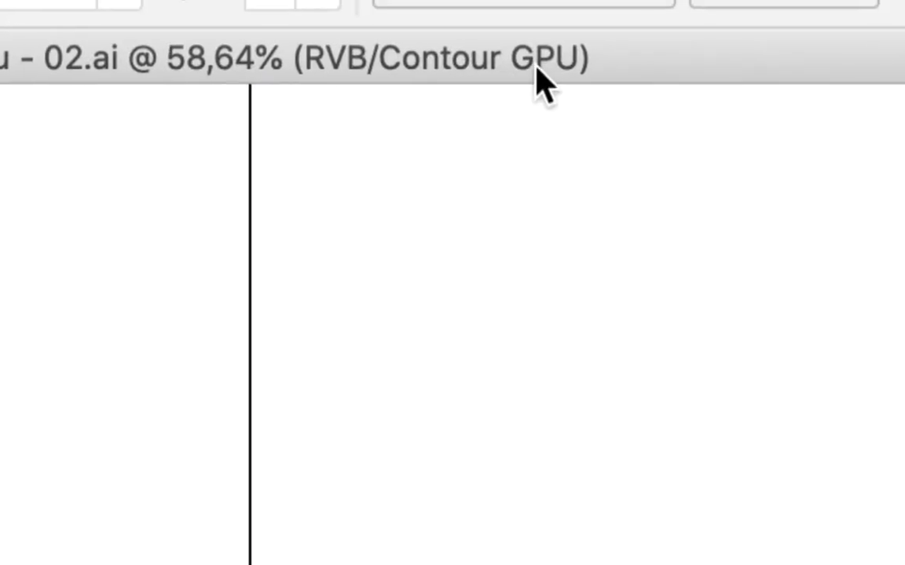
Switch the document between Aperçu and Contour display with the garment path selected, finishing deselected in Contour display
key(super+y)
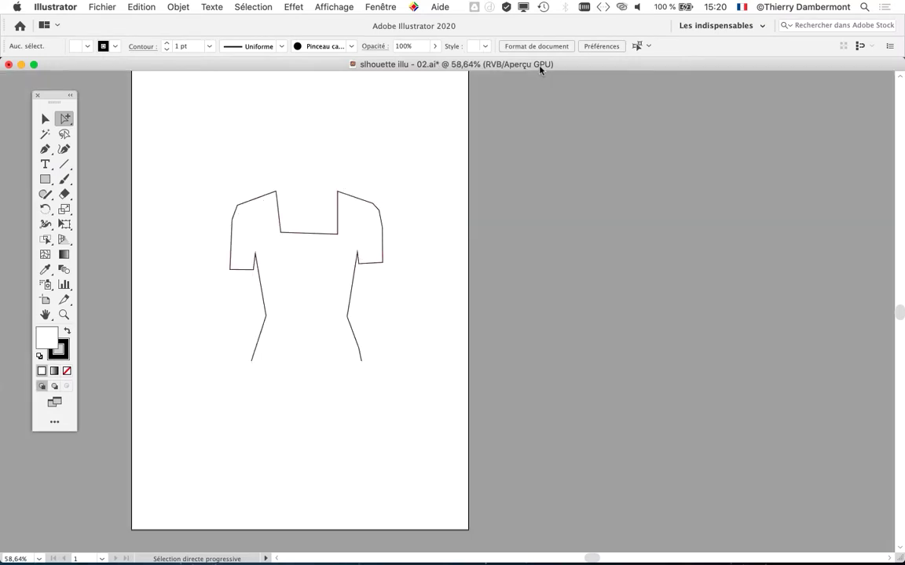
click(281, 233)
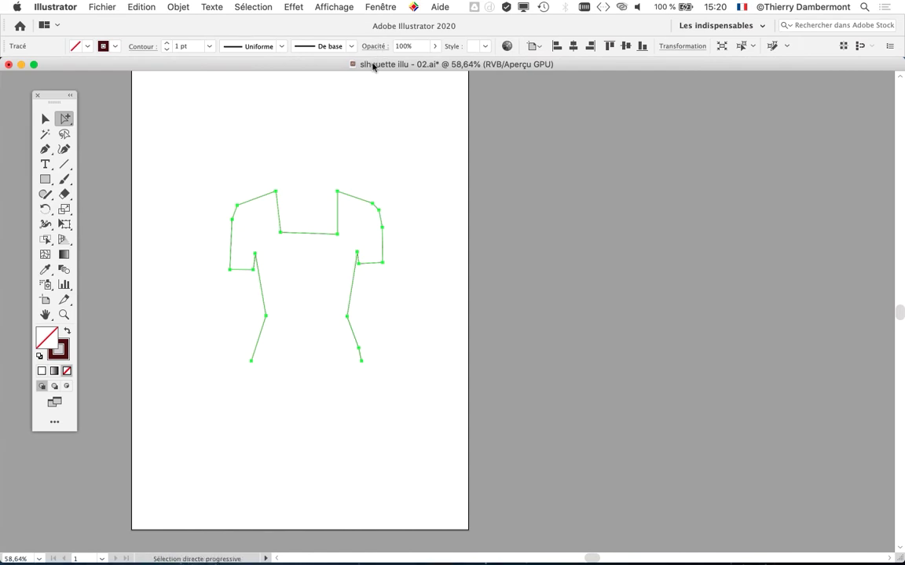
key(super+y)
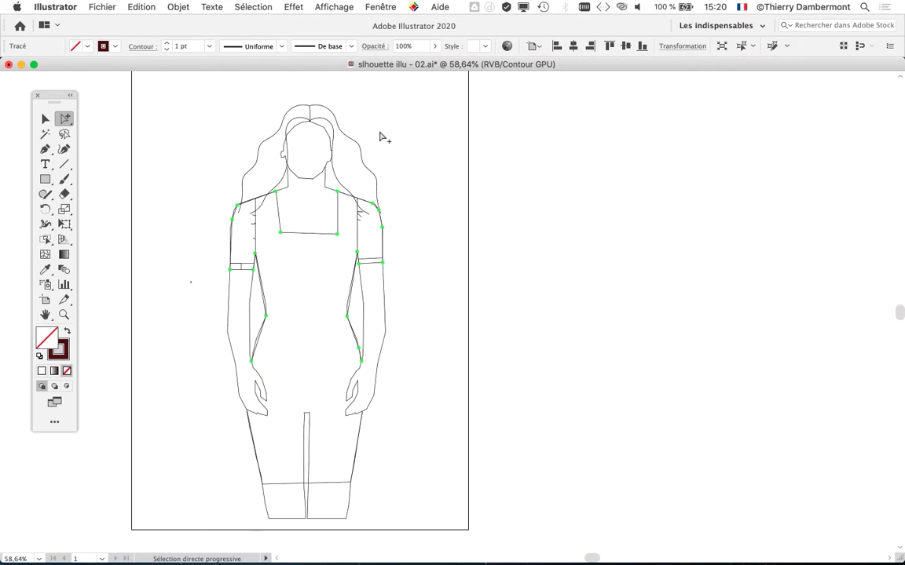
click(331, 8)
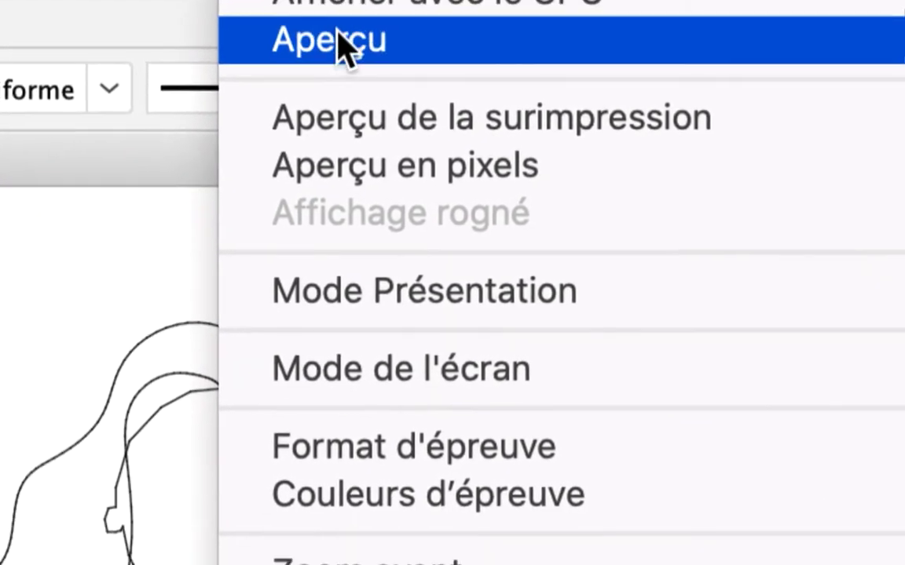
click(358, 114)
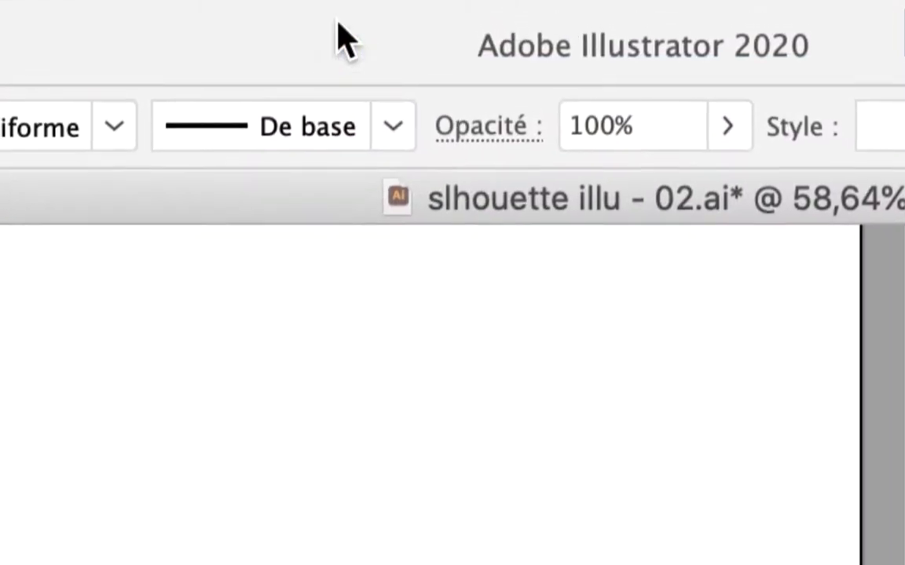
click(390, 25)
click(343, 45)
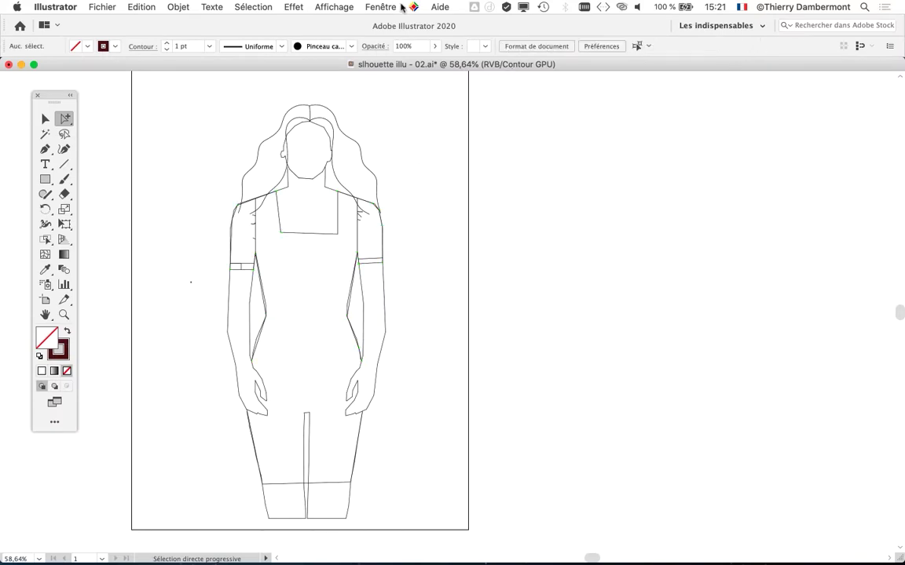
Display the document's layers and select Calque 1
click(397, 7)
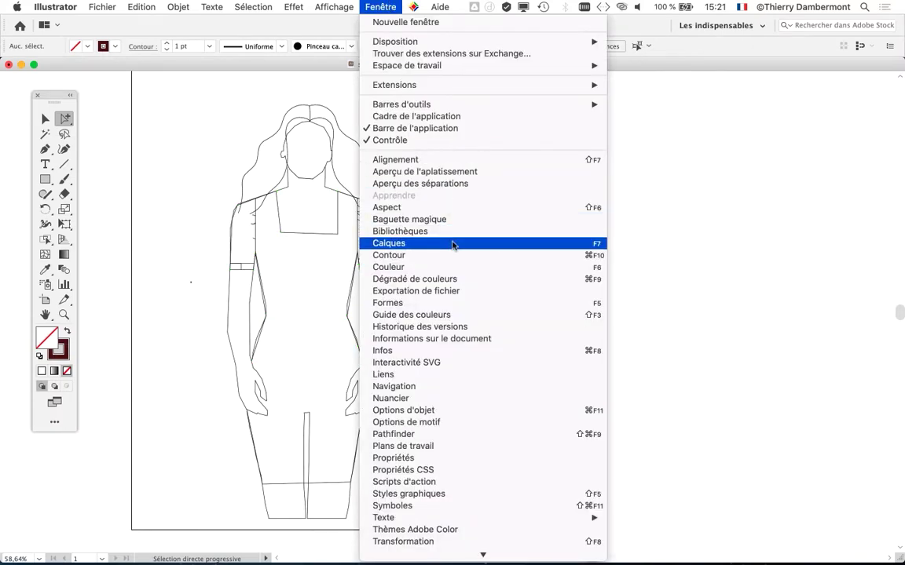
click(461, 244)
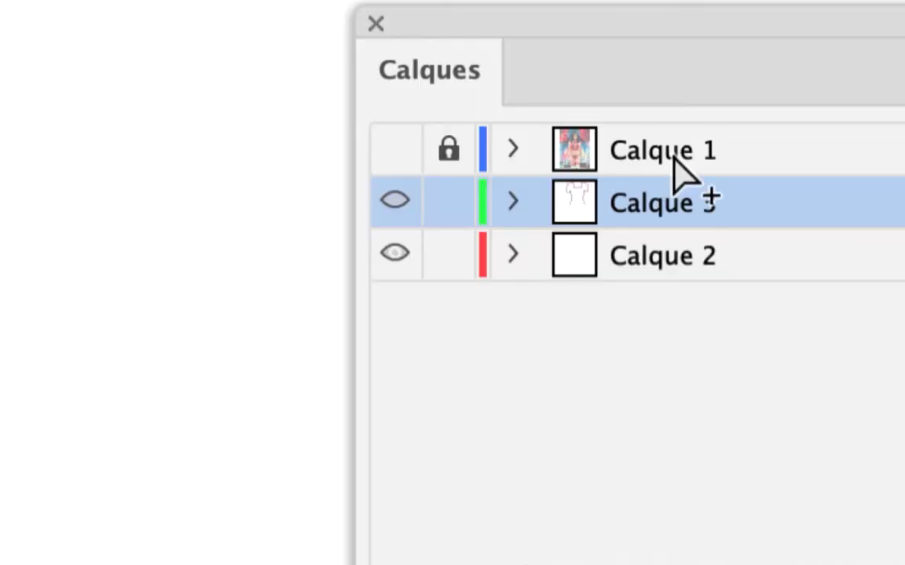
click(674, 156)
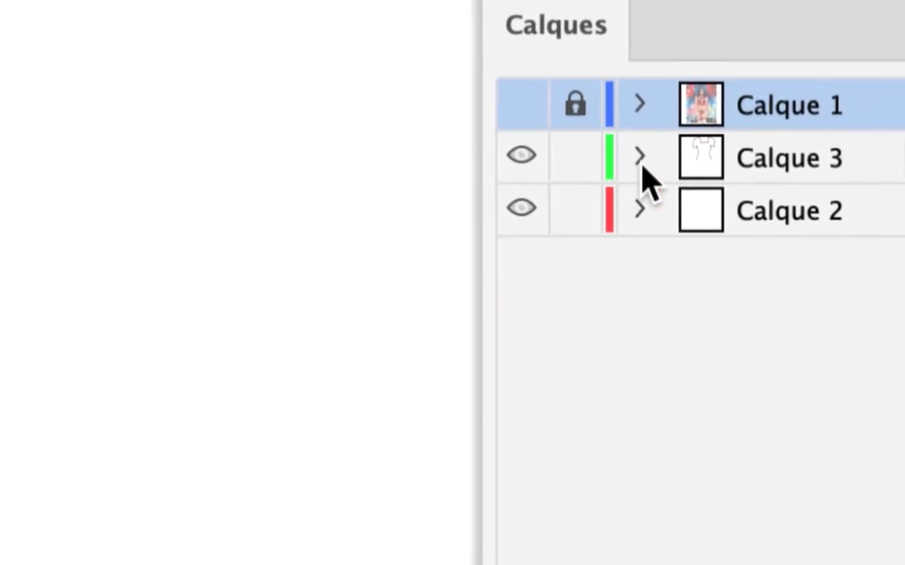
Expand and collapse Calque 3 and Calque 2 to examine the paths they contain
click(589, 162)
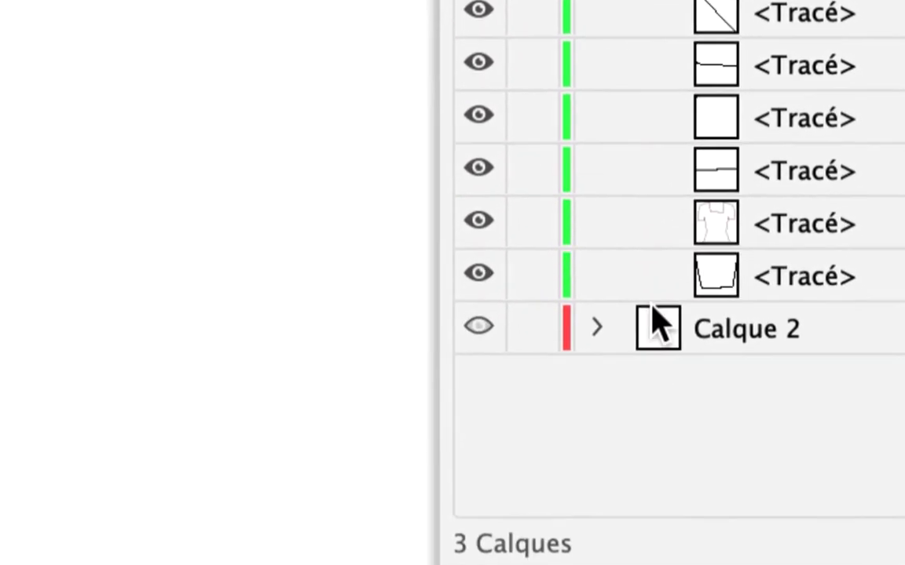
click(642, 165)
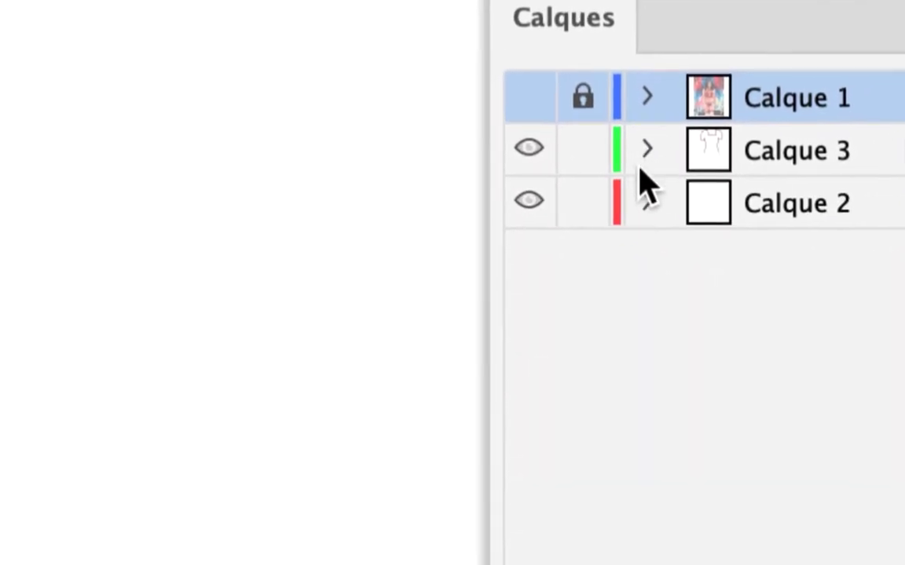
click(643, 174)
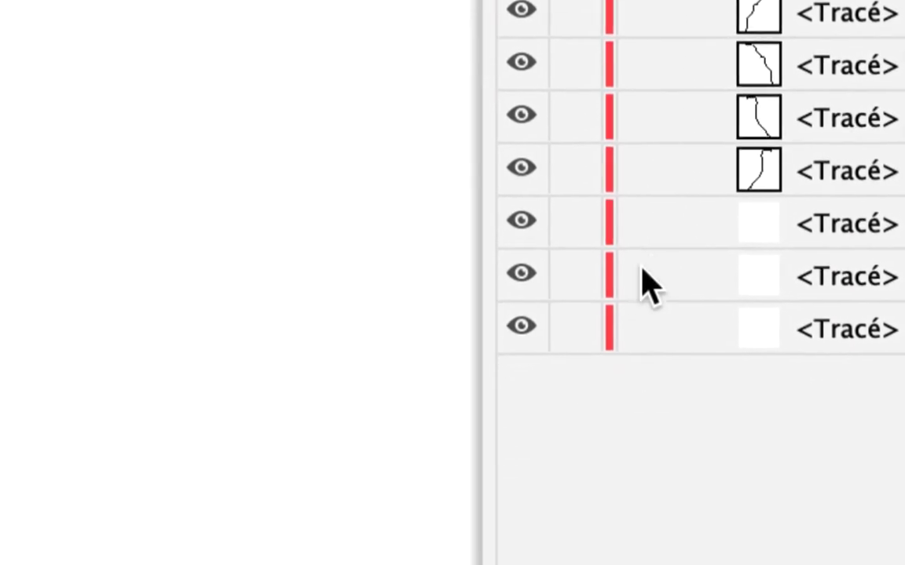
click(637, 104)
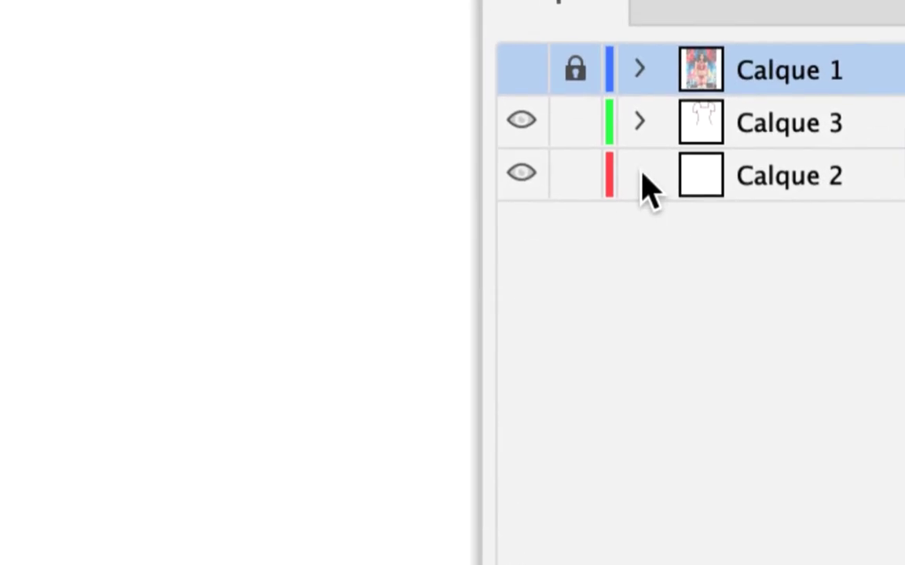
click(640, 175)
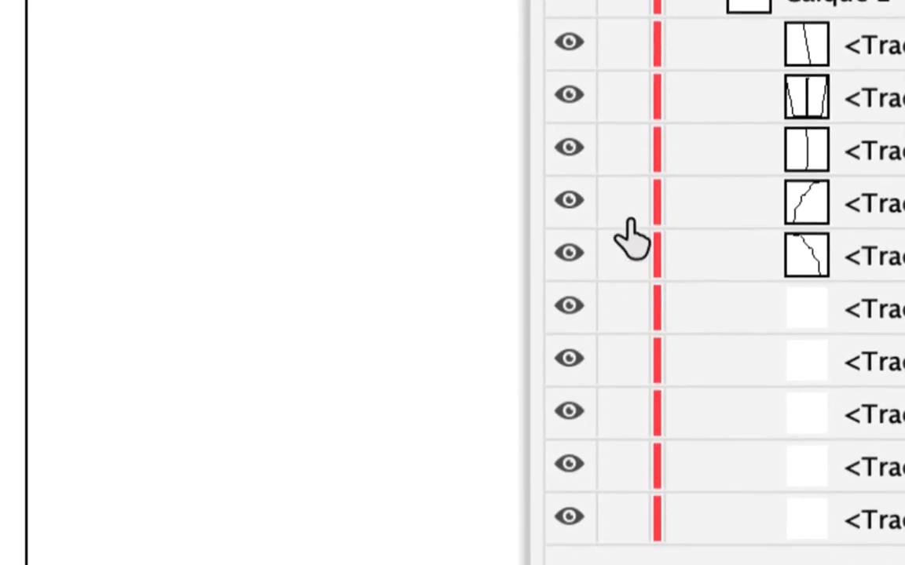
click(637, 175)
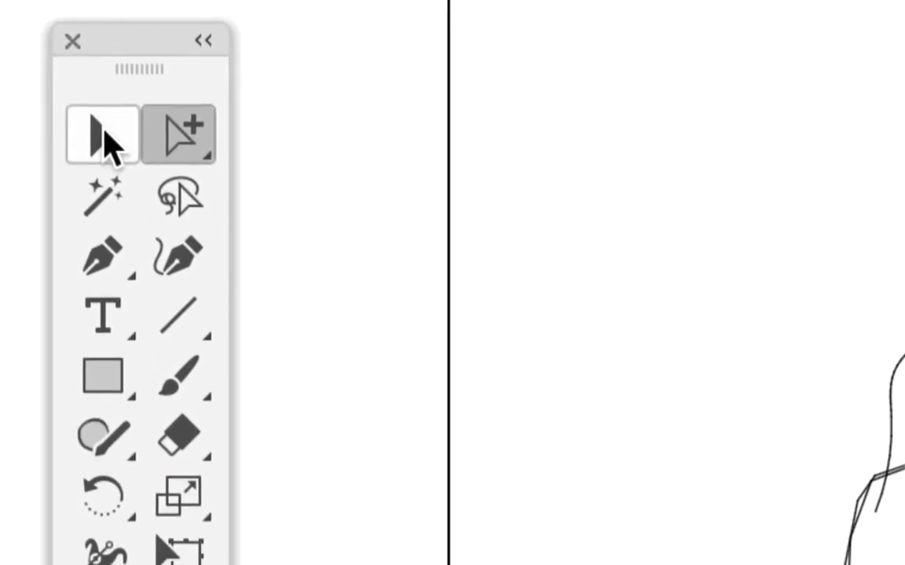
Select the hair paths on both sides of the face together with the Selection tool
click(110, 145)
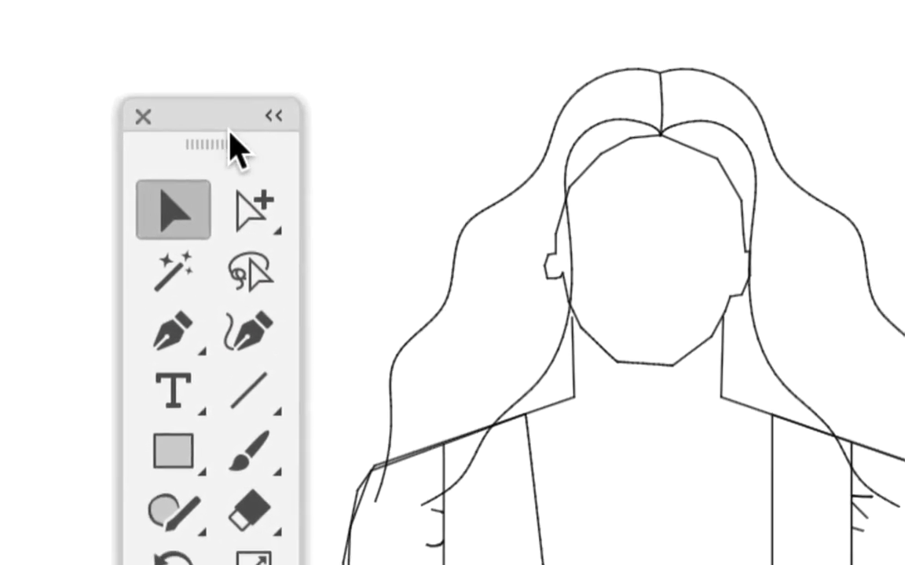
click(441, 309)
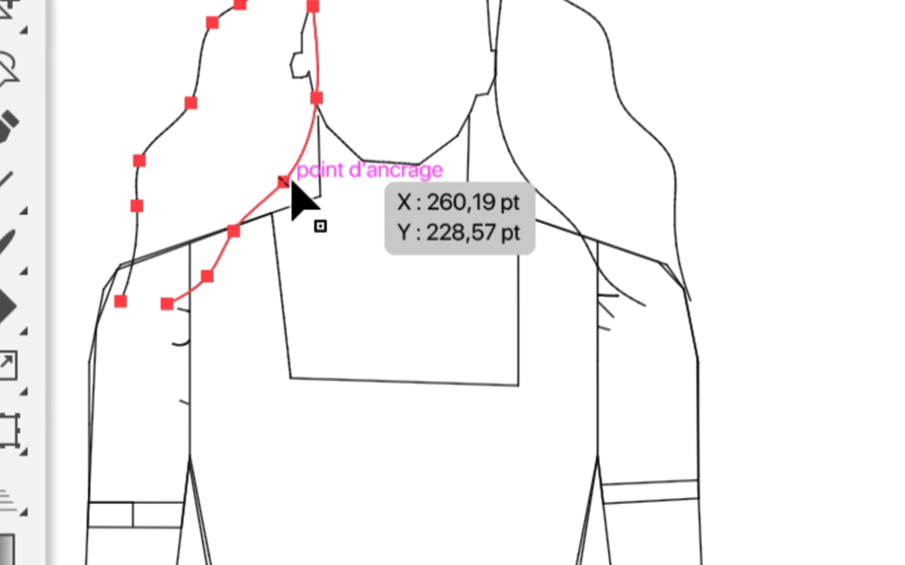
shift+click(541, 195)
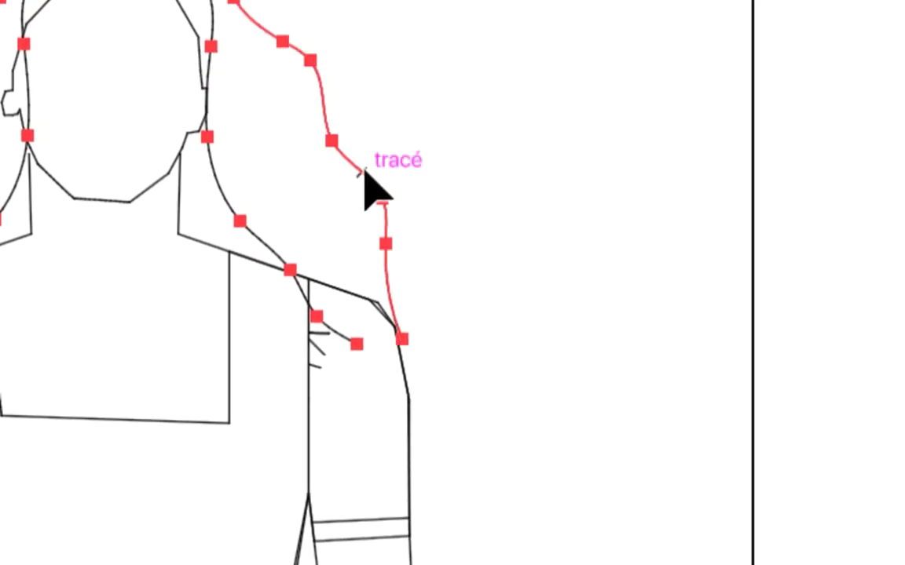
shift+click(229, 328)
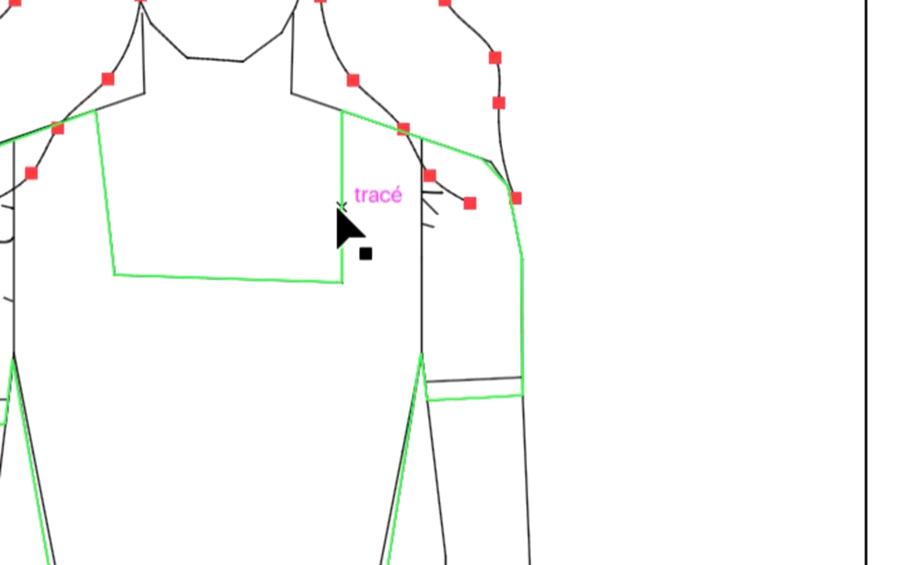
Select the garment outline, and then each of the two vertical armhole lines on its own
click(341, 279)
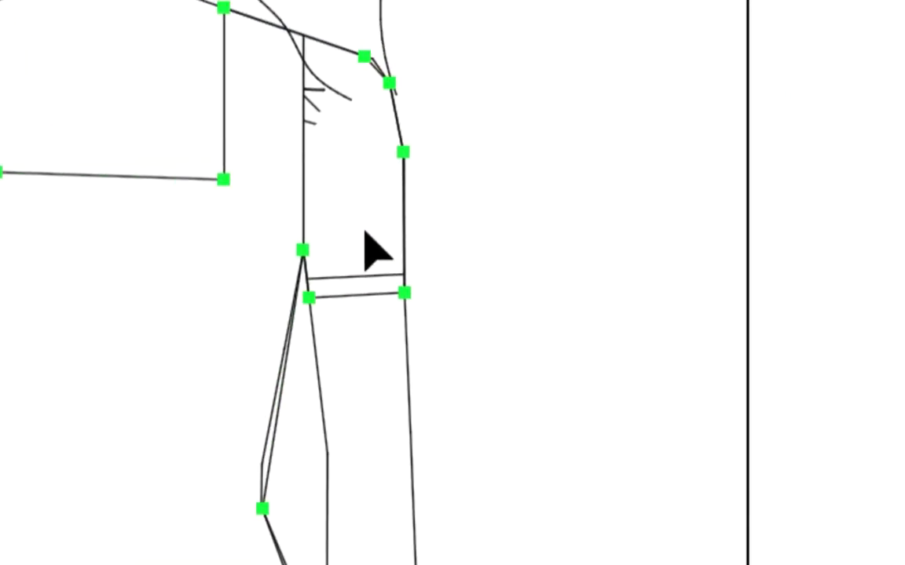
click(362, 239)
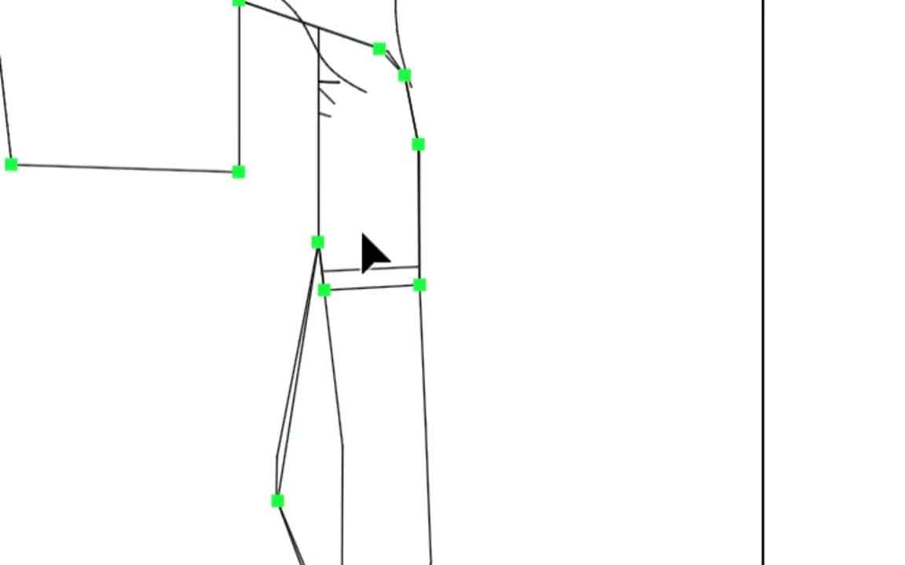
click(325, 216)
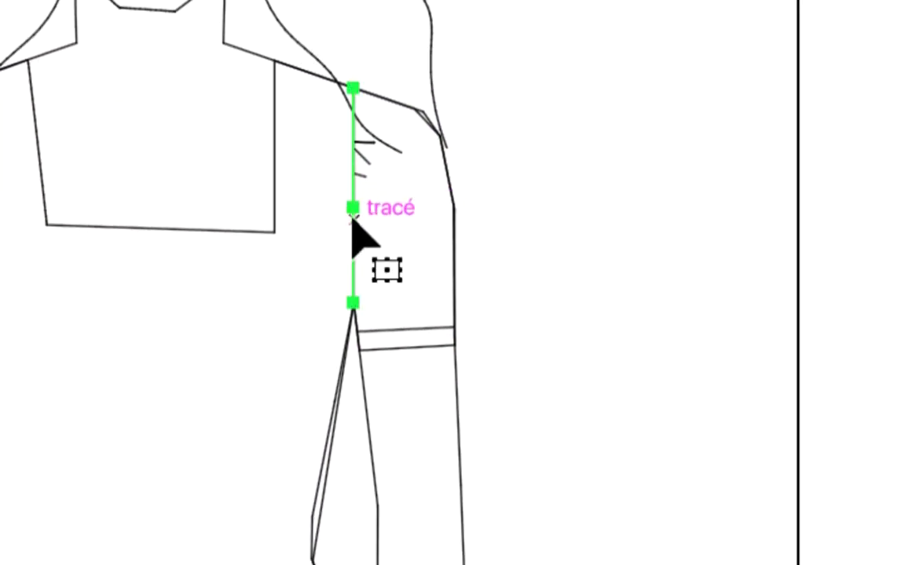
click(274, 218)
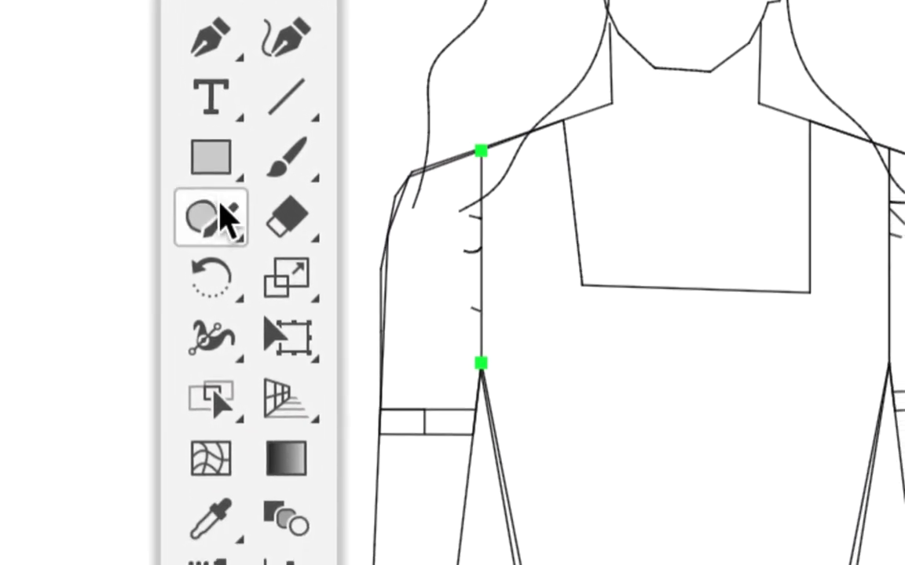
Draw a closed, irregular freehand shape with the Pencil tool (Outil Crayon) in the empty area beside the artboard
click(106, 331)
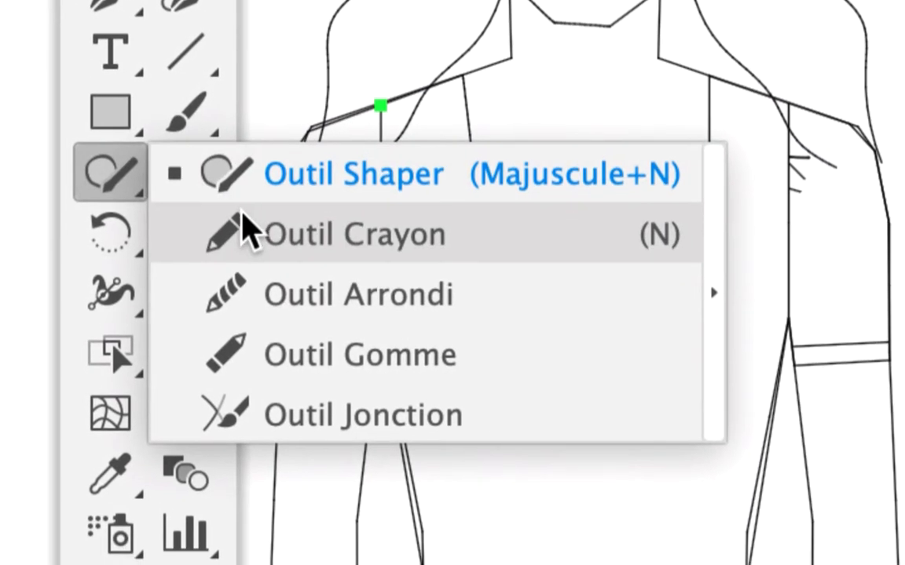
click(341, 271)
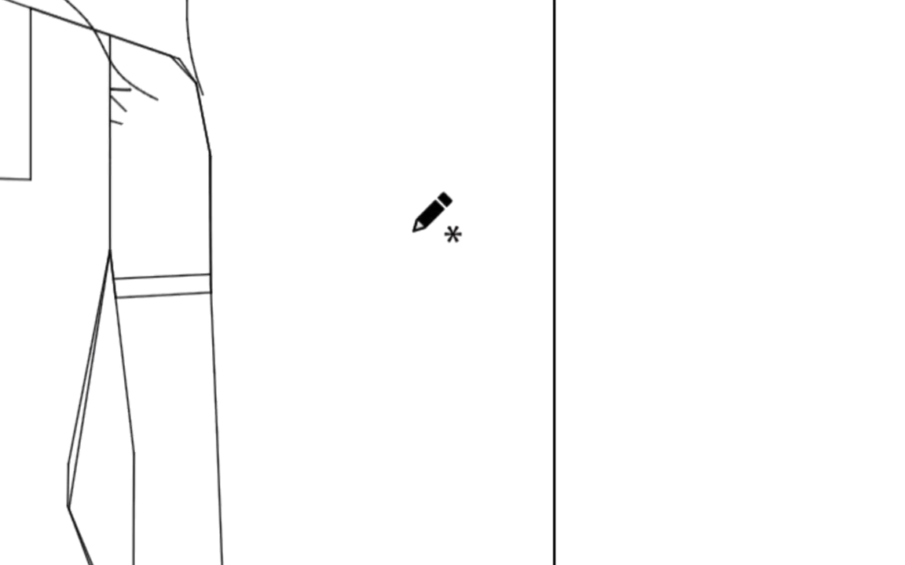
mouse_move(509, 368)
mouse_down()
mouse_move(472, 201)
mouse_move(516, 206)
mouse_move(479, 550)
mouse_move(299, 527)
mouse_move(238, 488)
mouse_up()
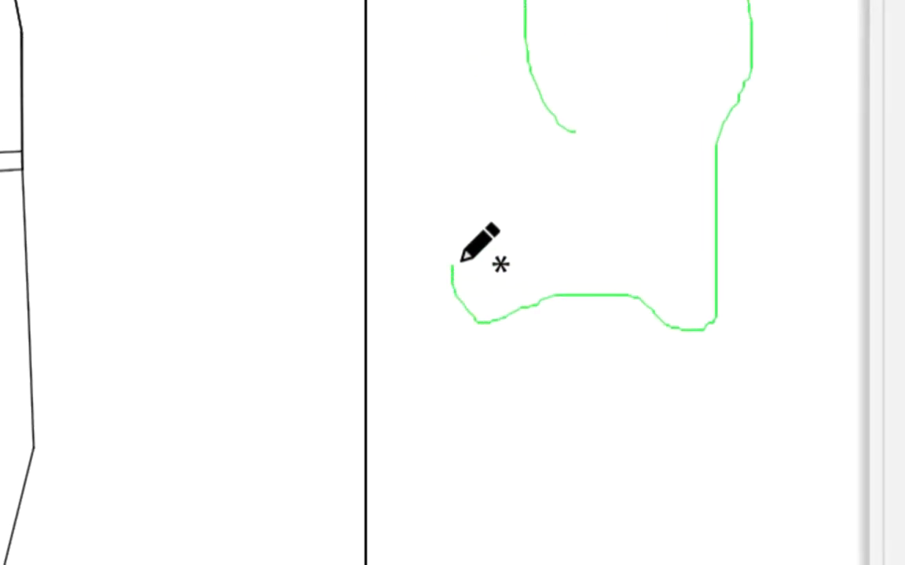
mouse_move(461, 261)
mouse_down()
mouse_move(595, 253)
mouse_move(558, 190)
mouse_move(570, 162)
mouse_move(594, 145)
mouse_up()
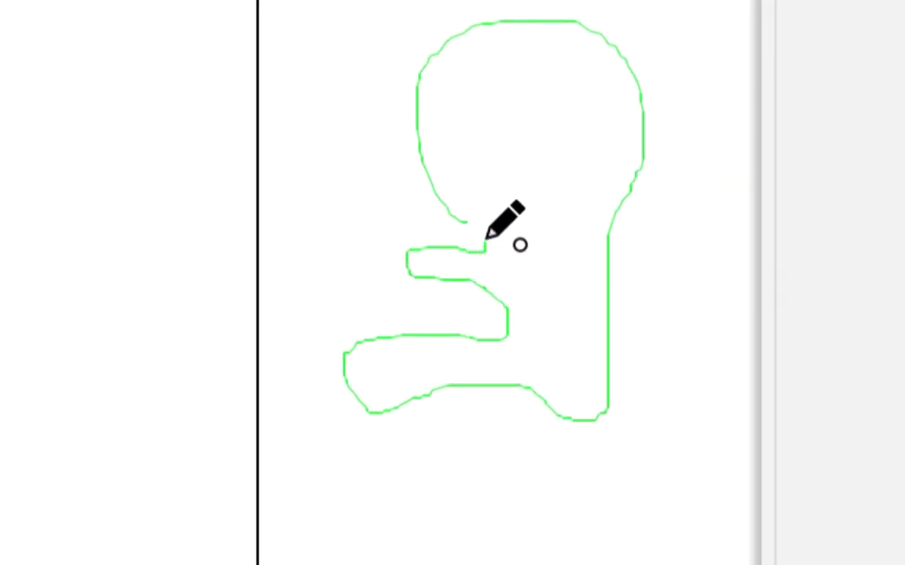
mouse_move(487, 235)
mouse_down()
mouse_move(461, 221)
mouse_move(476, 237)
mouse_up()
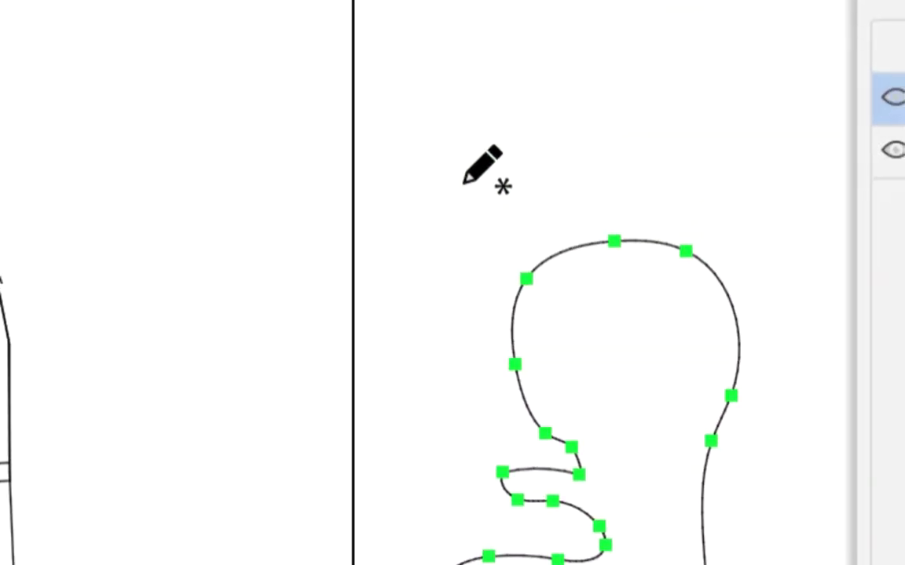
Draw three separate open curved strokes with the Pencil tool above and beside the closed freehand shape
mouse_move(462, 183)
mouse_down()
mouse_move(423, 235)
mouse_move(405, 376)
mouse_up()
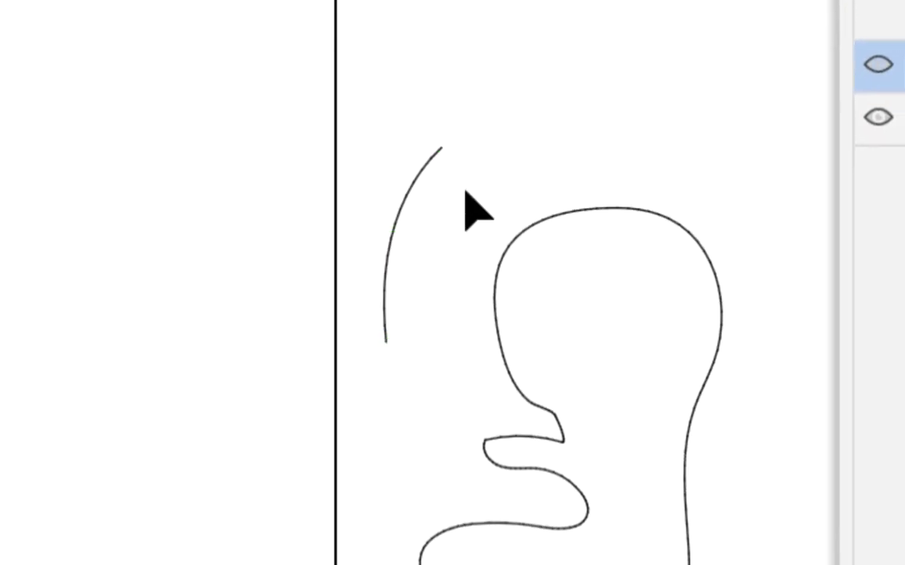
drag(454, 24, 503, 212)
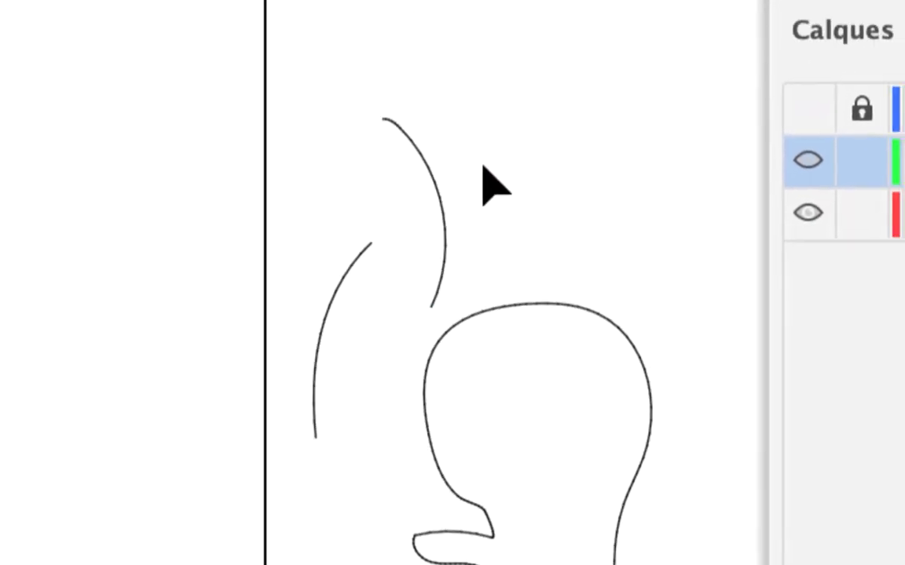
drag(495, 8, 490, 173)
Try to draw another Pencil stroke near the selected curve, undo it and deselect the curve
drag(489, 85, 520, 168)
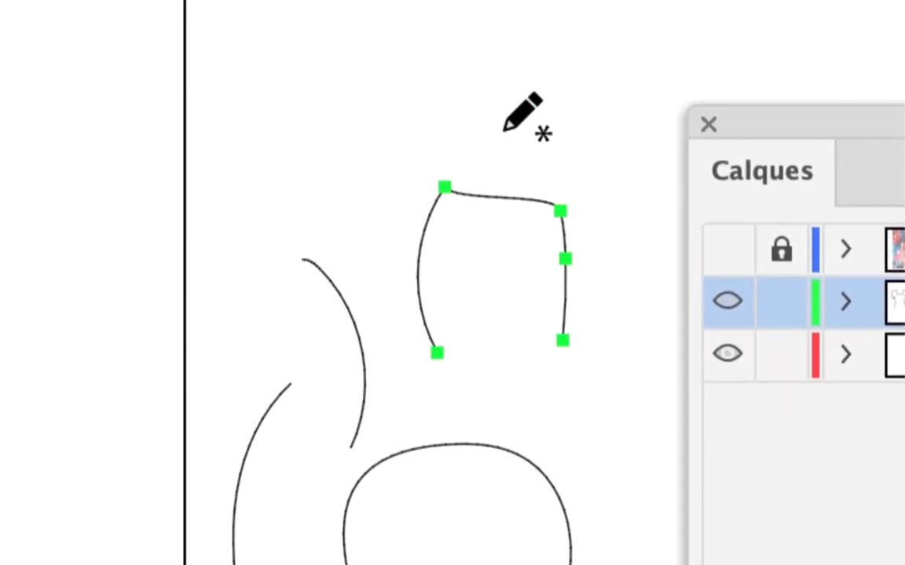
key(ctrl+z)
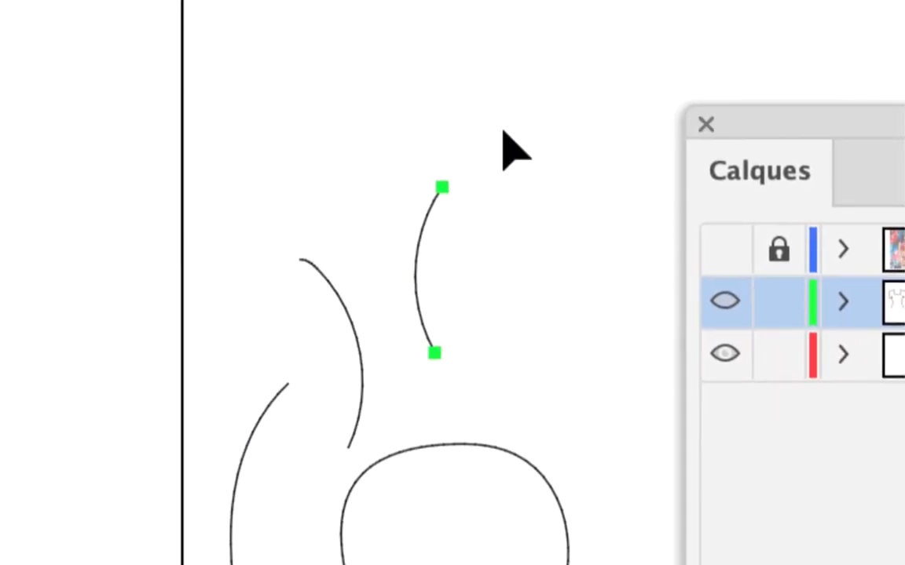
ctrl+click(510, 161)
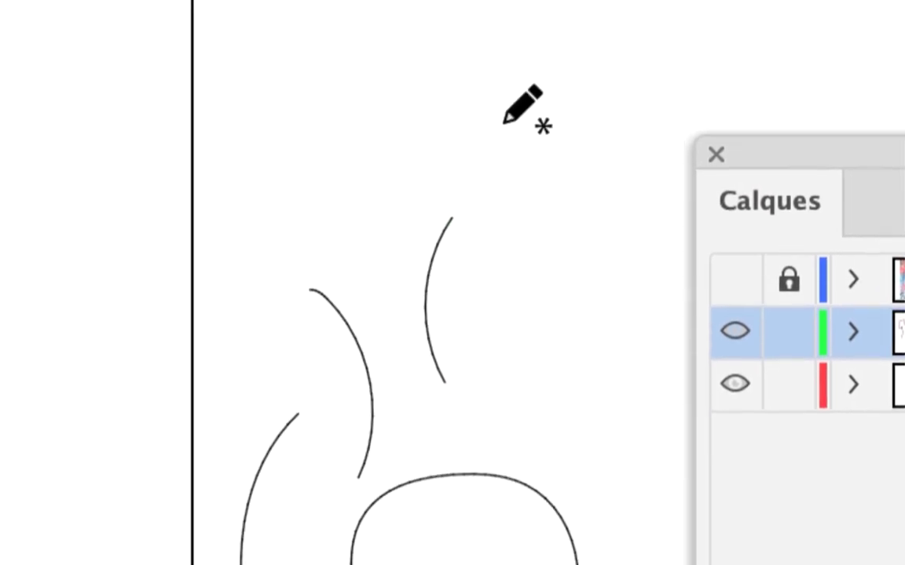
Draw another Pencil stroke that starts near an existing curve and arches over the group of open curves
mouse_move(504, 122)
mouse_down()
mouse_move(466, 123)
mouse_move(456, 135)
mouse_up()
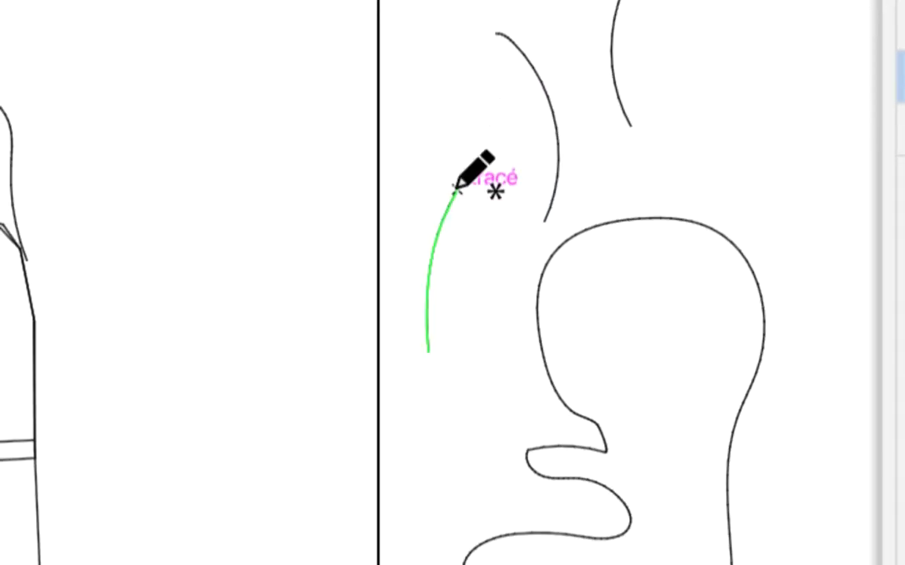
key(n)
mouse_move(454, 189)
mouse_down()
mouse_move(464, 162)
mouse_move(456, 148)
mouse_move(470, 131)
mouse_move(484, 133)
mouse_move(469, 172)
mouse_move(458, 153)
mouse_move(469, 169)
mouse_move(494, 152)
mouse_move(494, 138)
mouse_move(562, 173)
mouse_move(563, 183)
mouse_up()
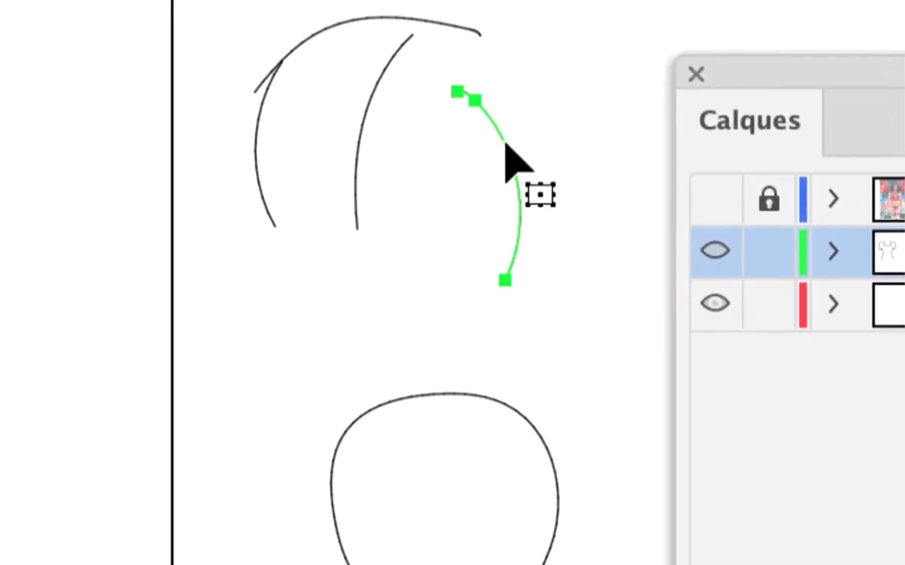
Delete the rightmost open curve and draw a Pencil stroke across the lower ends of the two remaining side curves
key(n)
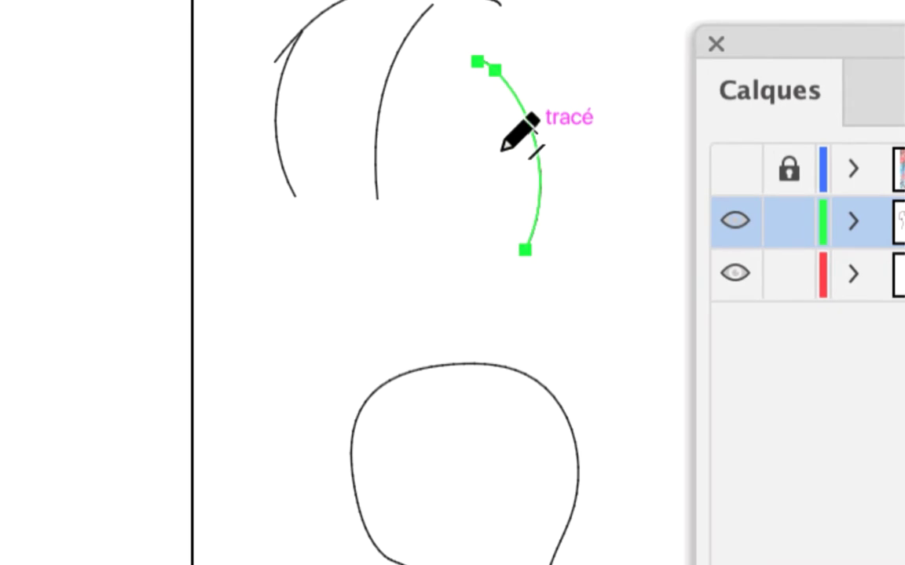
key(Delete)
drag(255, 191, 394, 192)
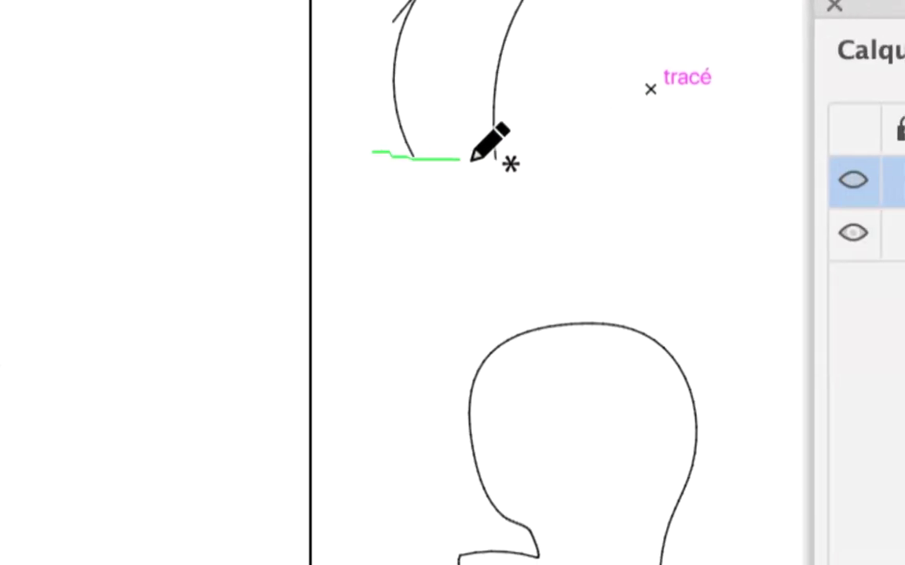
drag(481, 156, 480, 158)
drag(380, 4, 578, 0)
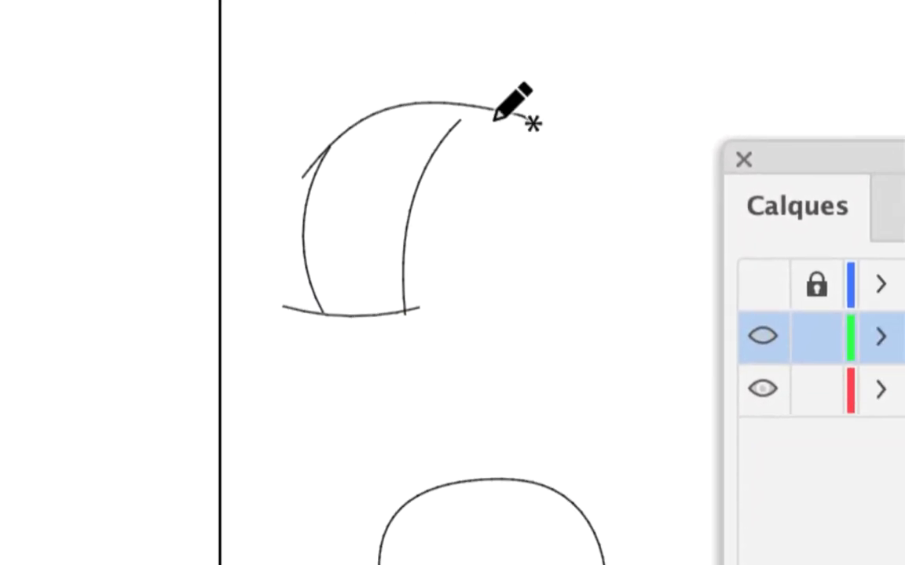
Try to redraw the selected top arc with the Pencil tool, and undo the stroke
key(v)
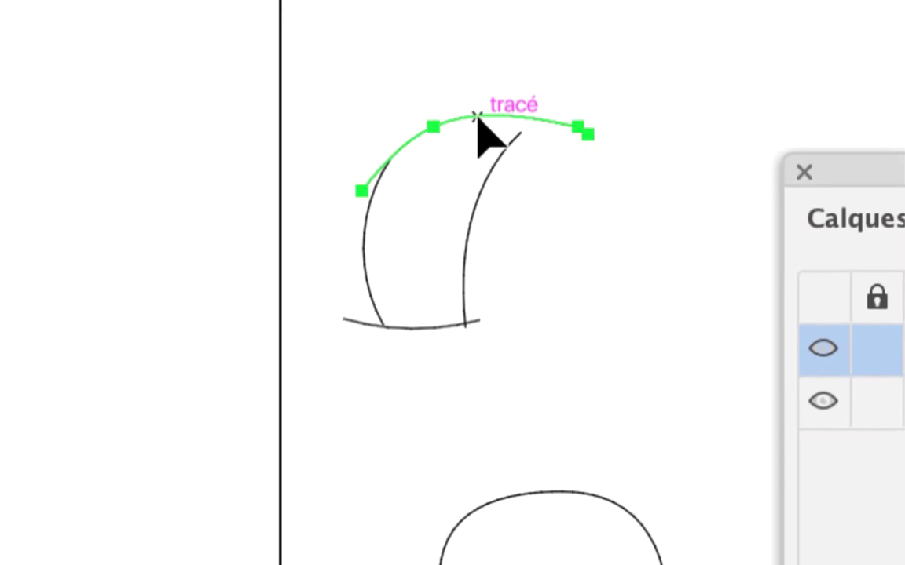
drag(448, 130, 633, 123)
mouse_move(500, 123)
mouse_down()
mouse_move(491, 117)
mouse_move(604, 122)
mouse_up()
key(v)
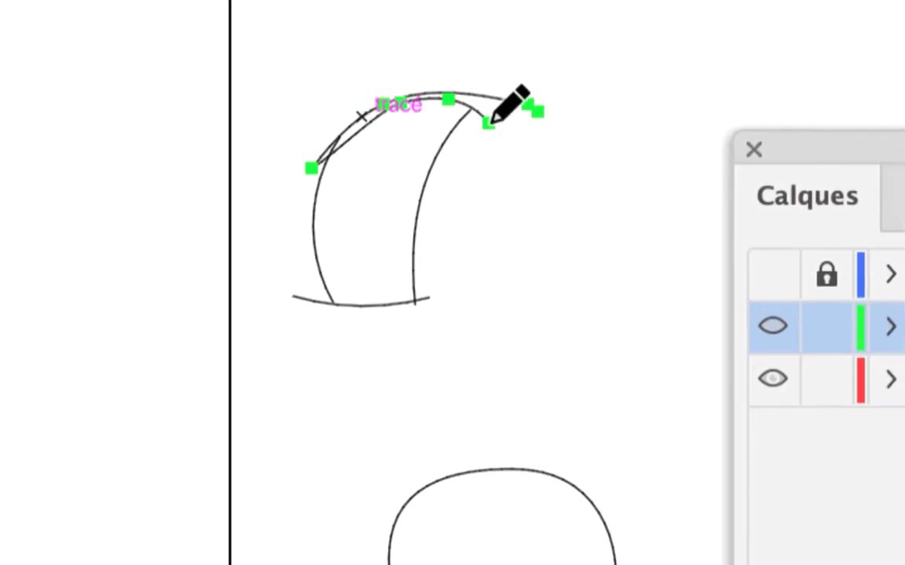
key(v)
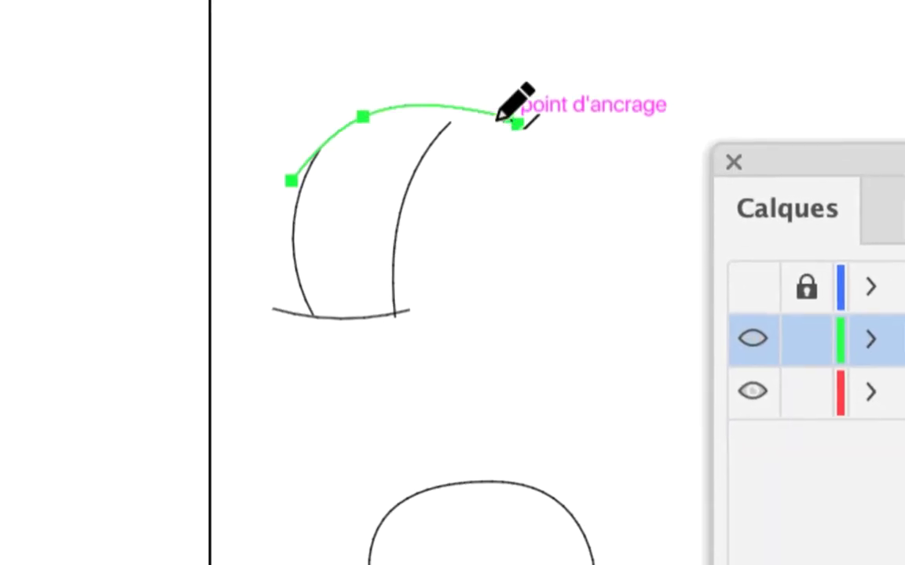
Move the two side curves and the lower stroke up together so that they cross the top arc
drag(495, 116, 463, 153)
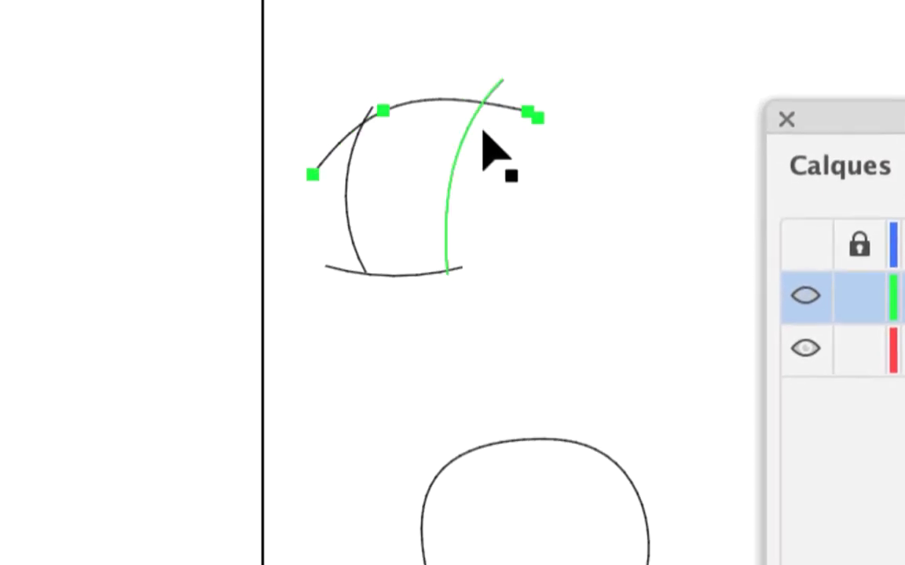
click(483, 135)
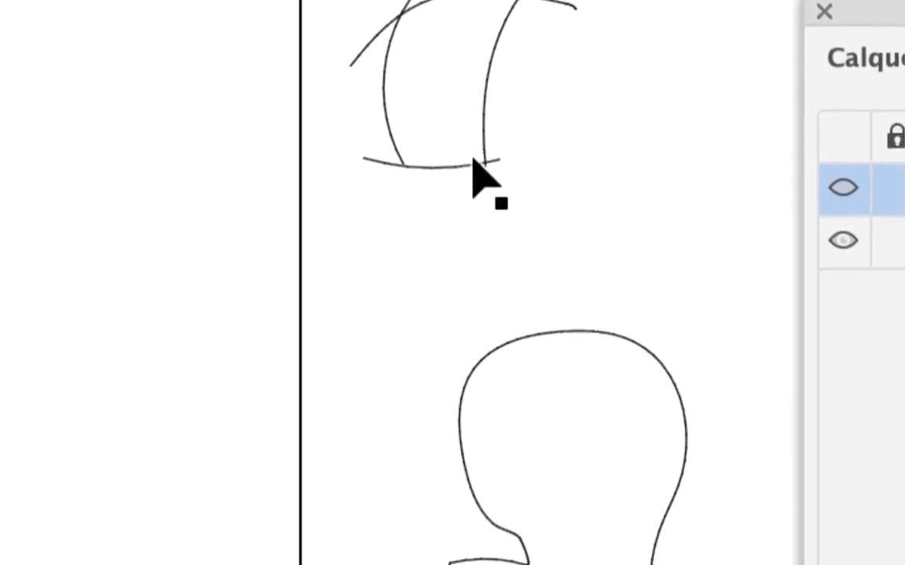
click(476, 256)
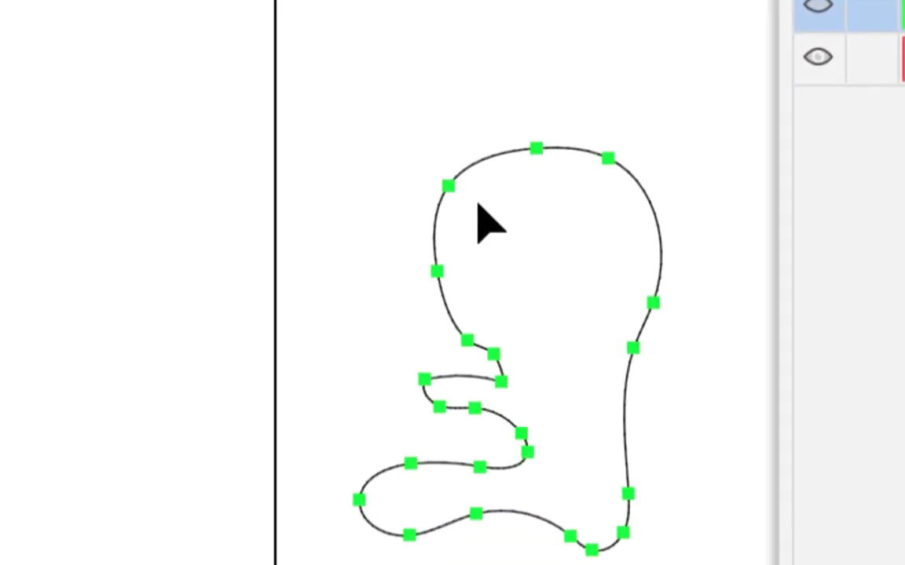
Select all the practice paths beside the artboard, including the closed shape, and delete them
click(462, 129)
click(418, 110)
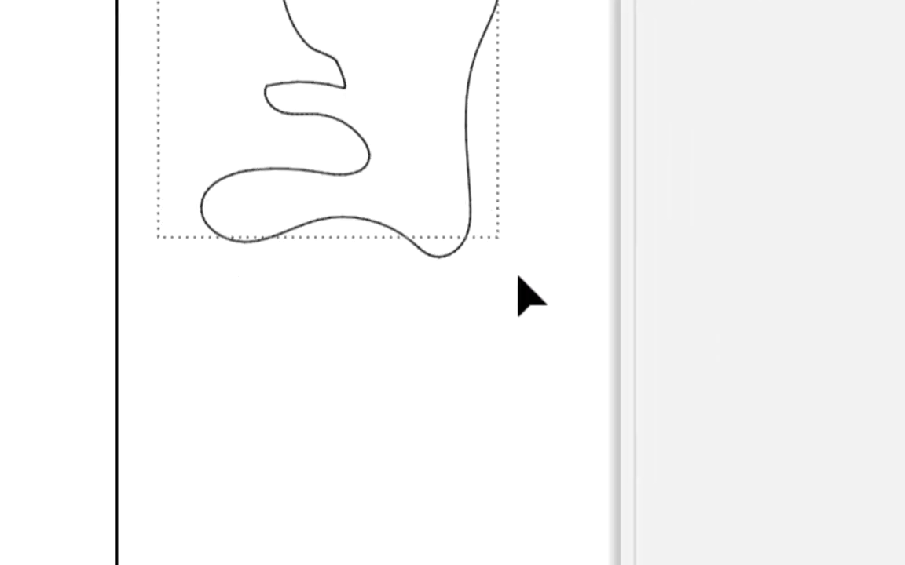
key(n)
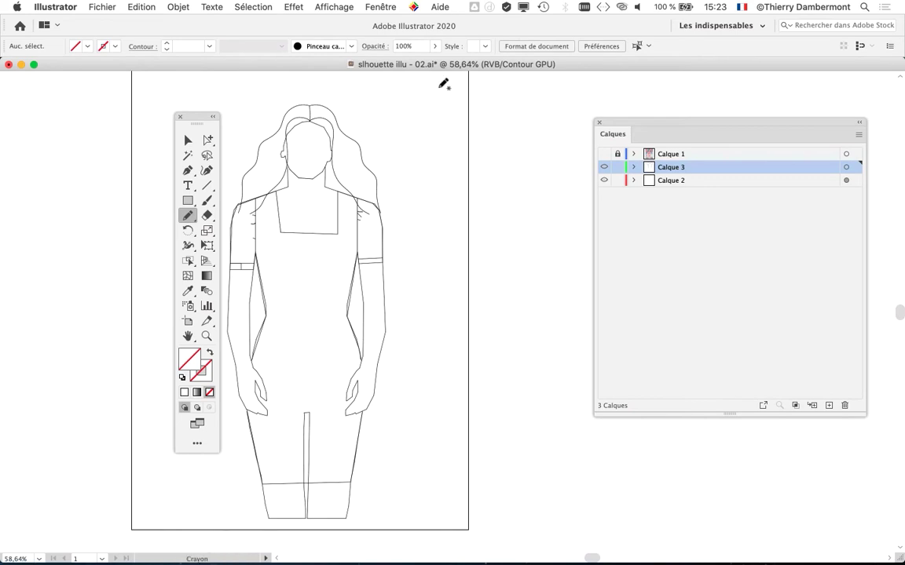
Move the floating toolbox off the artboard, into the empty area beside the silhouette
key(super+Tab)
click(400, 293)
drag(199, 121, 79, 106)
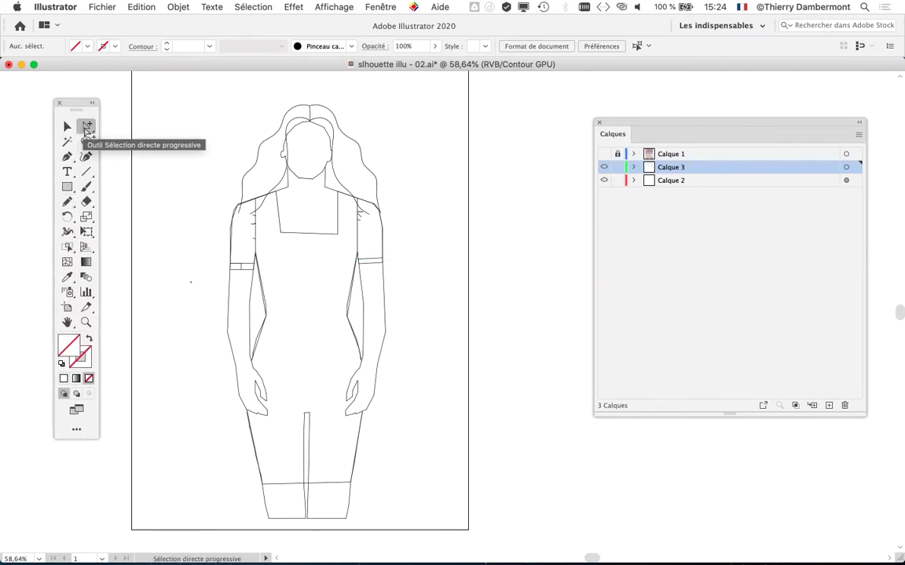
Select the four wavy hair paths around the silhouette's head and hide them (Masquer > Sélection)
click(67, 126)
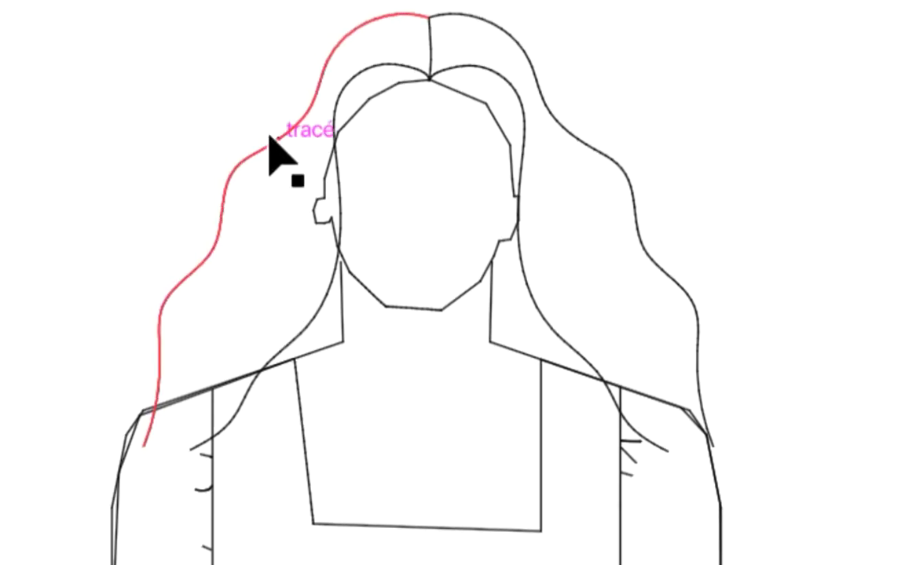
click(270, 136)
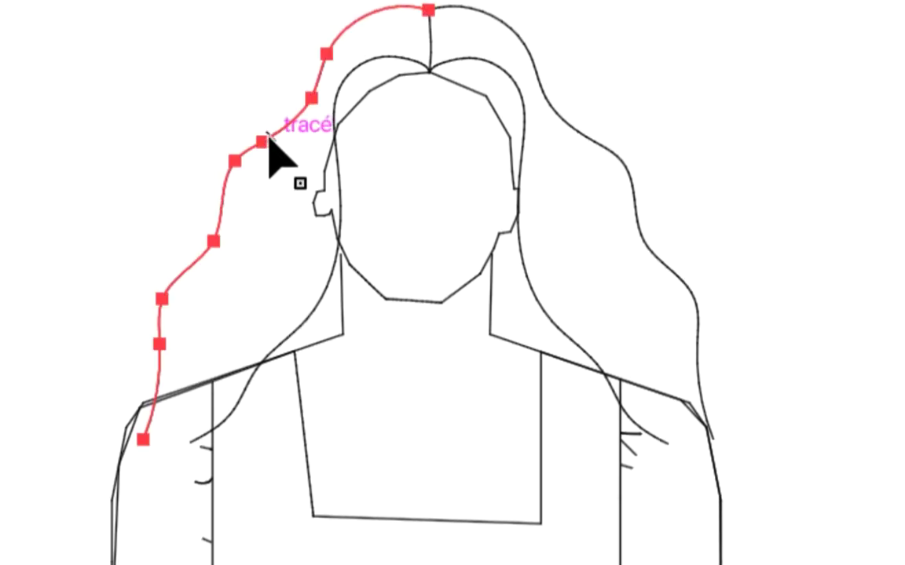
shift+click(311, 315)
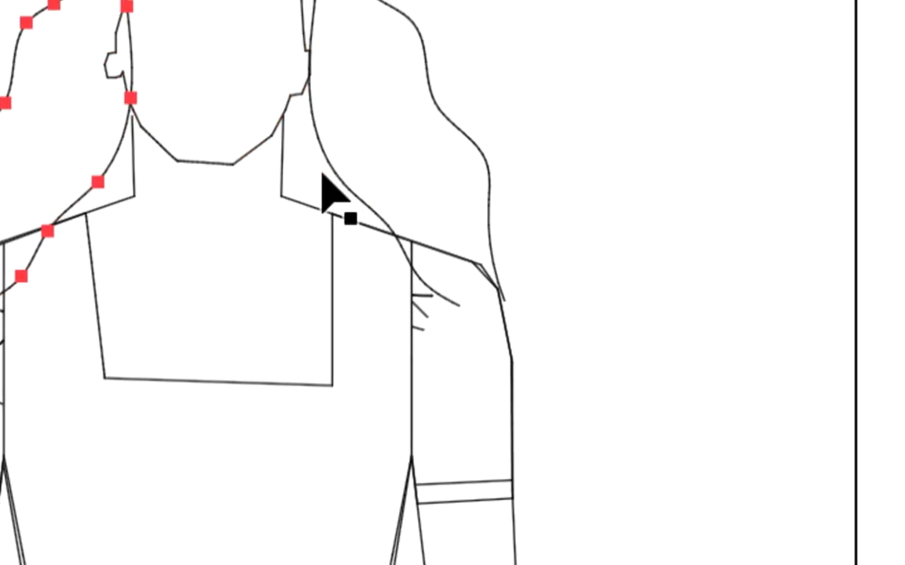
shift+click(335, 189)
shift+click(443, 118)
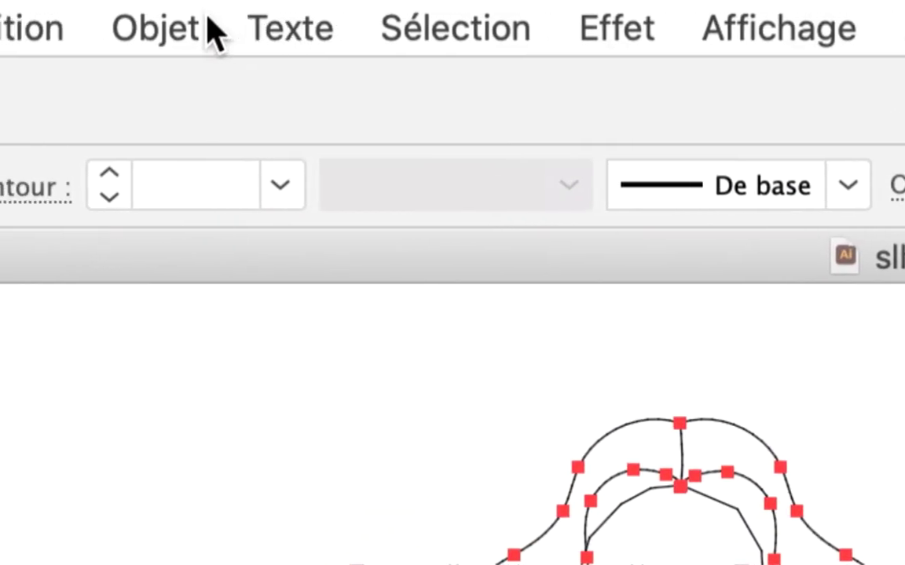
click(212, 32)
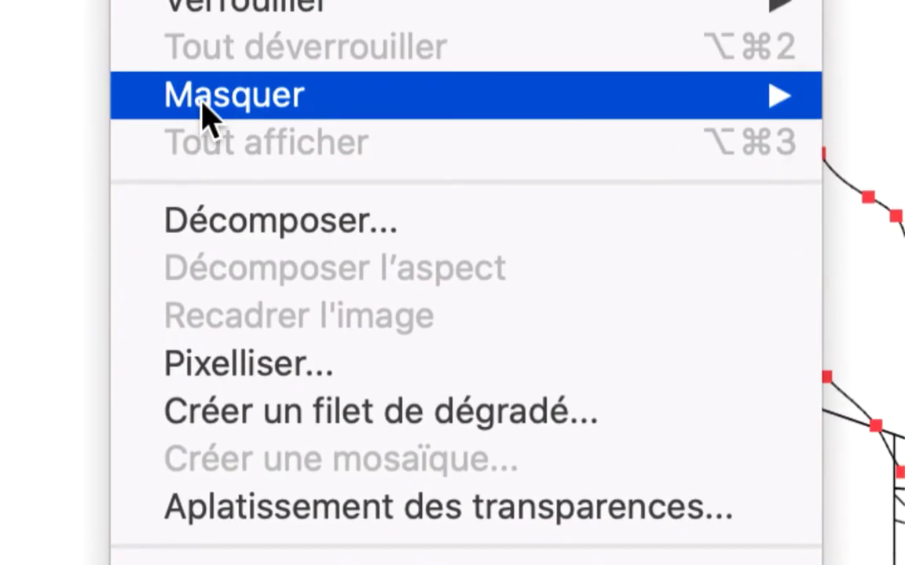
mouse_move(205, 114)
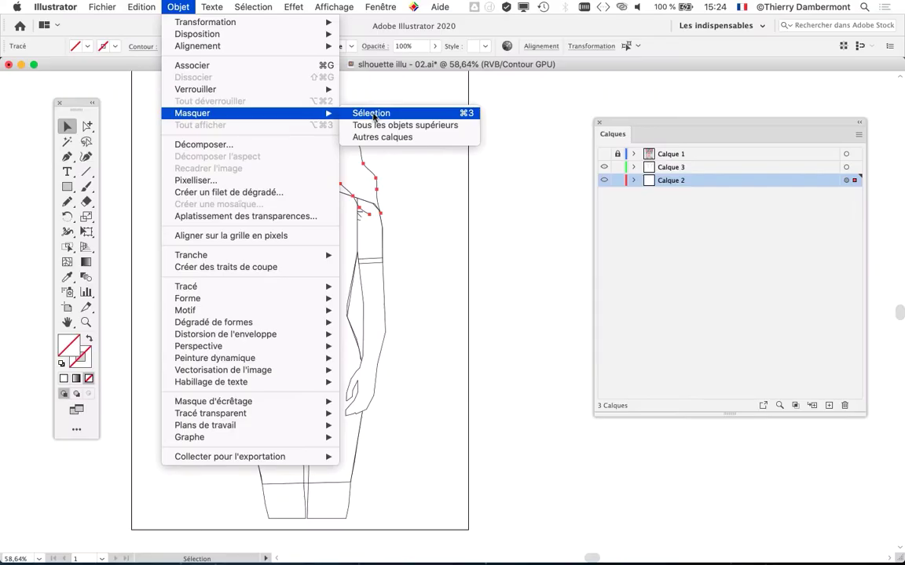
click(374, 115)
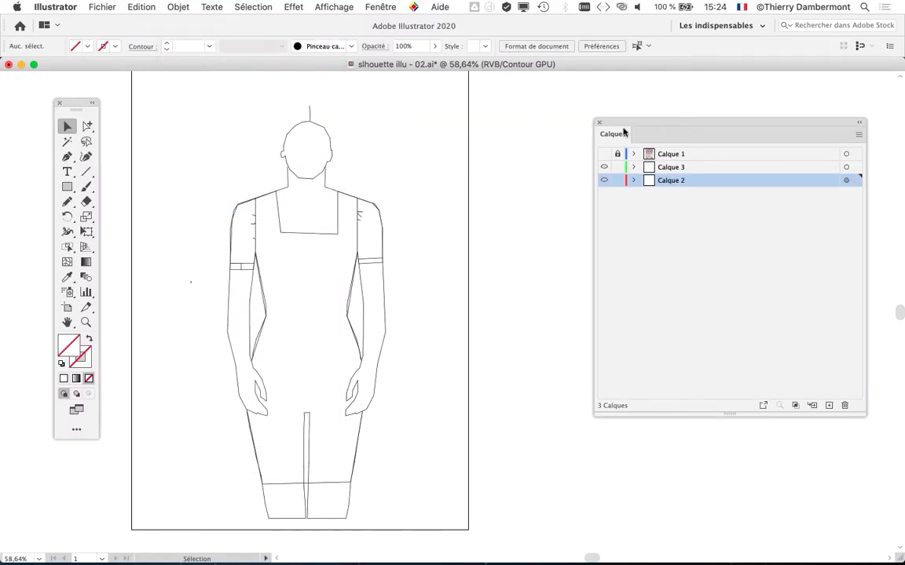
Examine the visibility of the individual paths inside Calque 2 and collapse the layer again
drag(624, 132, 523, 125)
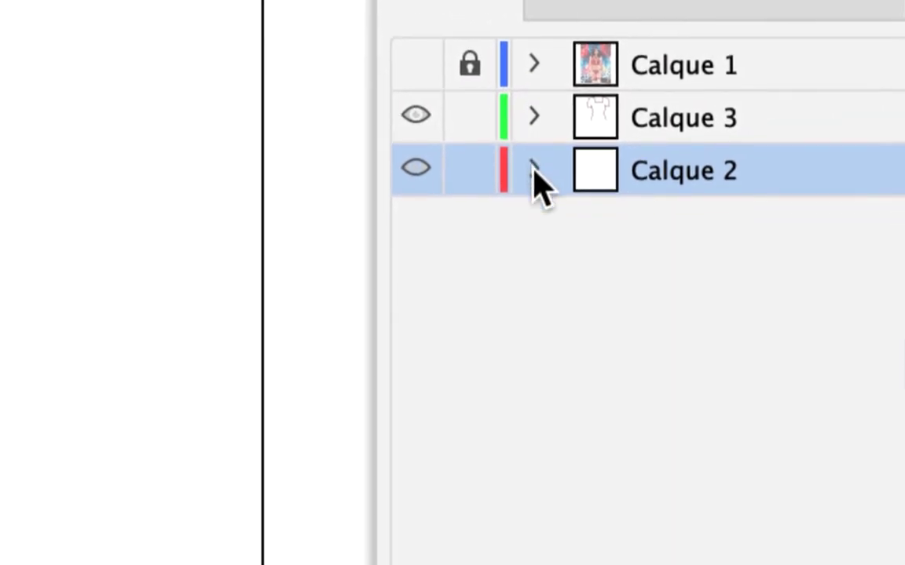
click(567, 364)
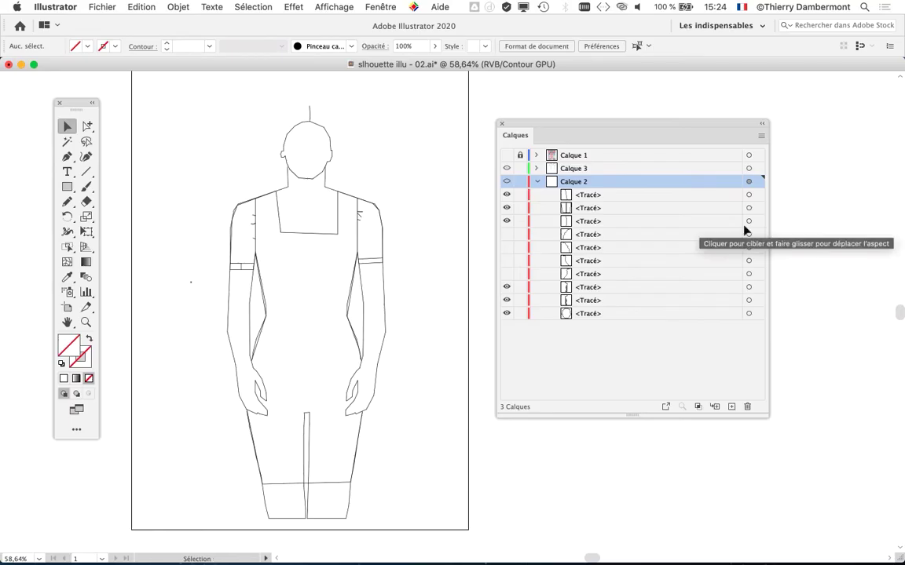
click(534, 183)
drag(556, 124, 667, 105)
Identify the short vertical parting line above the head and hide its path within Calque 2
scroll(331, 262, up, 1)
scroll(331, 262, up, 1)
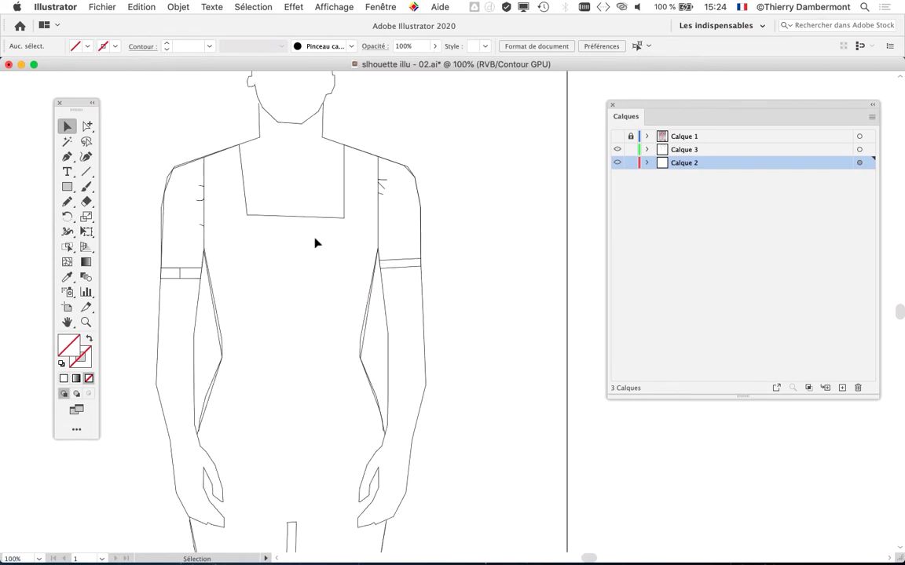
scroll(240, 233, down, 1)
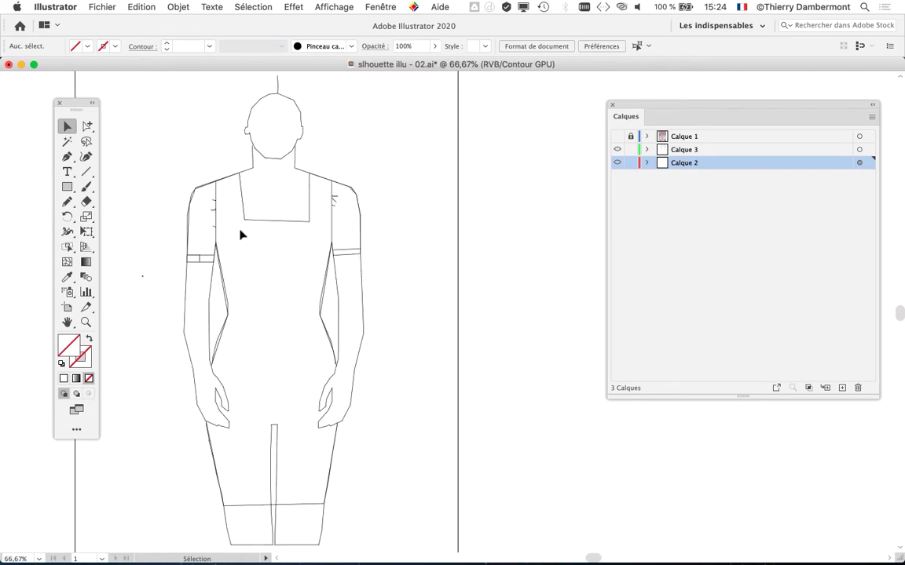
scroll(241, 234, down, 1)
scroll(262, 155, up, 2)
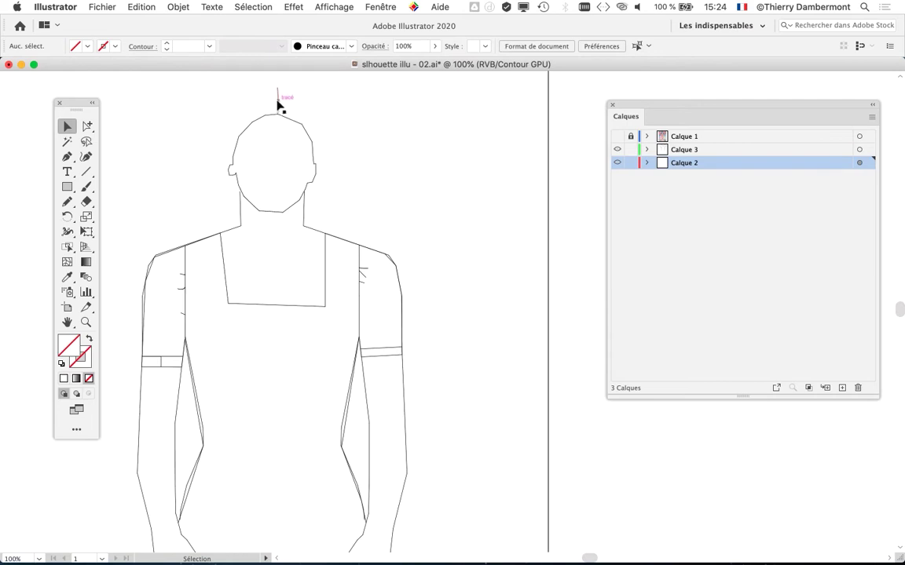
click(280, 106)
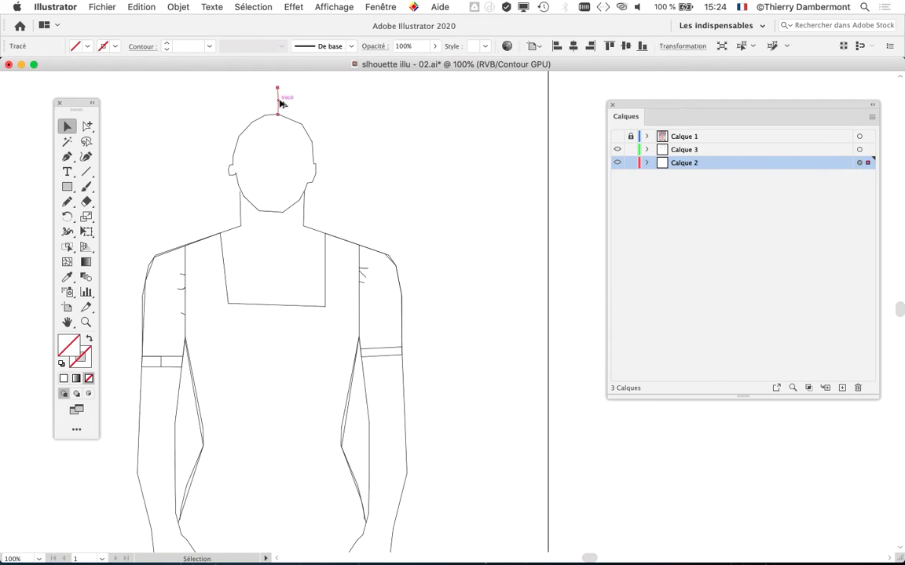
scroll(290, 110, up, 2)
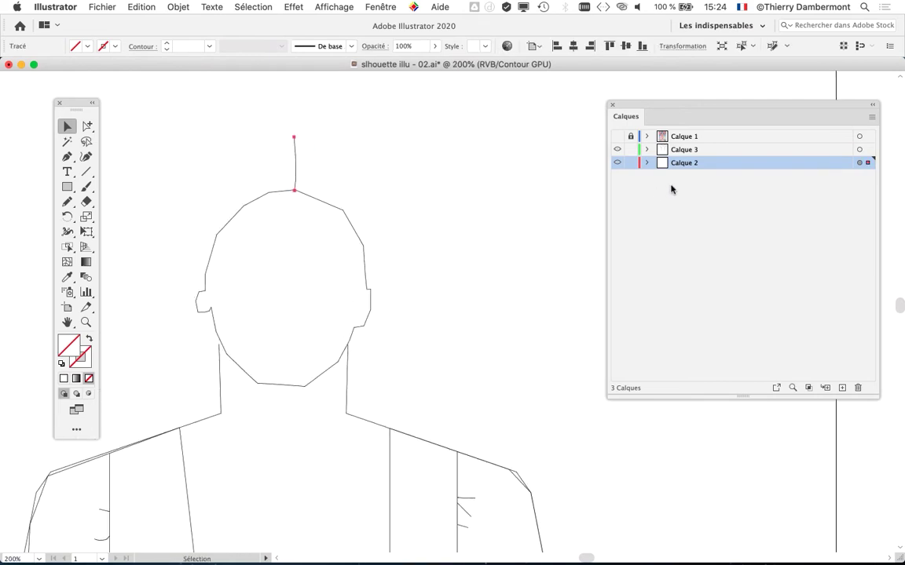
click(647, 162)
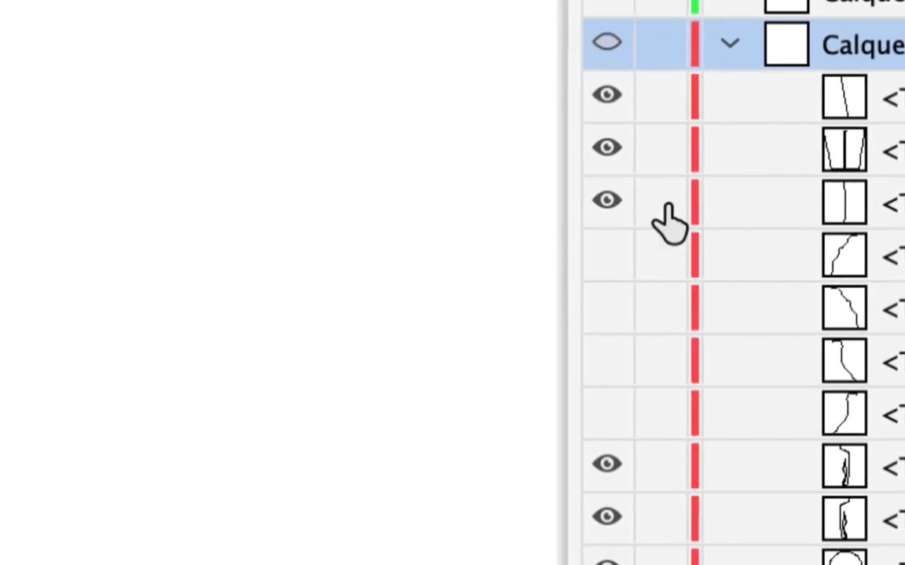
click(654, 202)
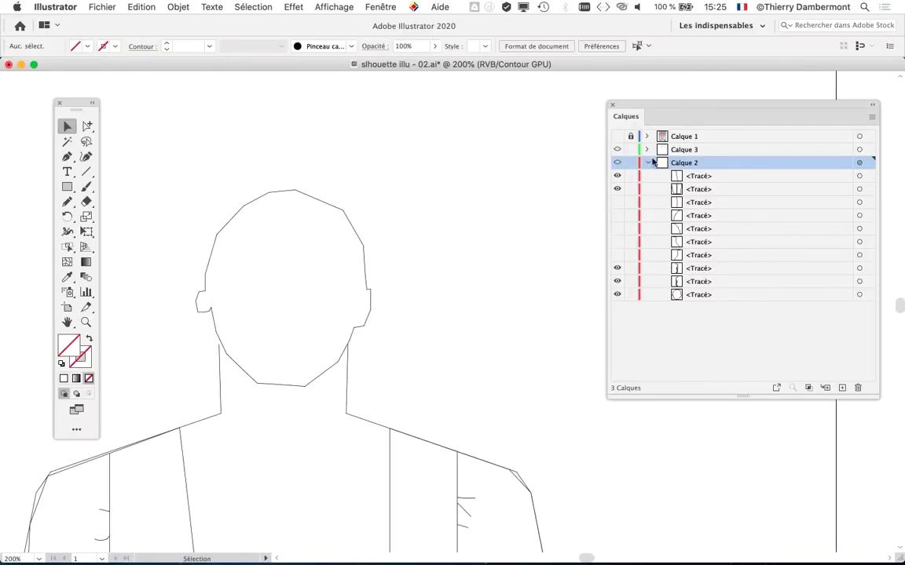
click(647, 162)
Select all the visible silhouette and garment paths on Calque 2 and Calque 3
key(super+minus)
key(super+minus)
key(super+minus)
key(super+minus)
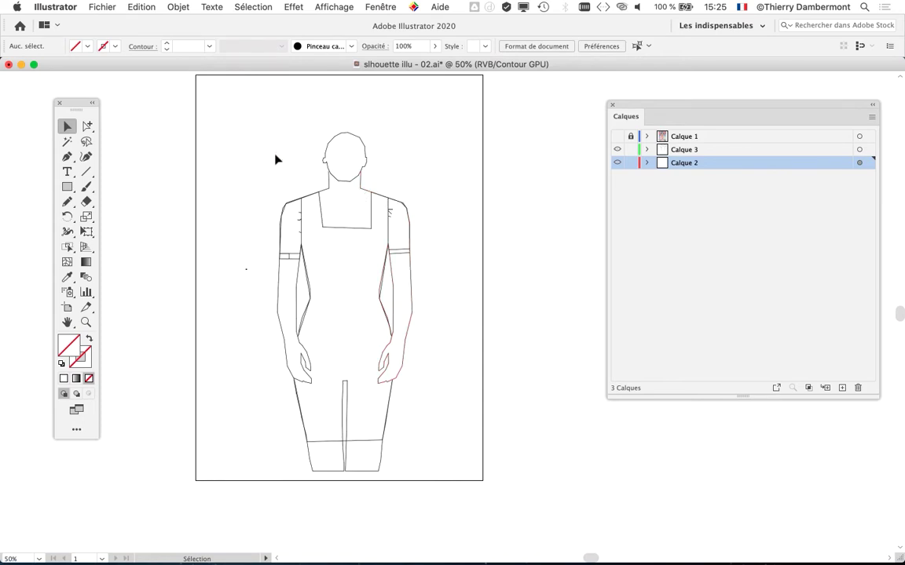
drag(431, 441, 438, 469)
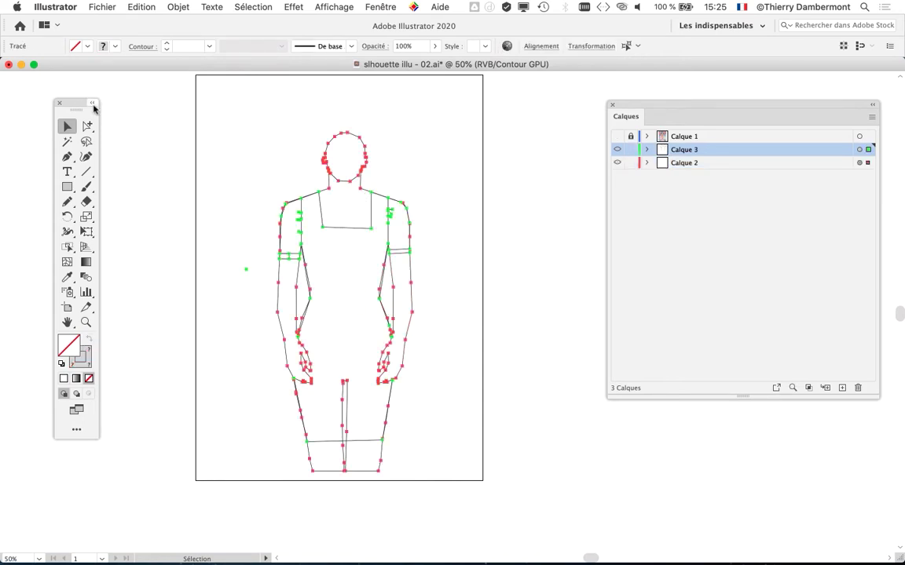
Reposition the toolbox and the Calques panel farther away from the artboard
drag(78, 104, 116, 99)
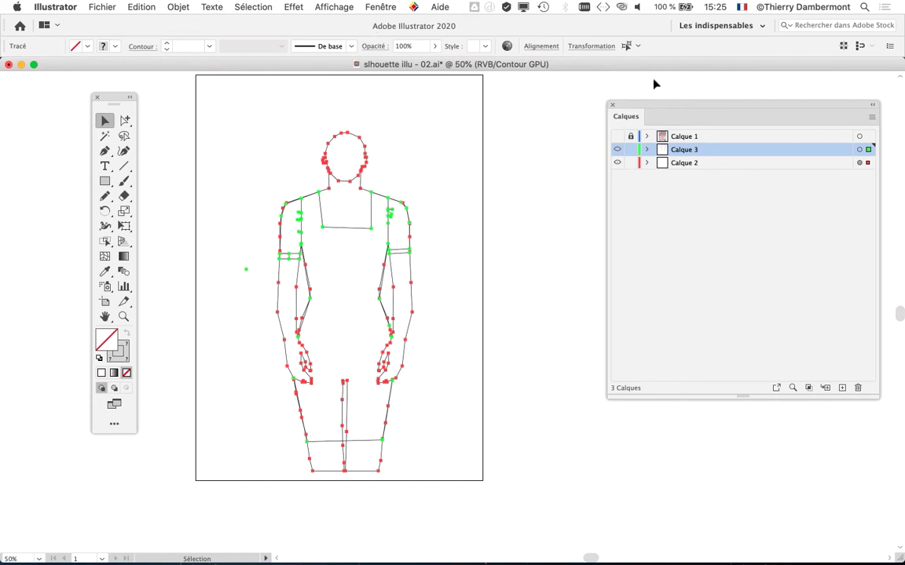
drag(658, 107, 743, 101)
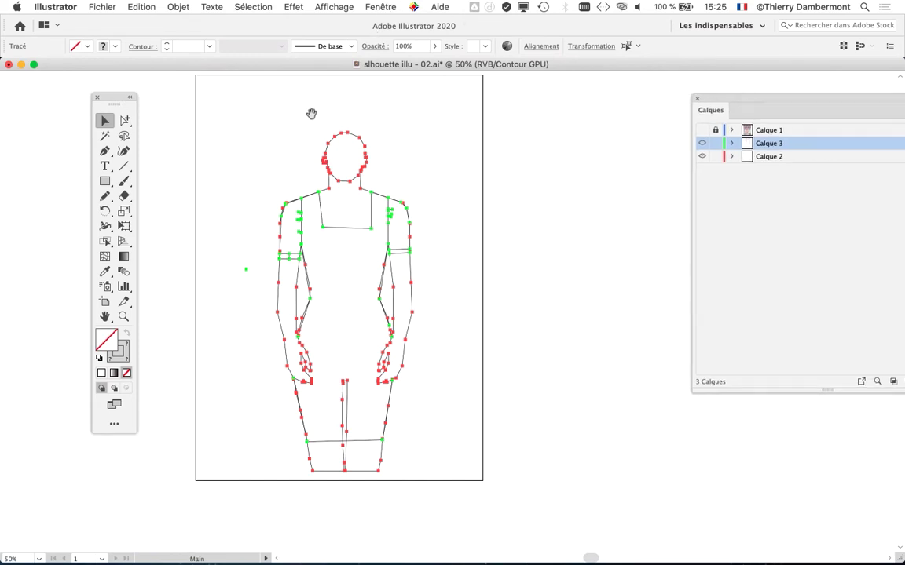
drag(117, 97, 75, 93)
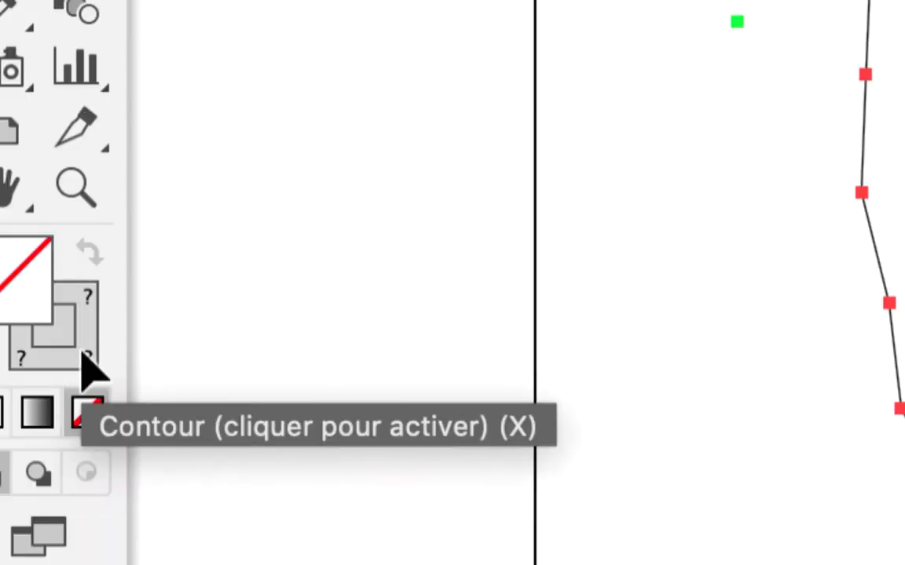
Make the stroke colour active for the selected paths and display the Nuancier panel beside the silhouette's head
click(88, 368)
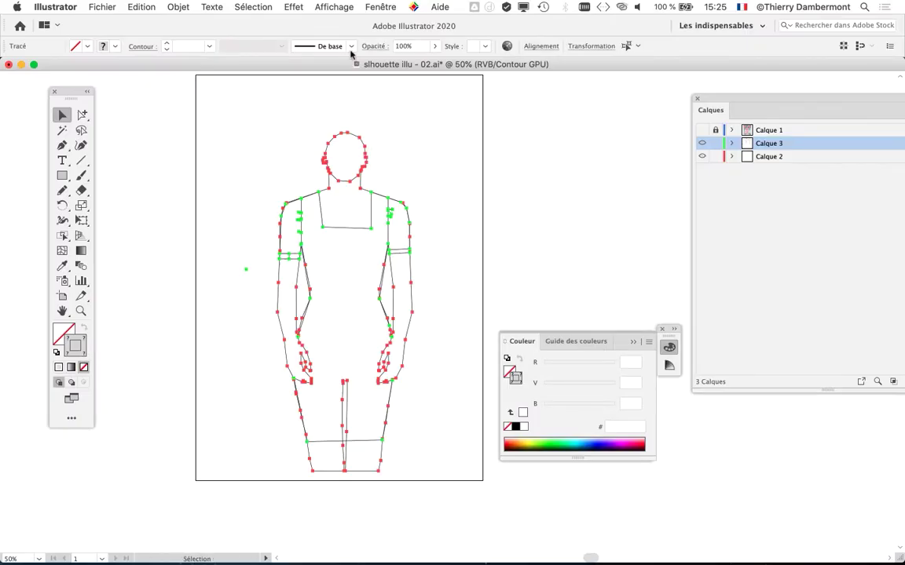
click(380, 7)
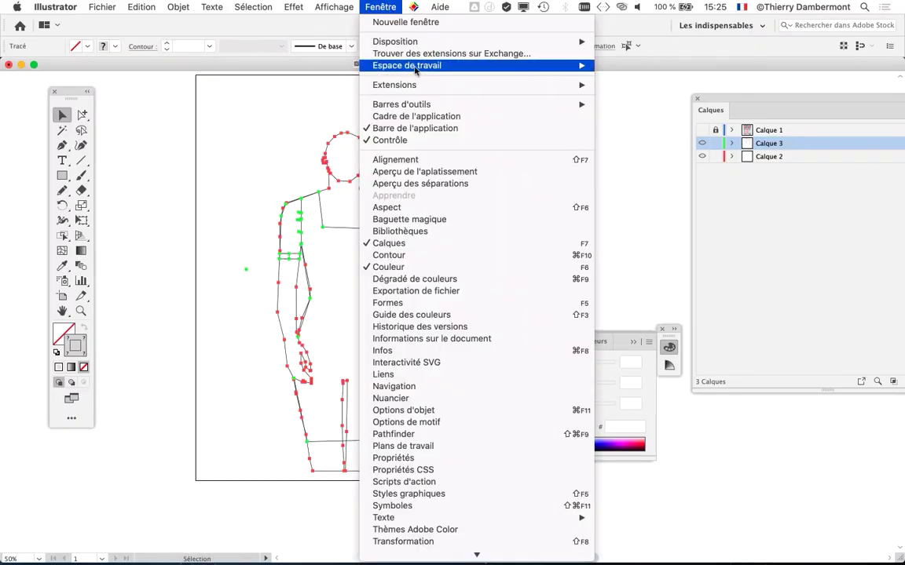
click(483, 400)
drag(605, 67, 476, 129)
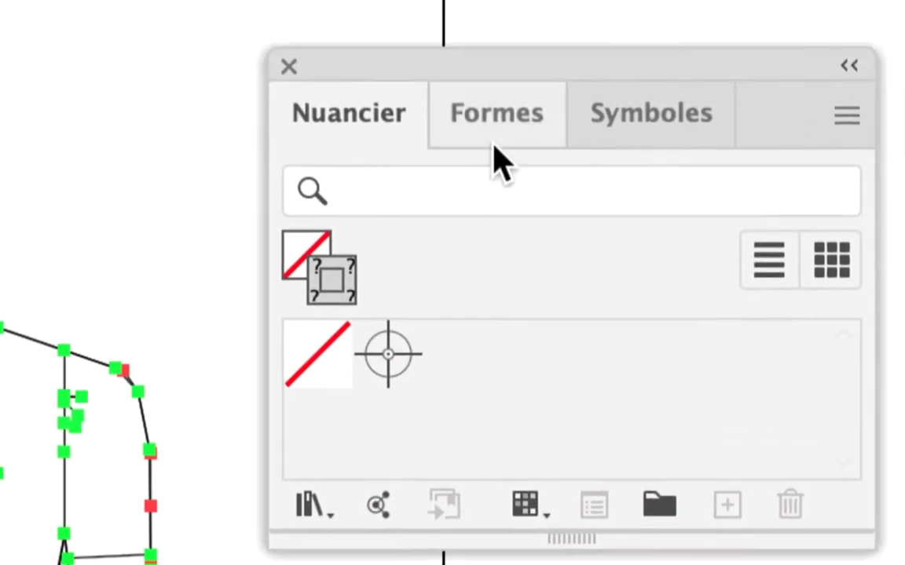
Review the Formes and Symboles panels grouped with Nuancier, and return to the swatches with the group off the artboard
click(527, 139)
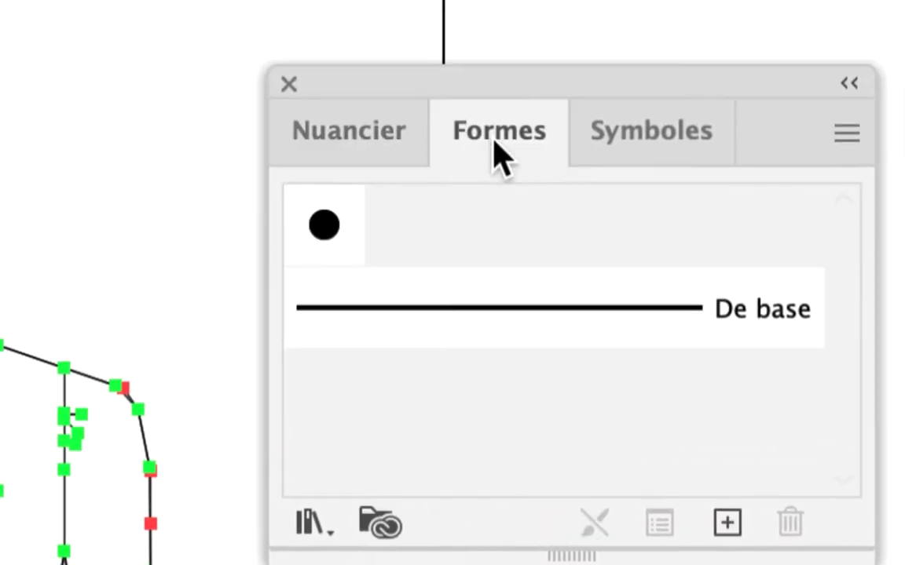
click(633, 158)
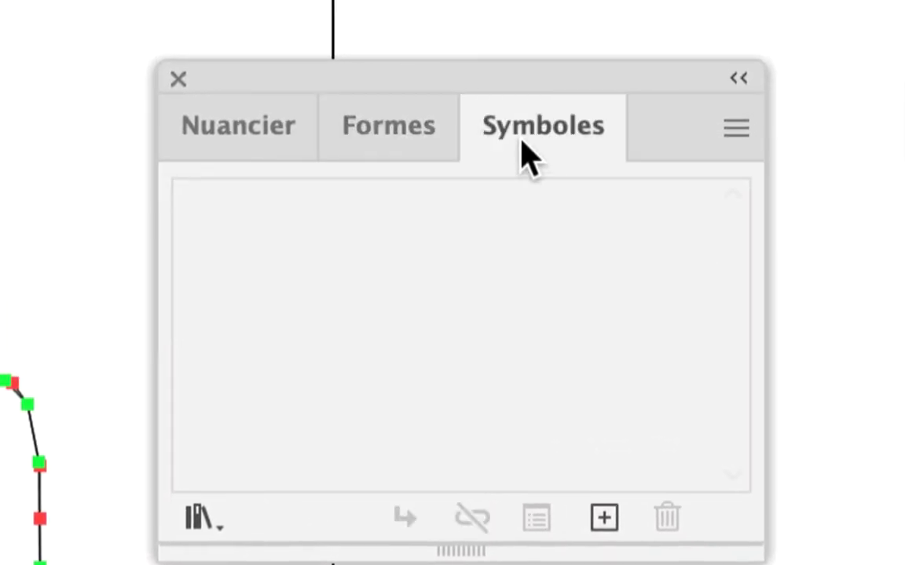
click(409, 150)
click(251, 145)
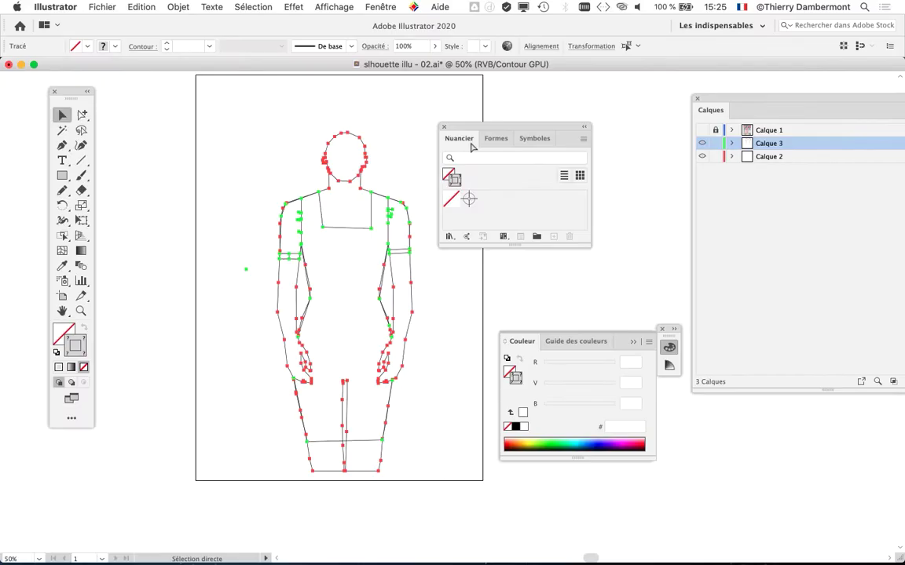
drag(489, 127, 583, 107)
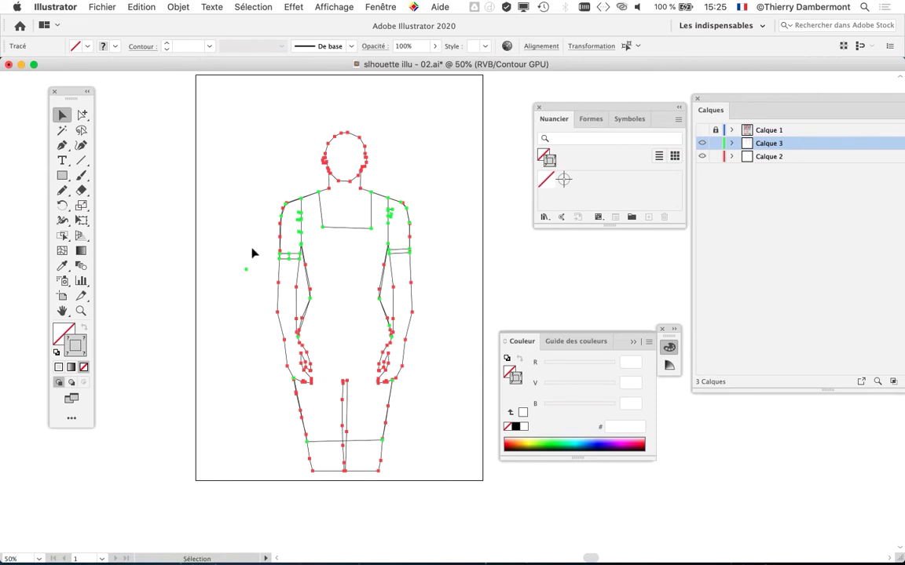
click(73, 351)
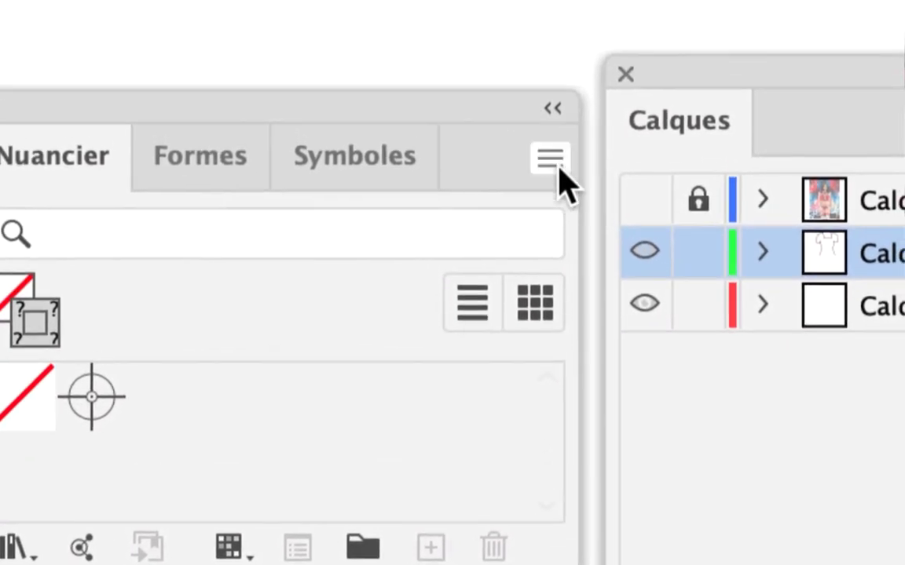
click(512, 79)
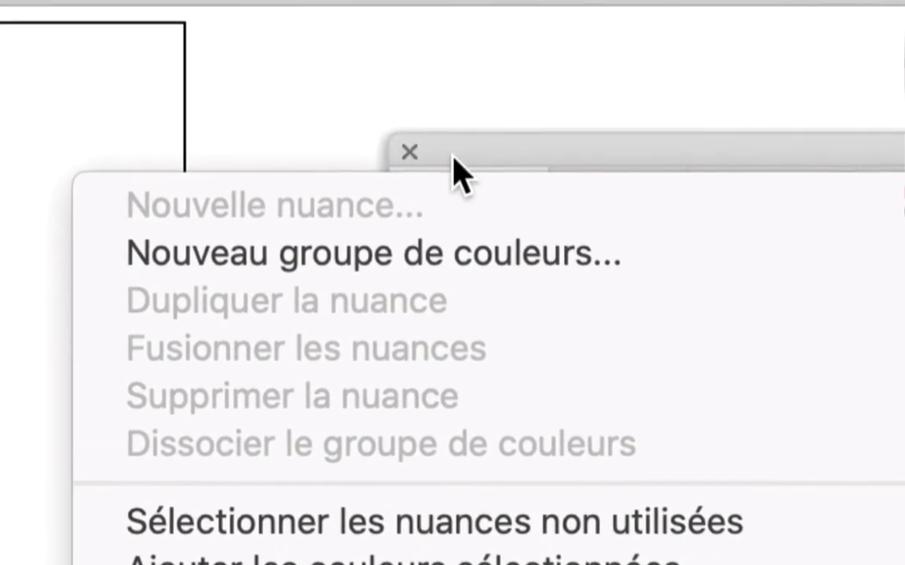
click(552, 118)
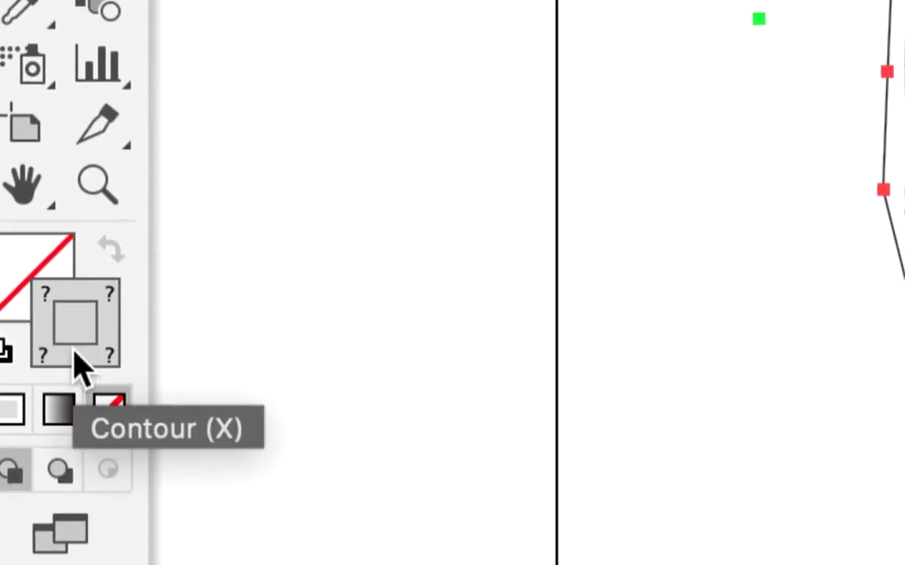
Set the stroke colour of all the selected silhouette and garment paths to black, 000000
double_click(91, 326)
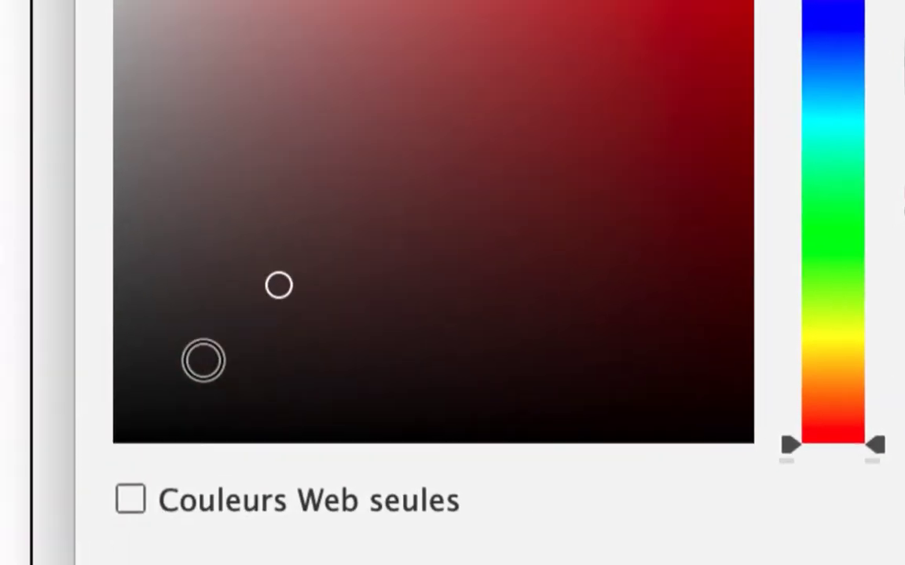
drag(726, 396, 619, 489)
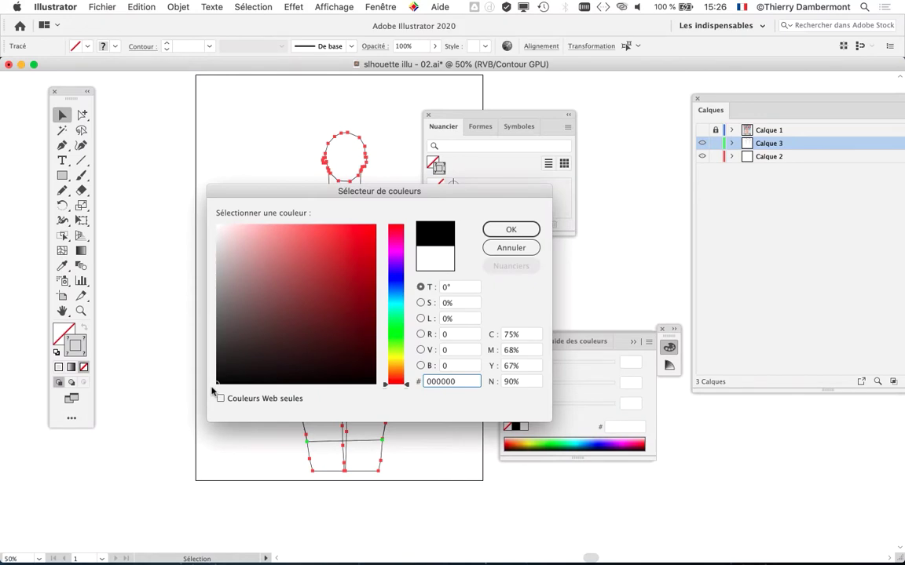
click(511, 229)
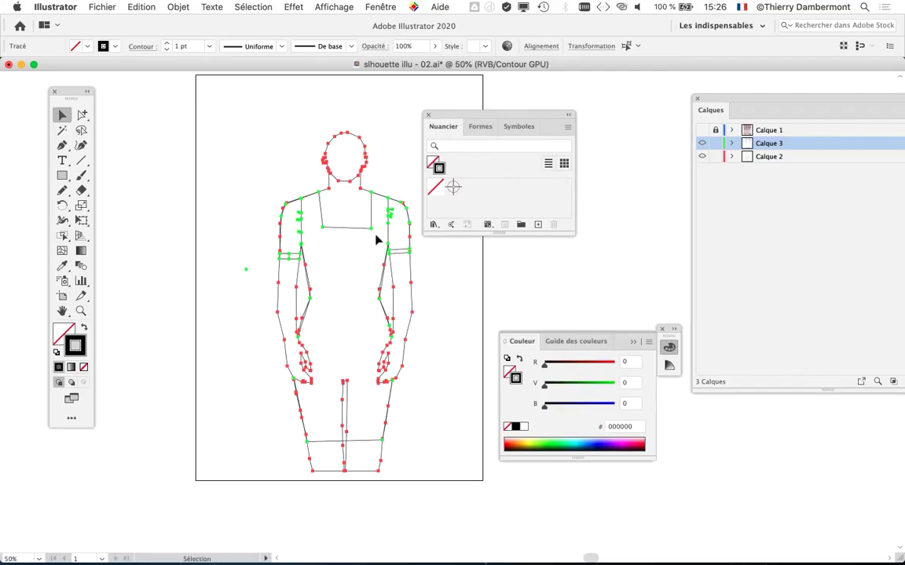
Place the Nuancier and Calques panels farther from the artboard and close the Couleur panel group
drag(467, 118, 557, 84)
drag(721, 95, 857, 240)
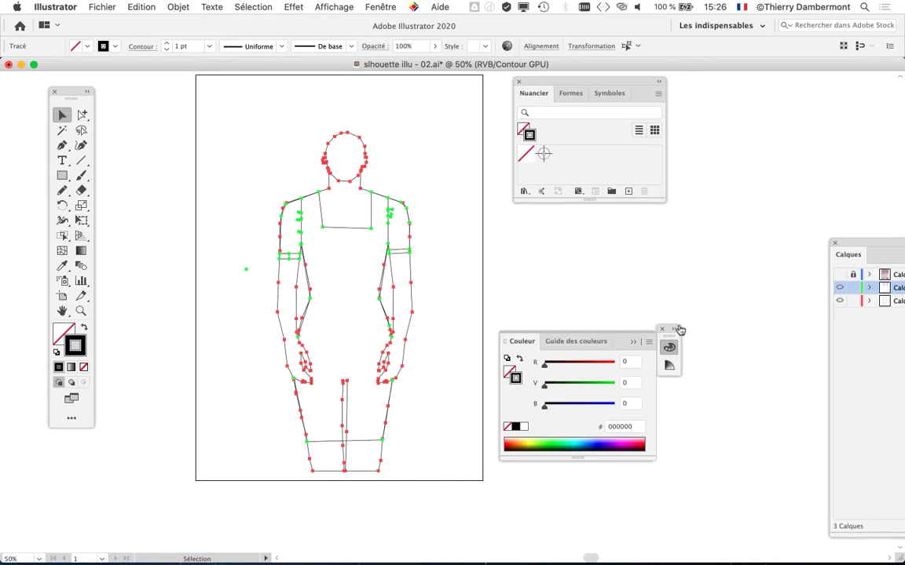
click(663, 330)
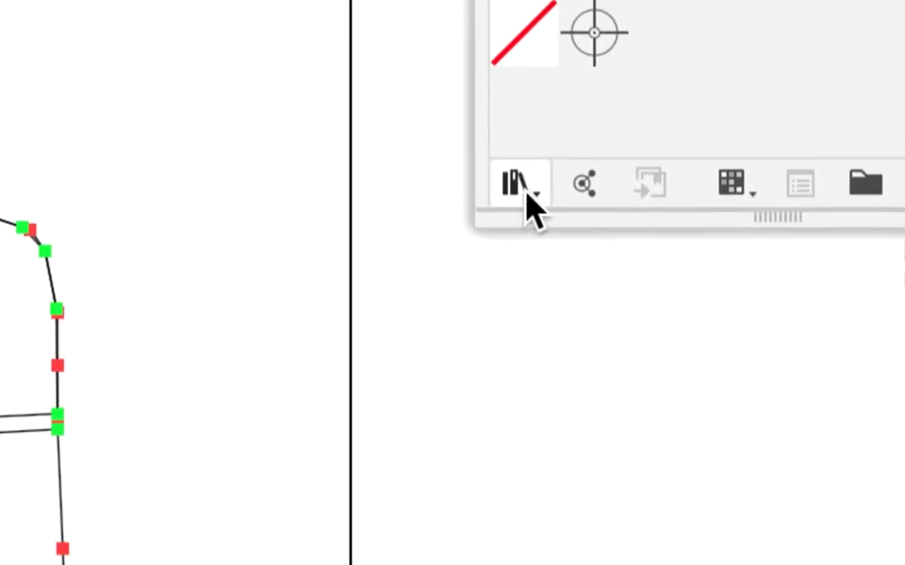
Open the RVB de base swatch library from the default swatch libraries
click(526, 197)
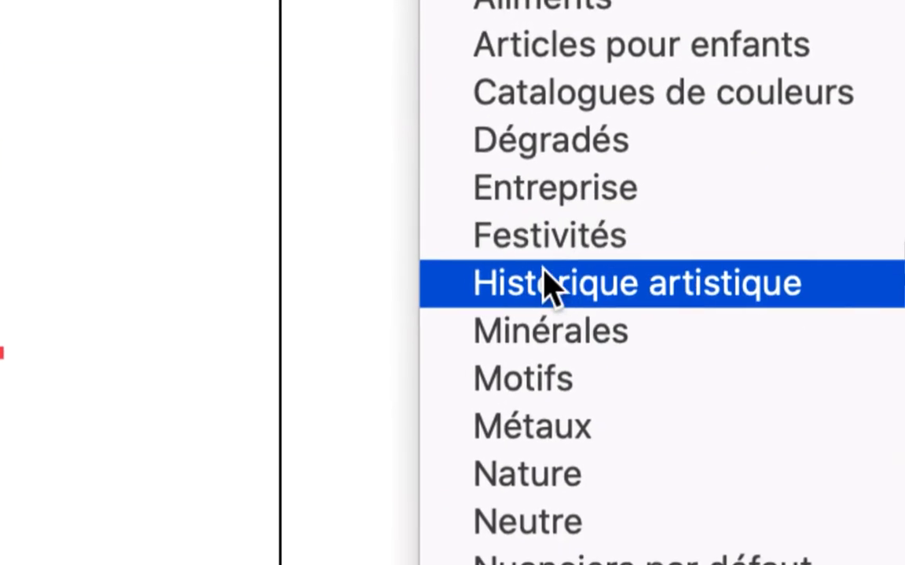
mouse_move(809, 342)
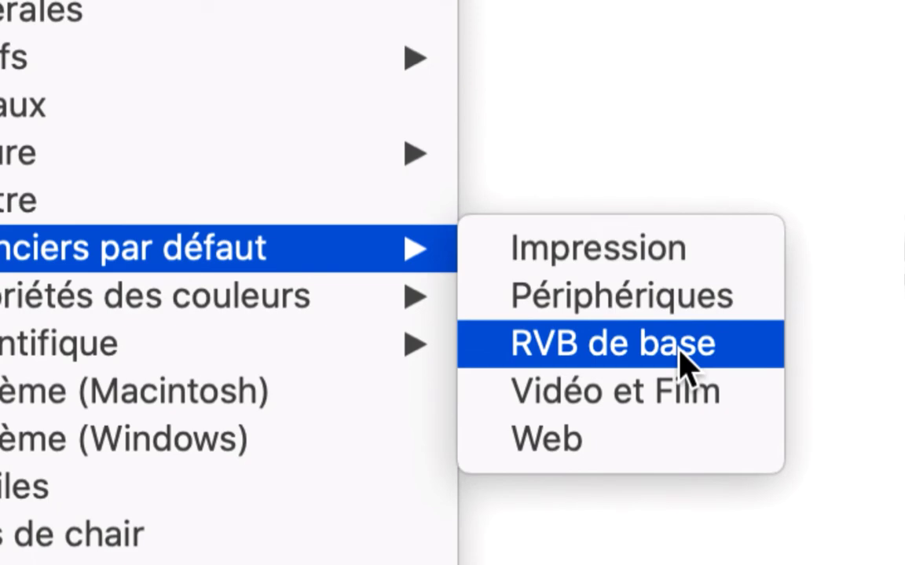
click(682, 362)
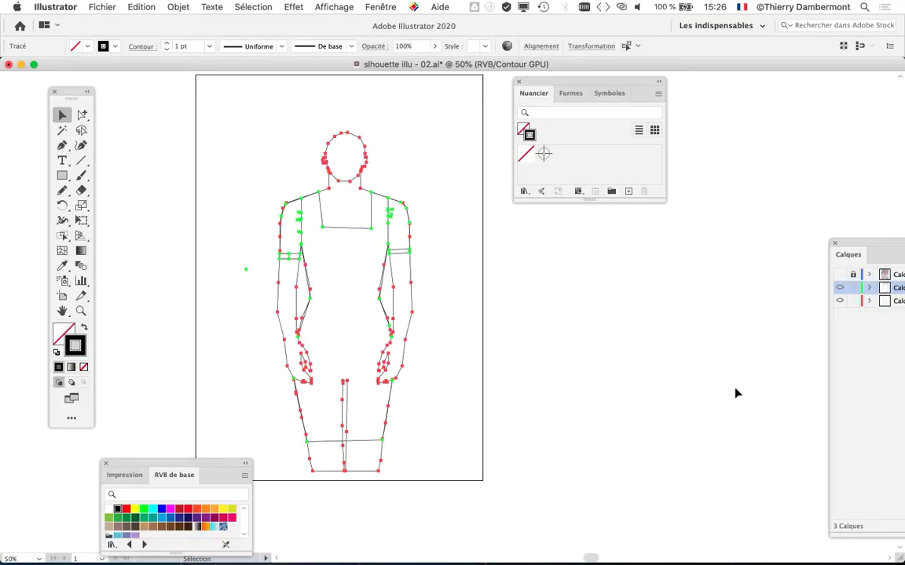
Place the swatch library group below the Nuancier panel, show the Impression library and enlarge it to reveal more swatches
drag(205, 465, 636, 251)
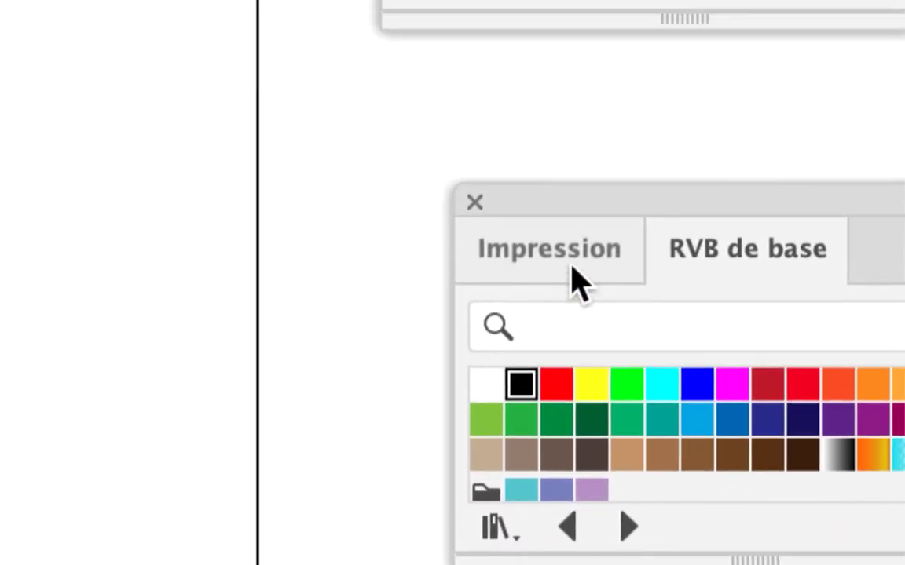
click(572, 266)
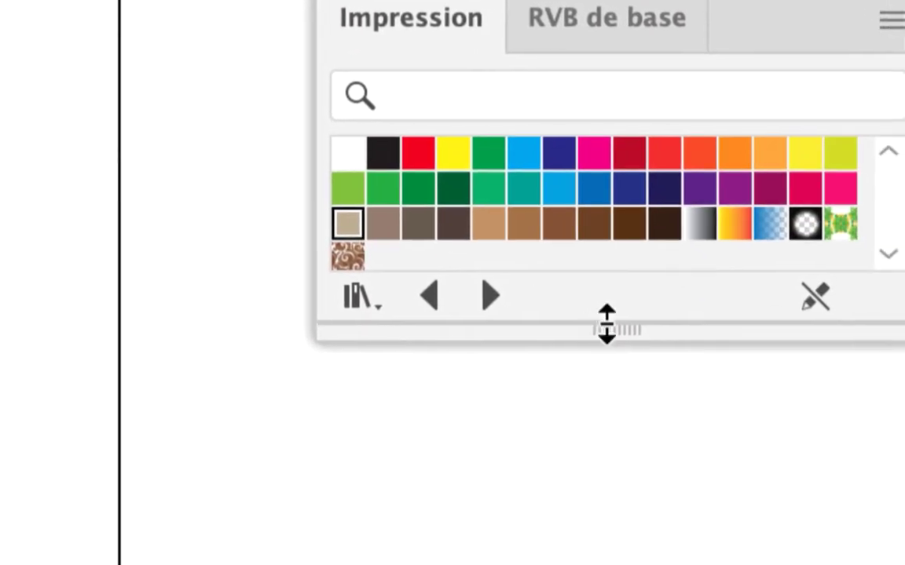
drag(676, 372, 660, 564)
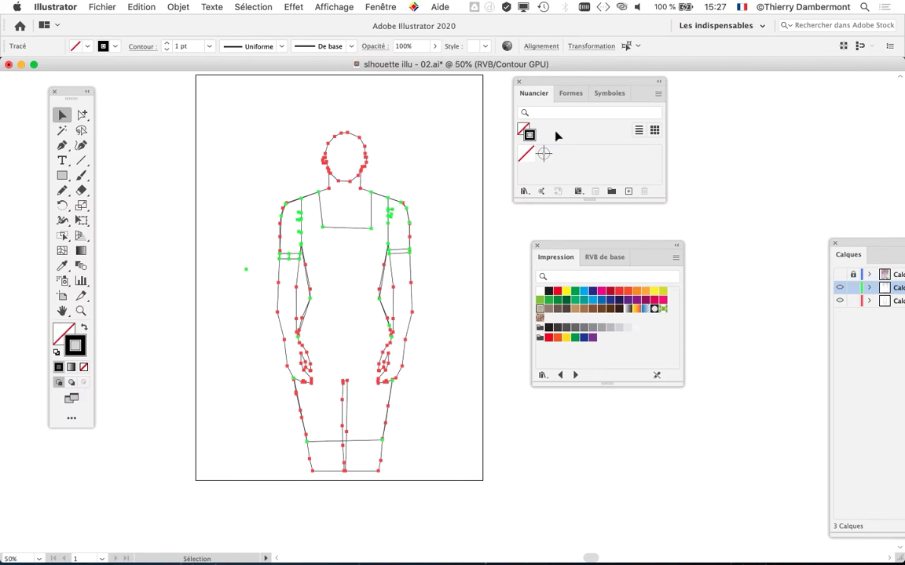
Review the Impression presets offered for a new document and return to the silhouette drawing without creating one
click(102, 7)
click(98, 17)
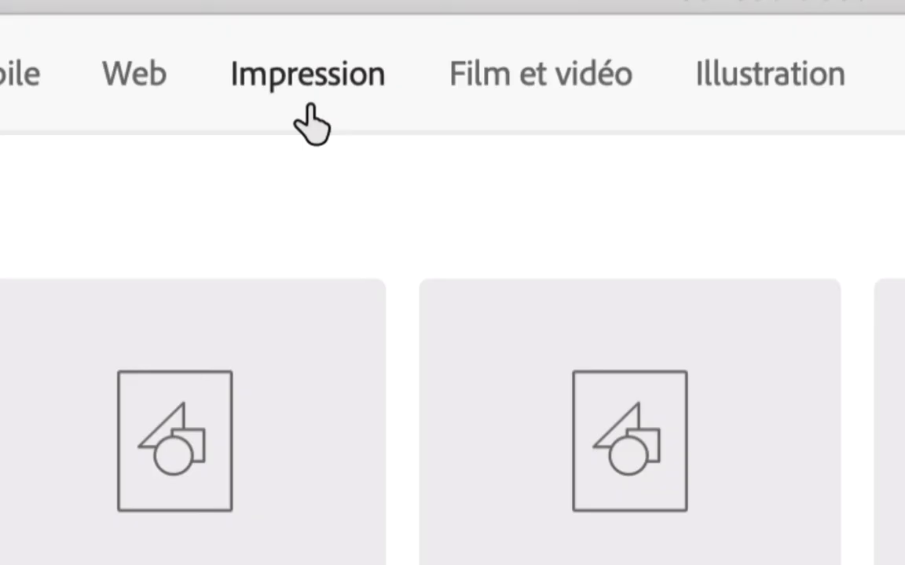
click(308, 106)
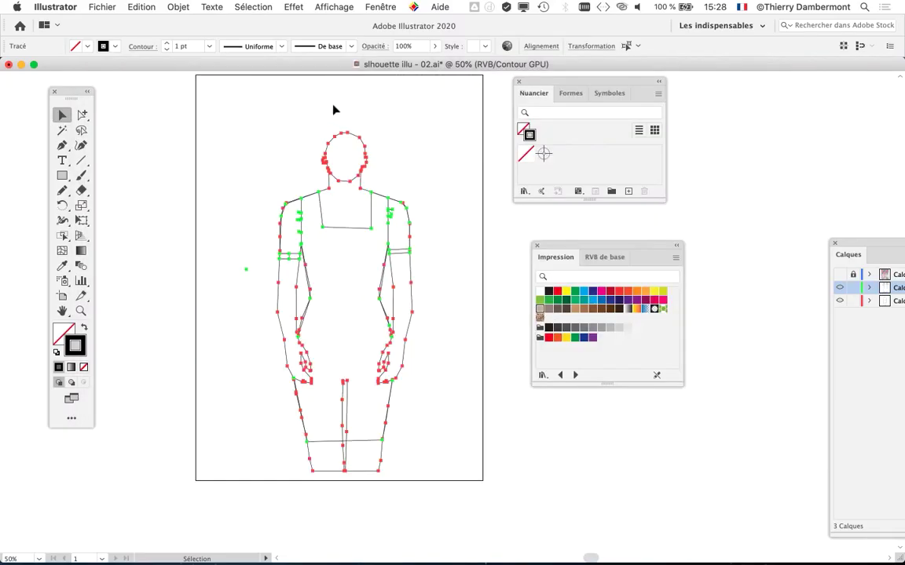
Deselect all the paths and switch the document from outline to preview display
click(331, 114)
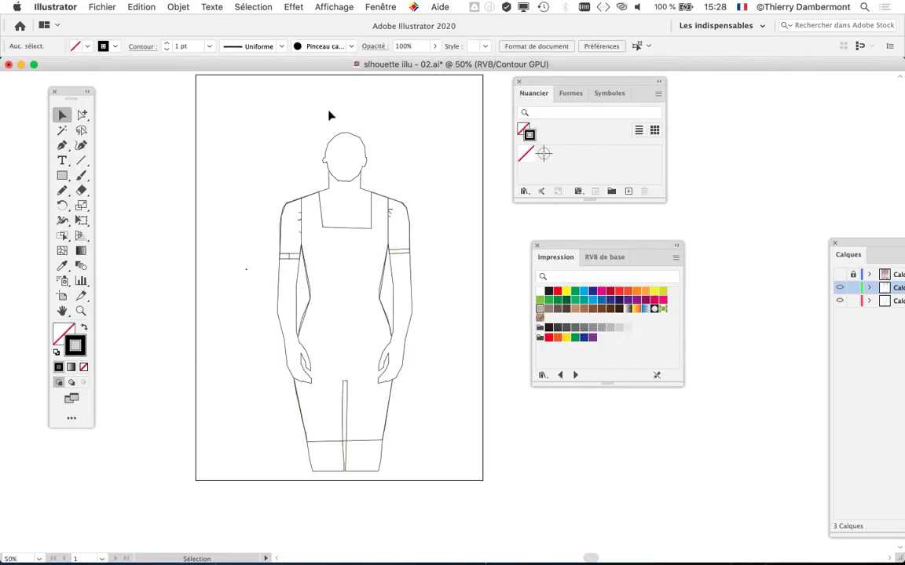
key(super+y)
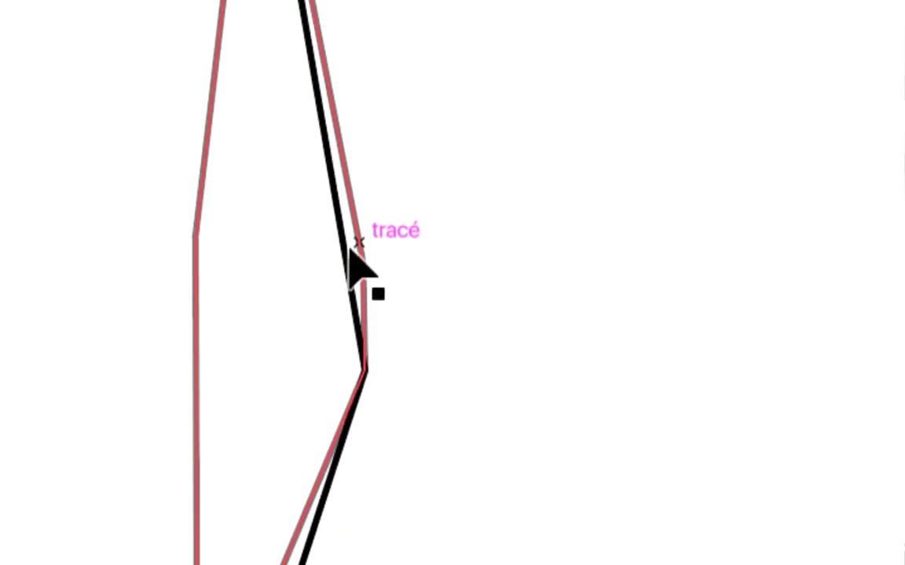
Select the overlapping body and garment outlines along the waist as whole paths to compare them
click(334, 318)
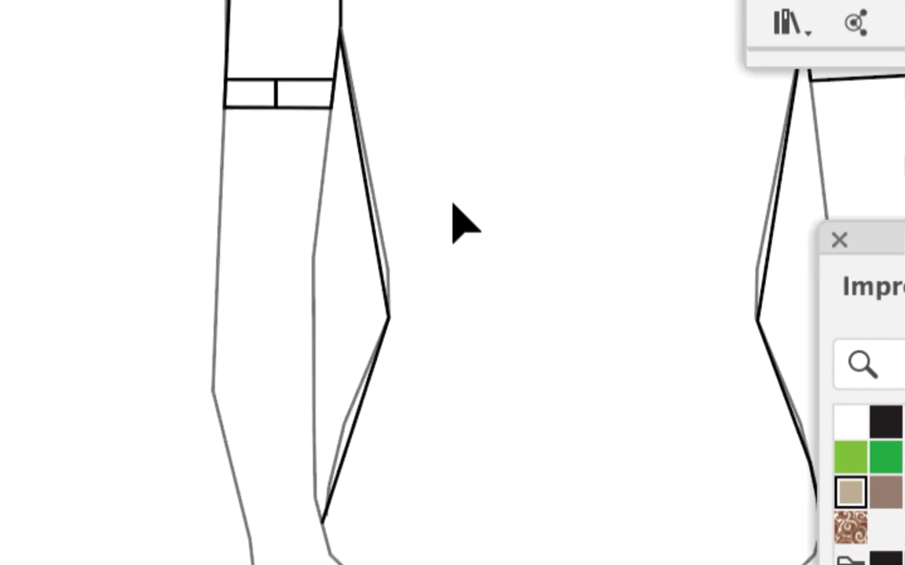
click(386, 266)
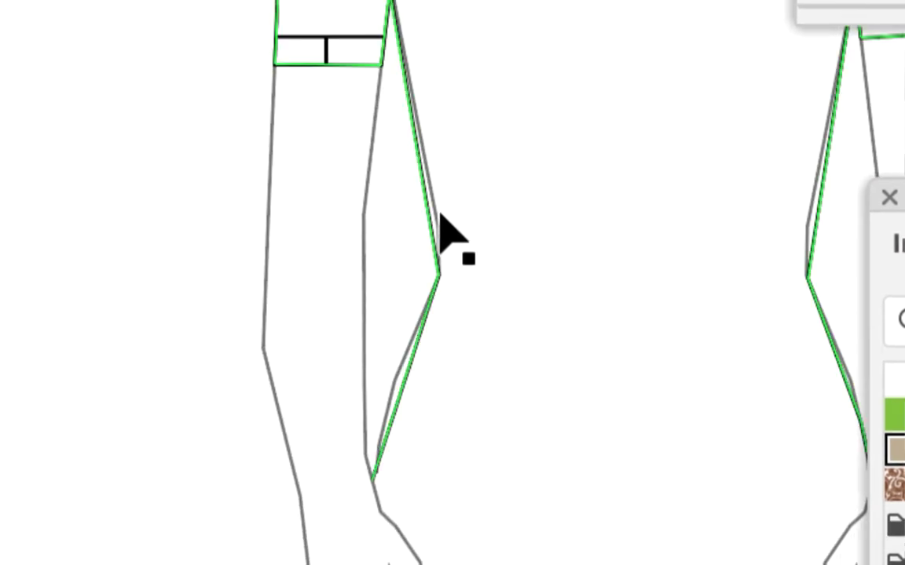
click(439, 221)
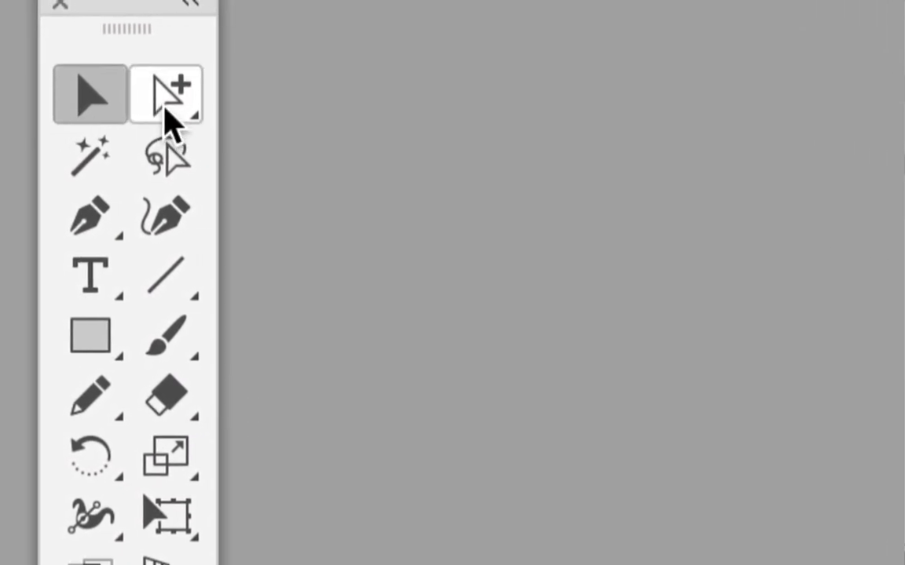
Examine the anchor points of the overlapping body and garment outlines with the Direct Selection tool, leaving nothing selected
click(165, 99)
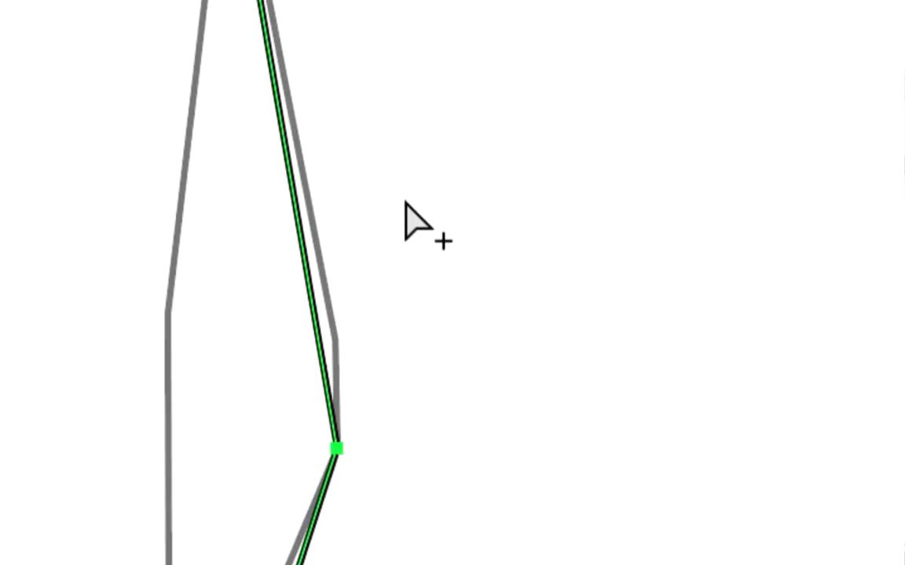
click(313, 212)
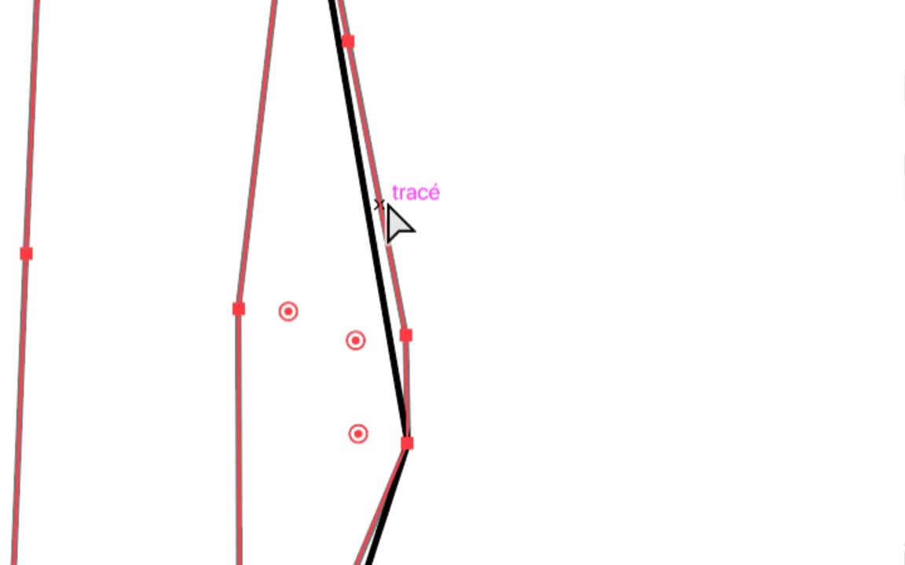
scroll(387, 207, down, 3)
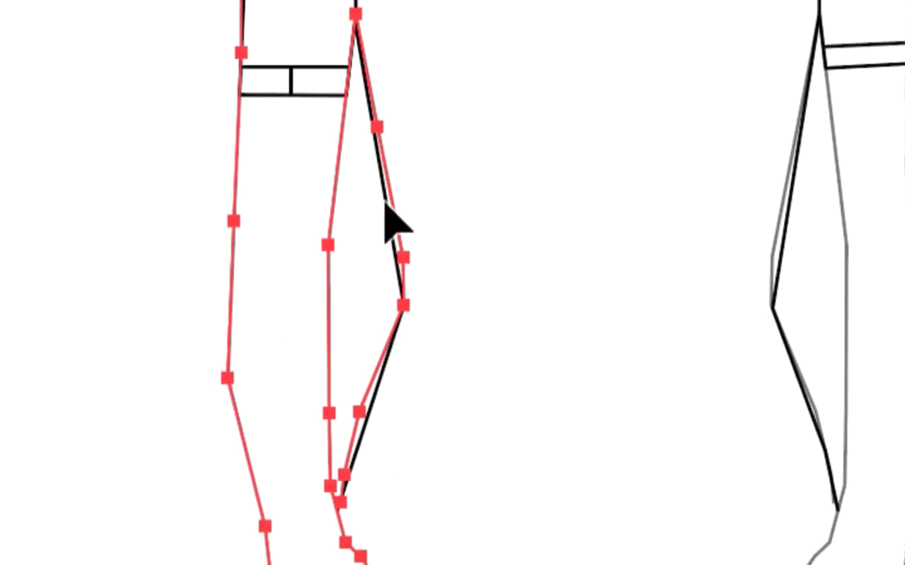
click(387, 209)
scroll(389, 212, down, 2)
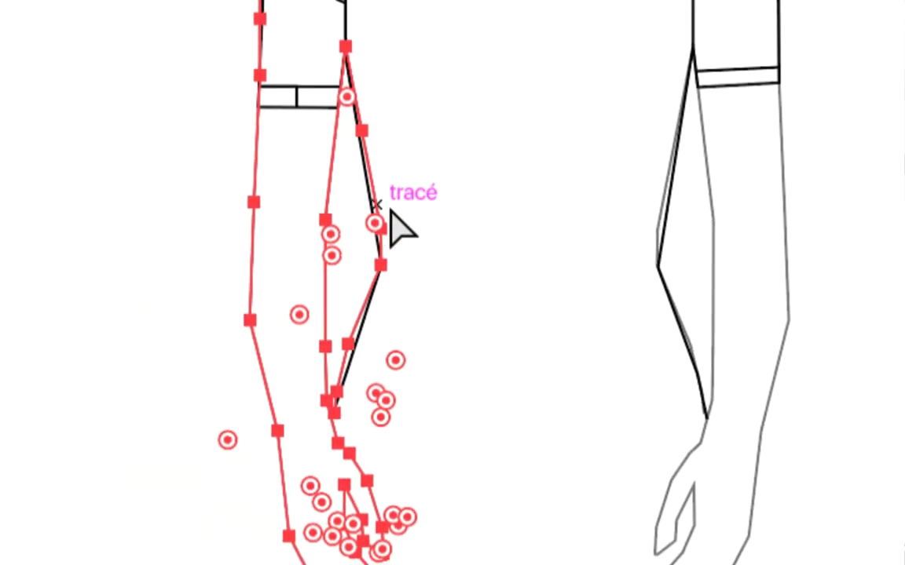
scroll(420, 214, right, 3)
scroll(396, 210, left, 3)
click(395, 213)
scroll(393, 213, up, 1)
scroll(393, 214, left, 2)
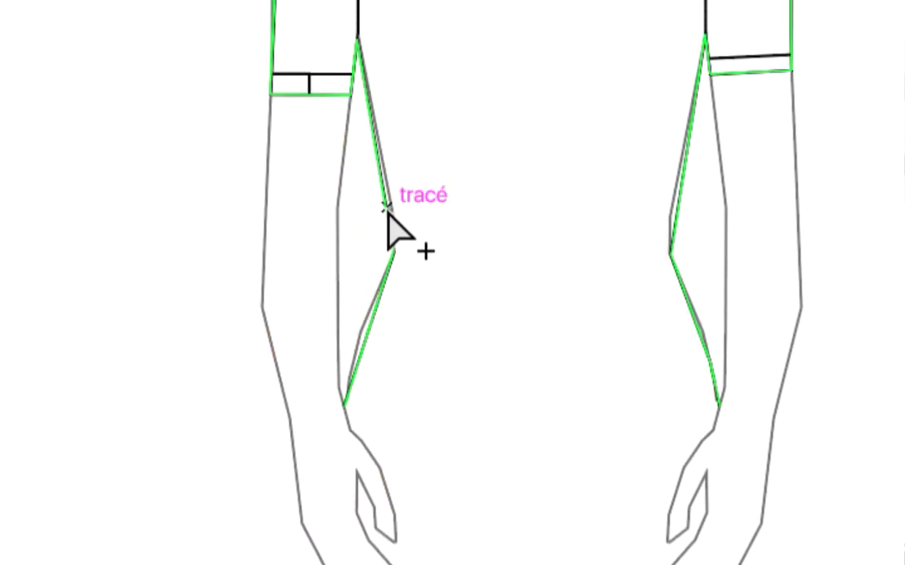
click(388, 212)
scroll(392, 214, right, 2)
scroll(393, 213, down, 1)
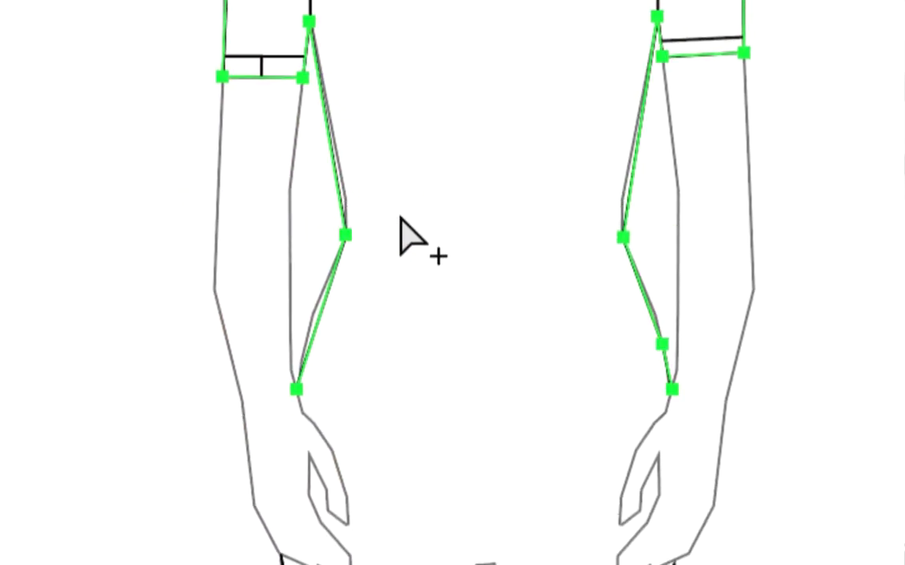
click(400, 216)
scroll(400, 216, down, 3)
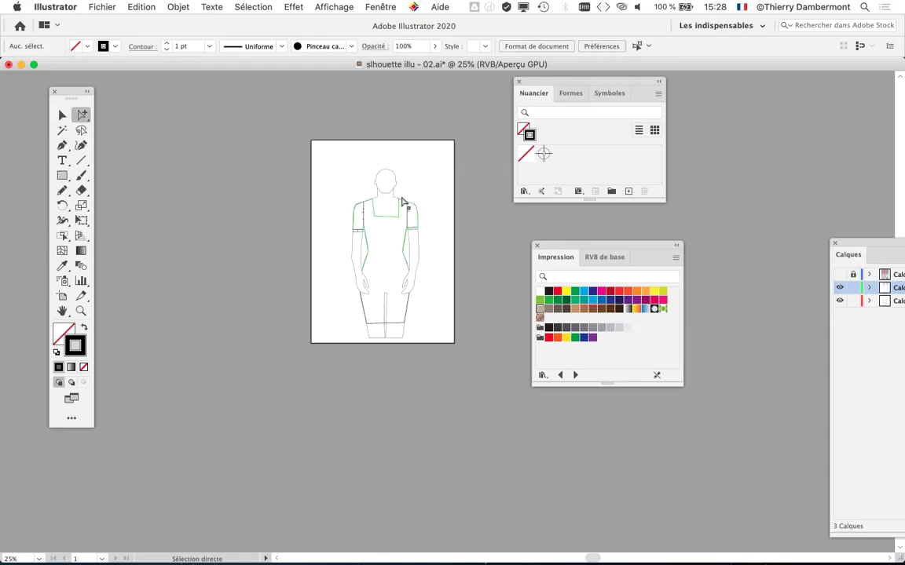
Move the Nuancier and Impression swatch panels off the enlarged artboard so the whole silhouette can be seen
scroll(402, 202, up, 3)
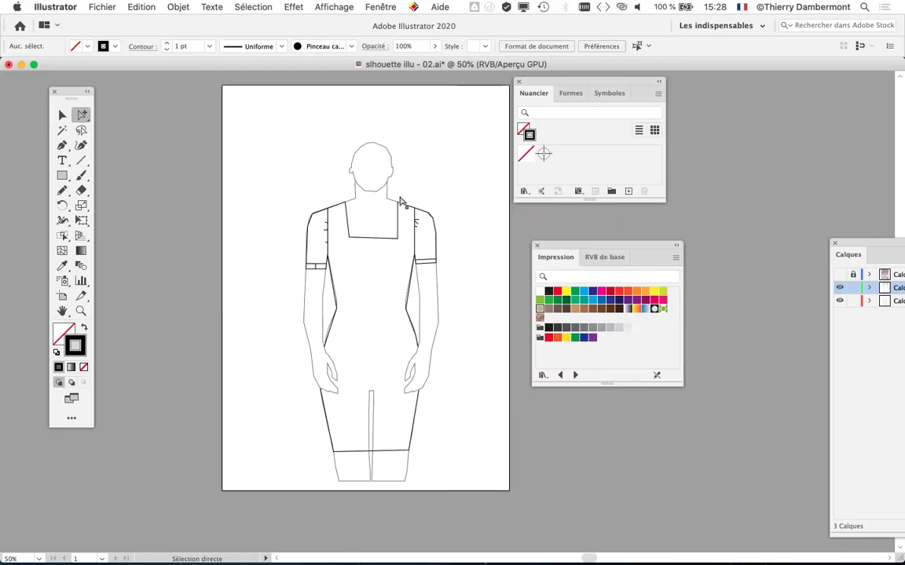
drag(543, 83, 652, 88)
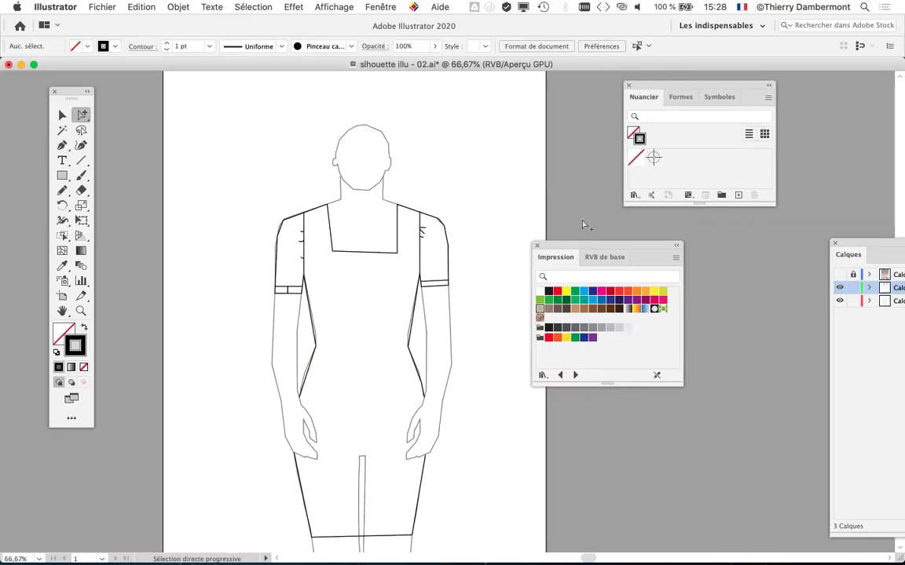
drag(538, 247, 621, 244)
drag(452, 272, 463, 242)
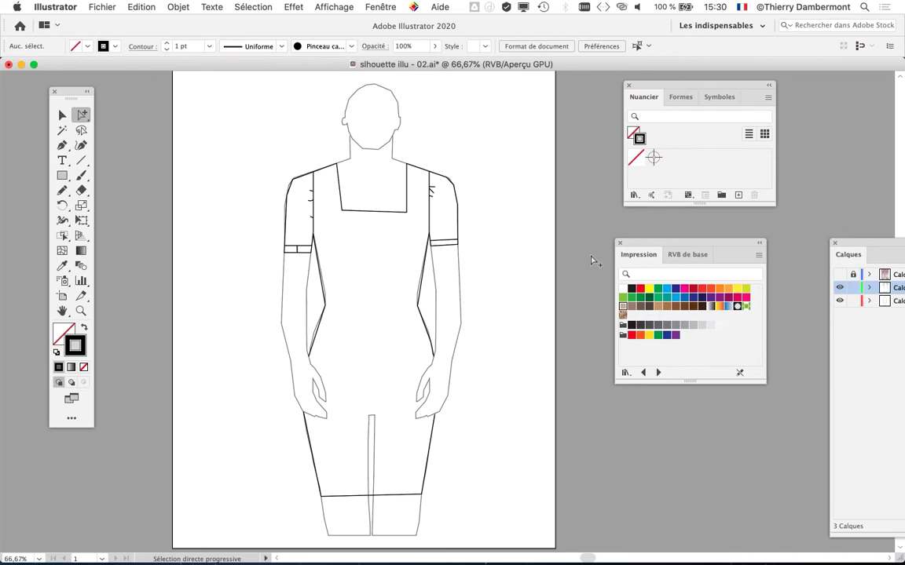
Select all the silhouette and garment paths and place a reduced layers panel beside the figure, with the swatch panels set aside
click(62, 115)
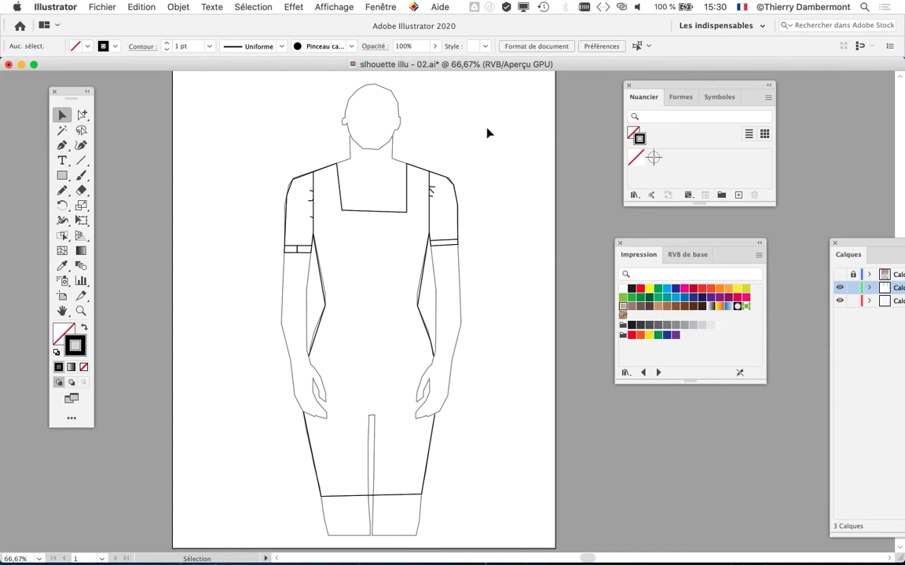
drag(221, 80, 539, 531)
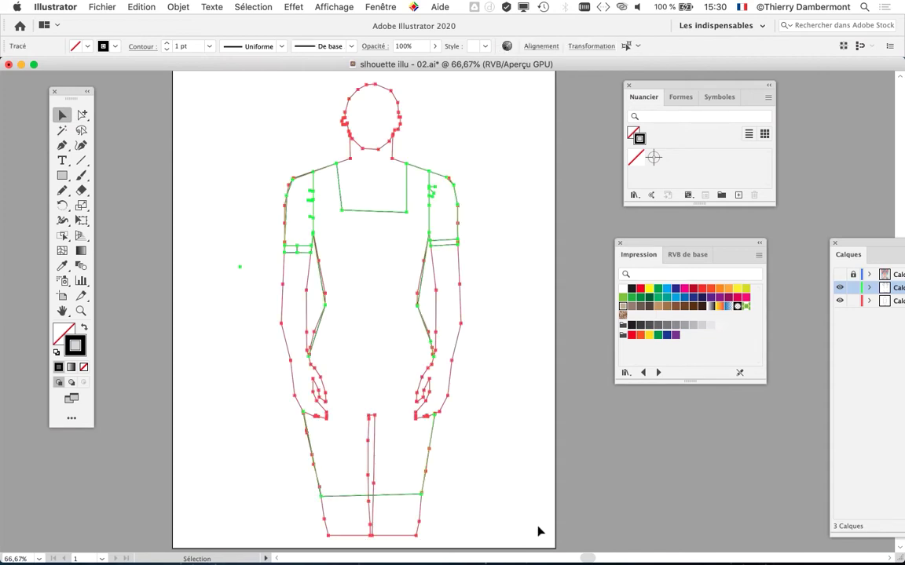
drag(849, 255, 476, 171)
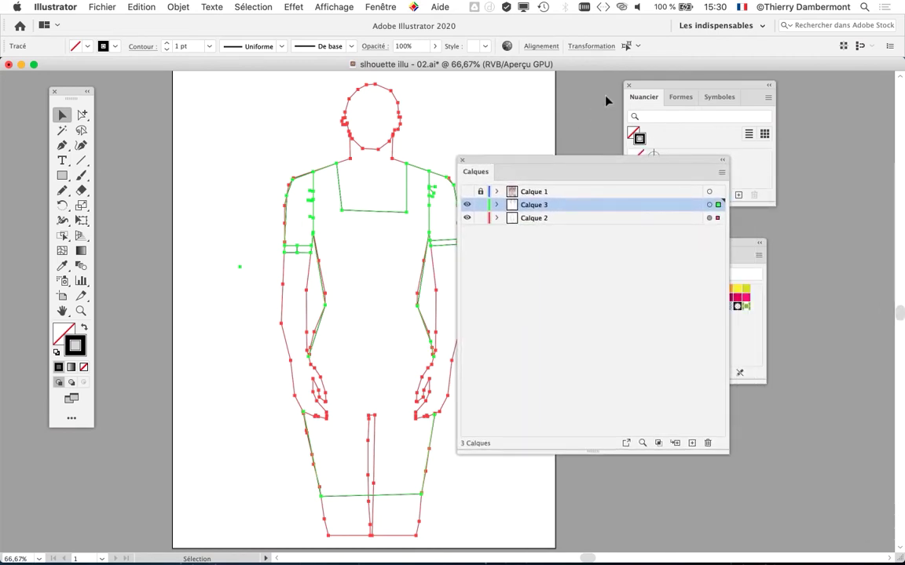
drag(637, 89, 780, 96)
drag(752, 243, 893, 238)
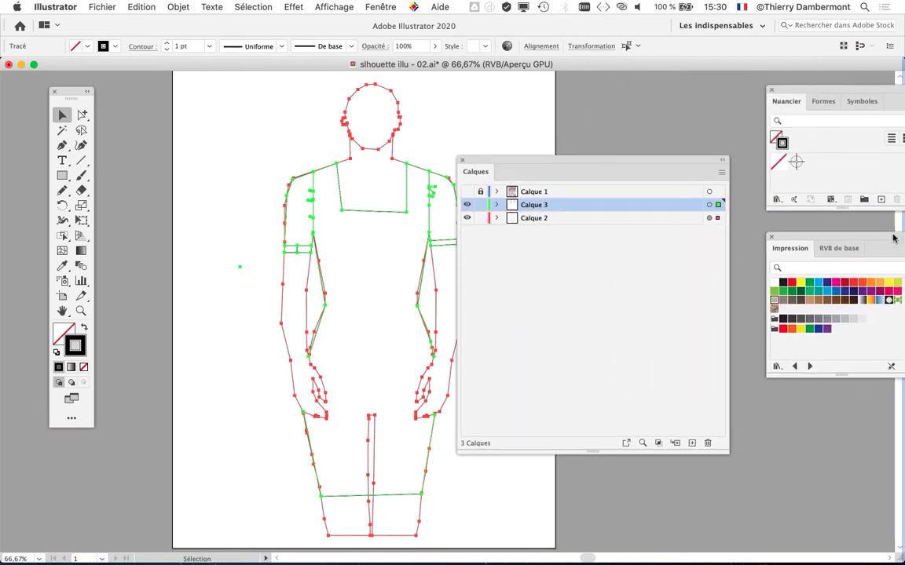
drag(541, 162, 590, 123)
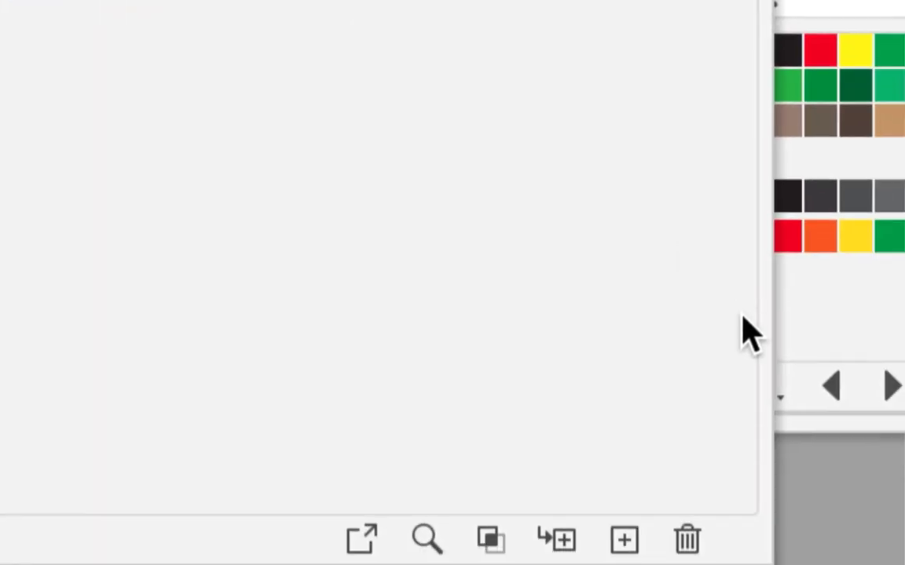
drag(750, 564, 501, 255)
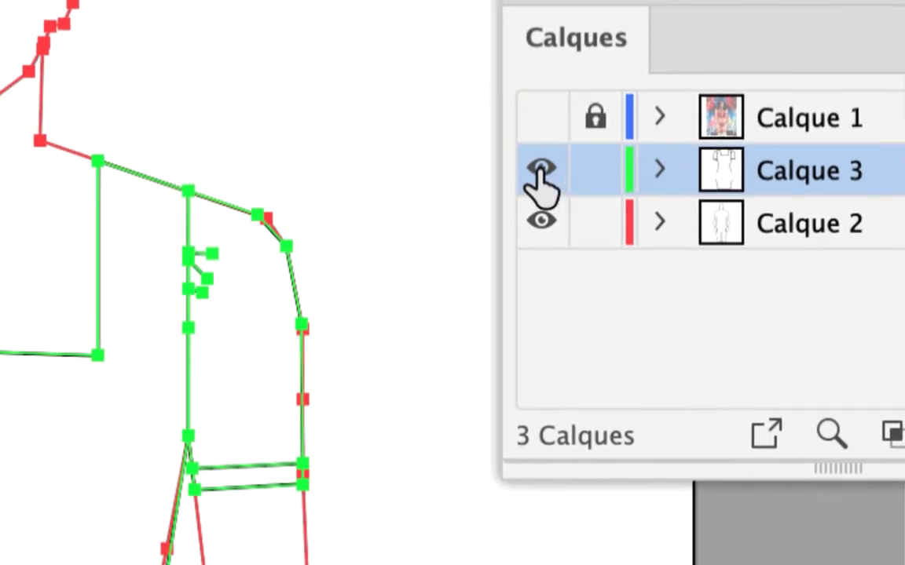
Hide and show Calque 3 and Calque 2 in turn to check which outlines each layer holds
click(539, 169)
click(539, 168)
click(538, 170)
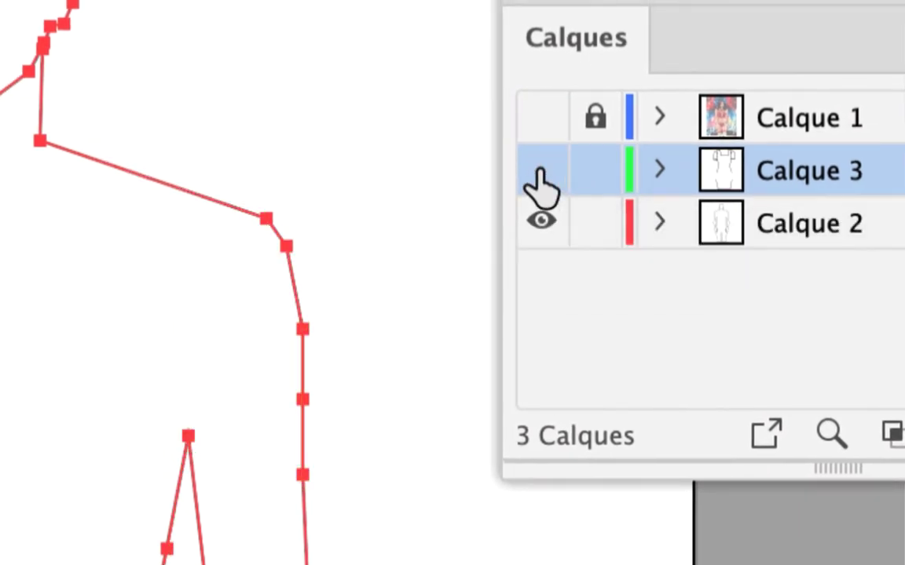
click(538, 172)
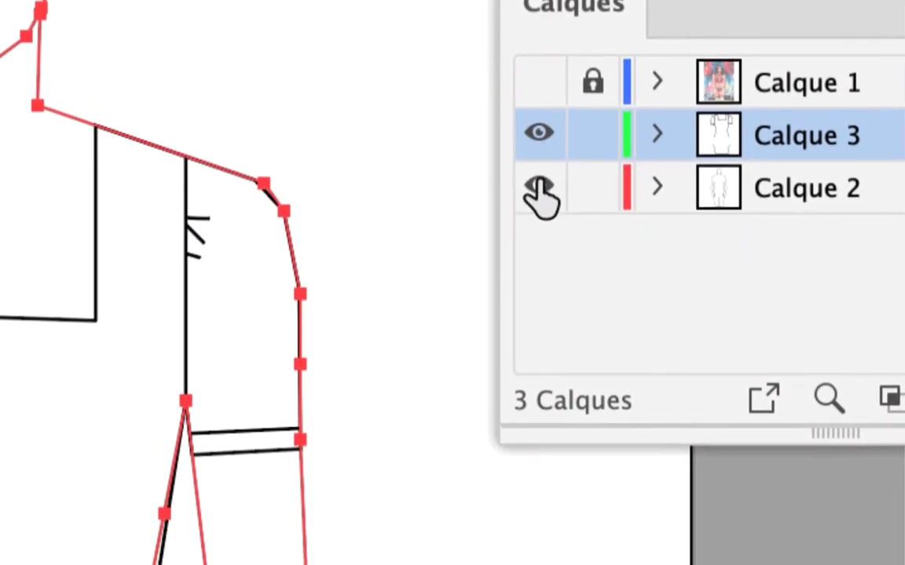
click(539, 192)
click(539, 192)
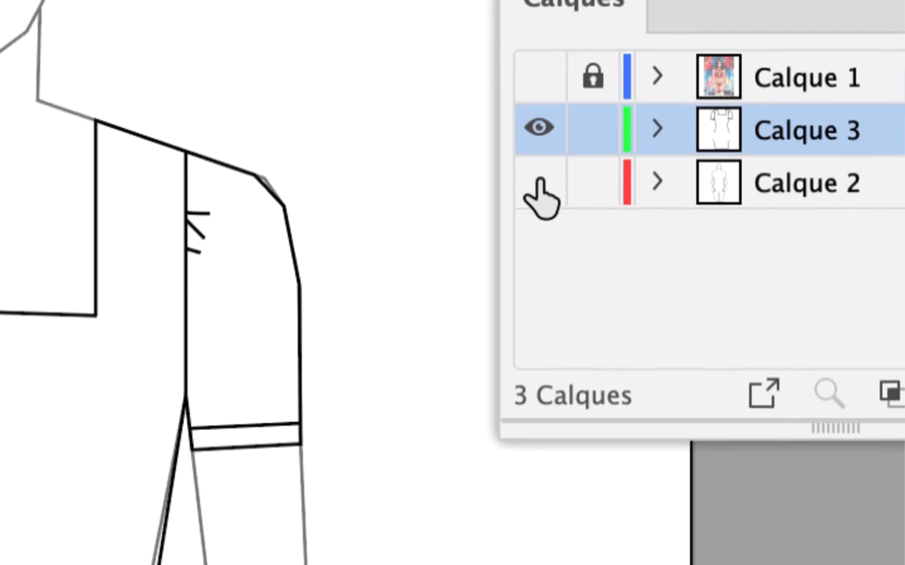
click(541, 192)
click(540, 193)
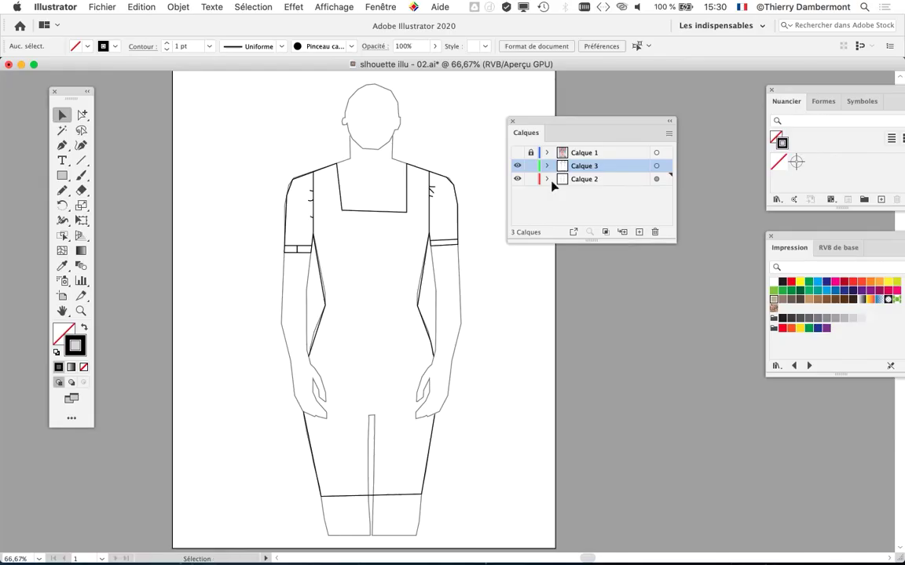
Select all the paths of Calque 3 and Calque 2 again and move the narrowed layers panel off the artboard
key(super+a)
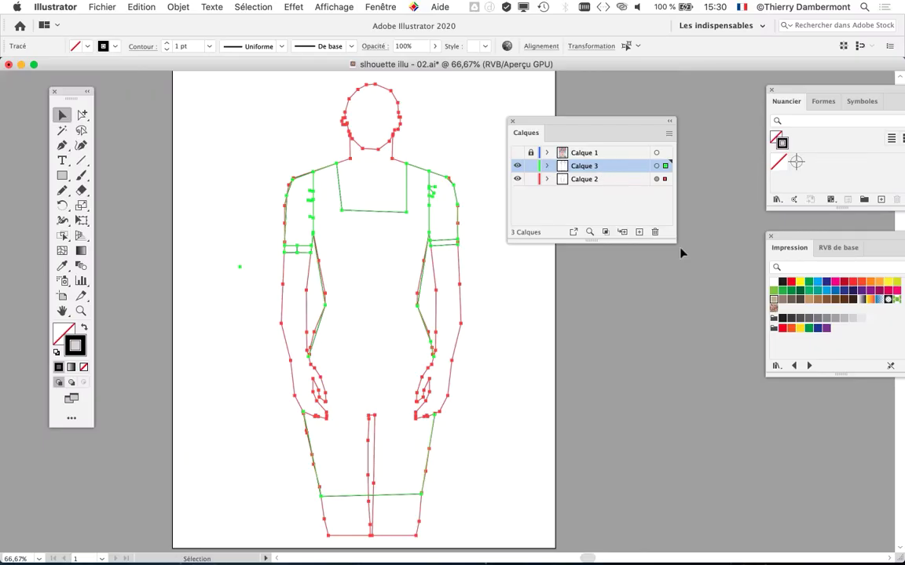
drag(673, 240, 658, 241)
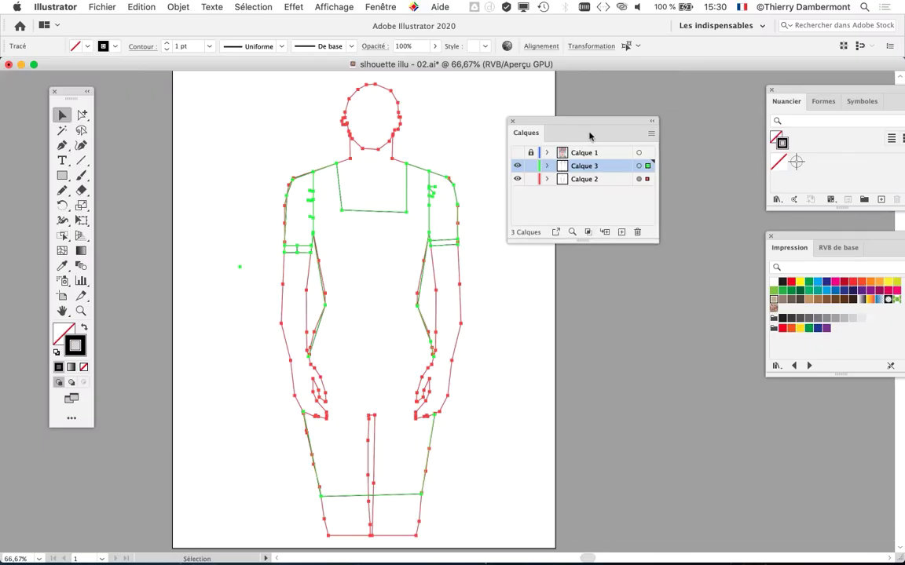
drag(590, 137, 664, 120)
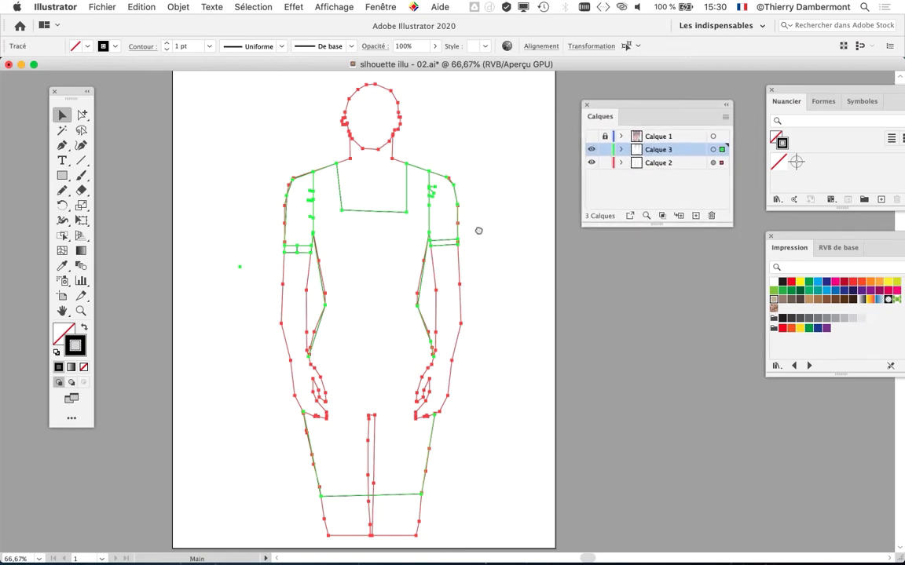
drag(466, 216, 438, 230)
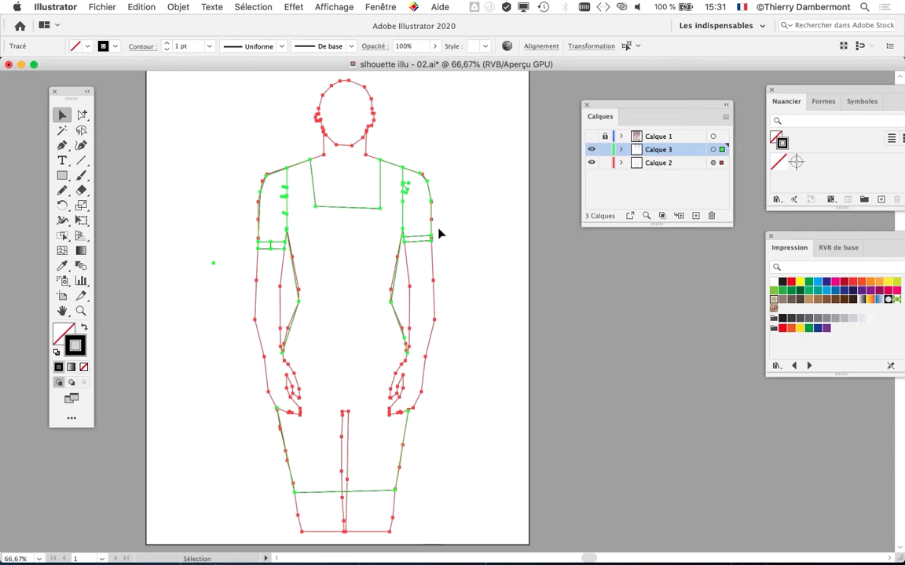
Convert the selected silhouette and garment paths into one Live Paint group, accepting the possible loss of complex visual attributes
click(179, 7)
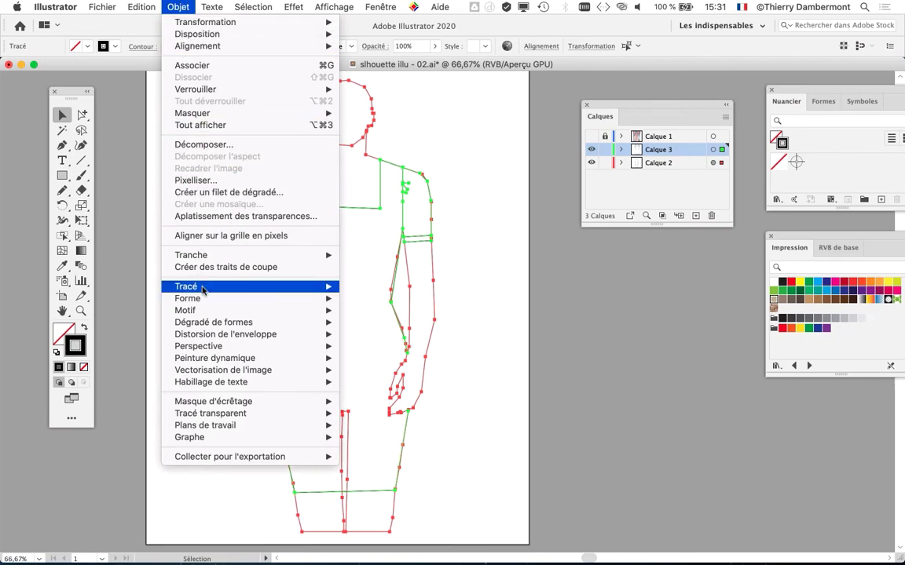
mouse_move(211, 360)
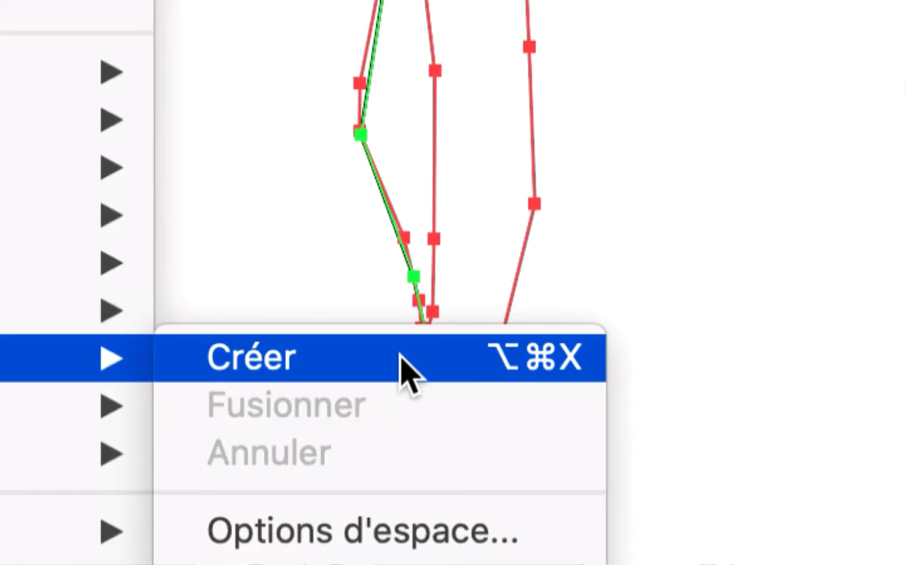
click(404, 363)
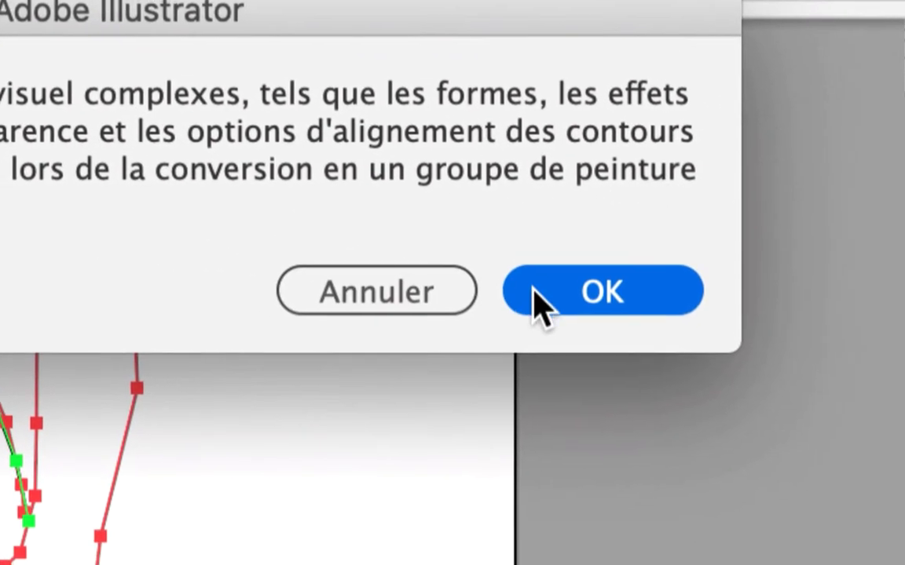
click(540, 305)
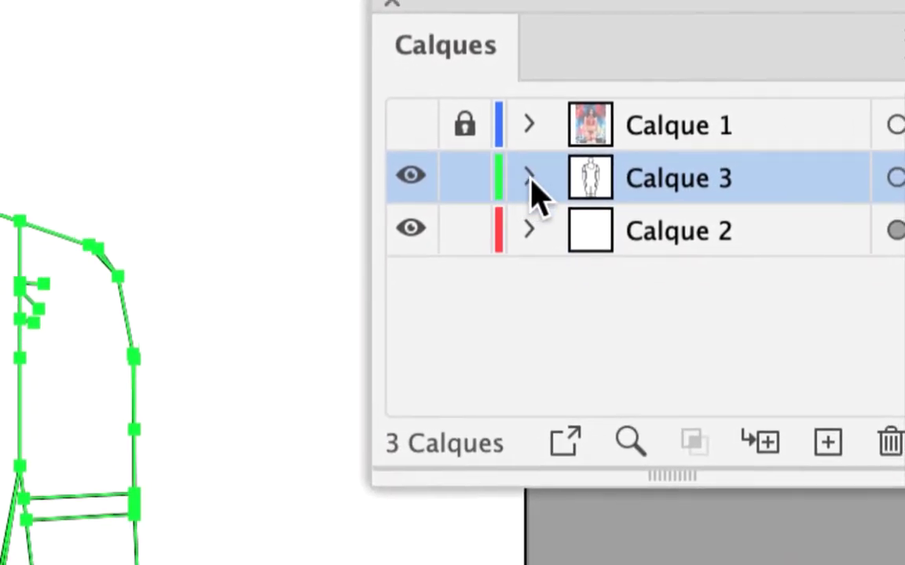
Examine the contents of Calque 3 and its Peinture dynamique group in a widened layers panel, leaving the layer collapsed
click(530, 179)
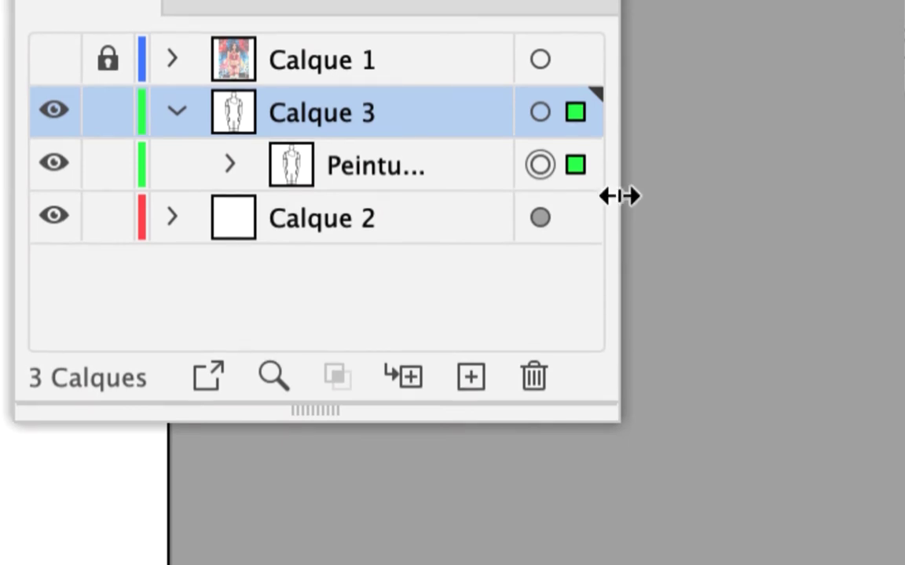
drag(620, 195, 903, 223)
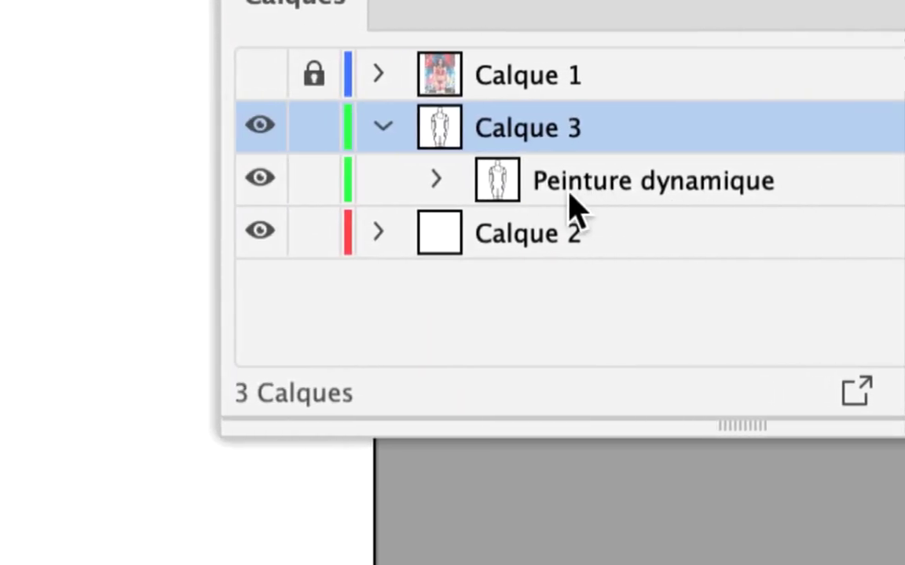
click(187, 179)
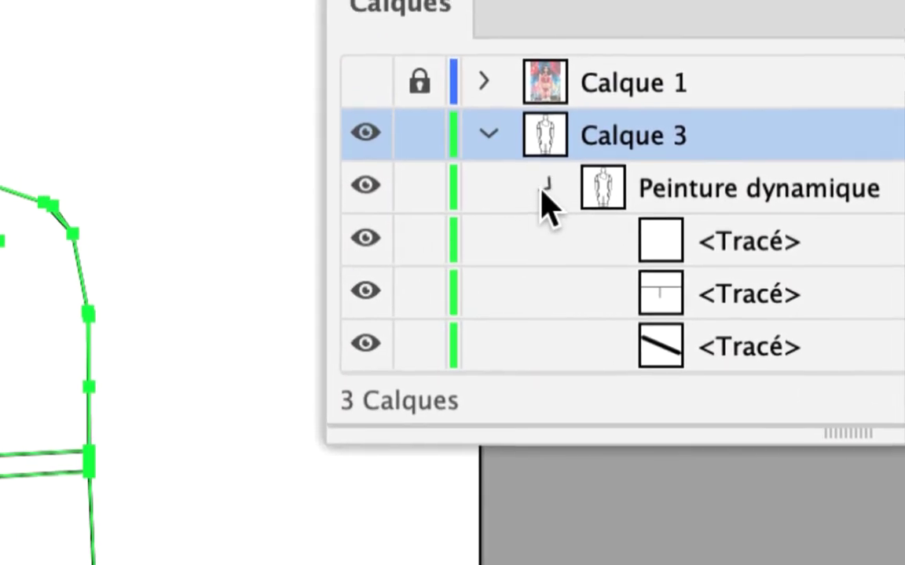
click(547, 186)
click(488, 134)
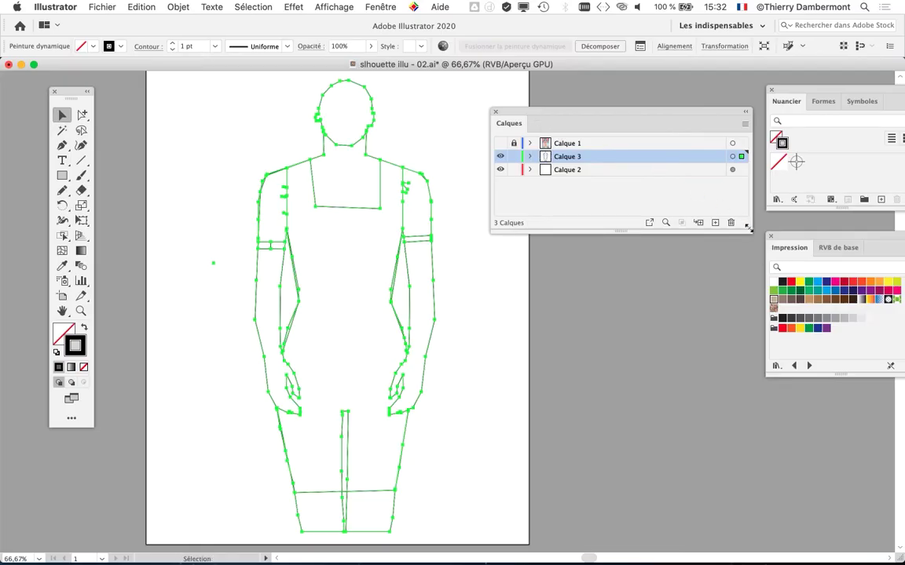
drag(748, 229, 713, 229)
Deselect and reselect the silhouette as a single Live Paint group and list that group under Calque 3 in the layers
click(409, 134)
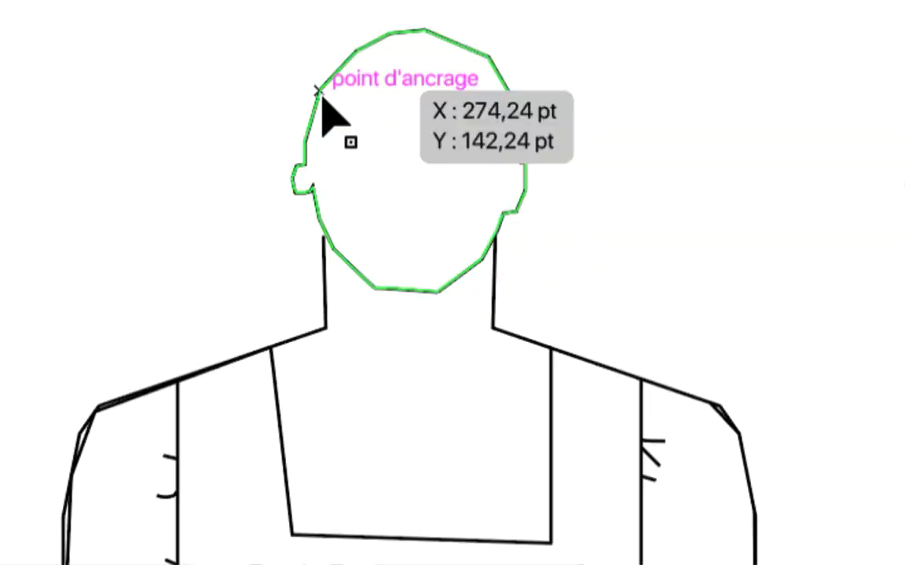
click(318, 92)
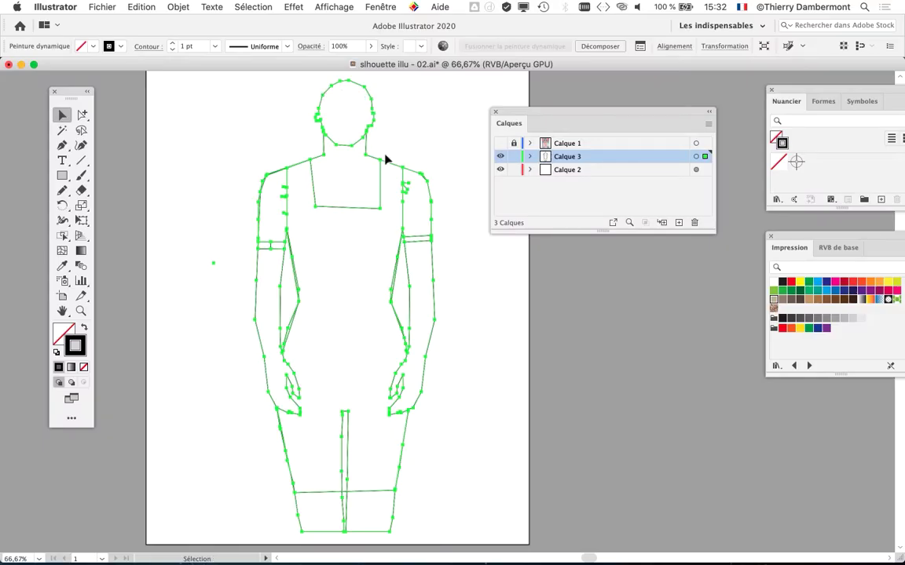
click(530, 157)
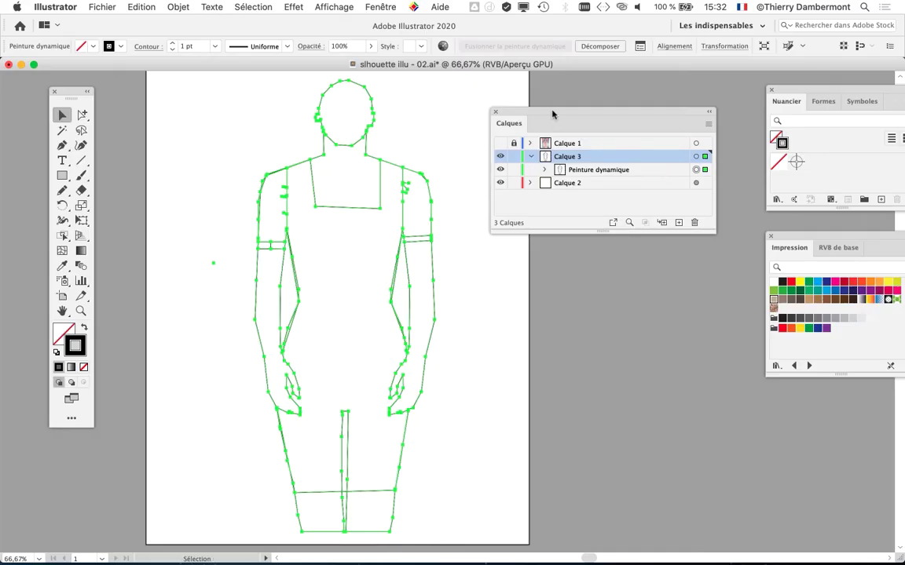
drag(552, 114, 571, 90)
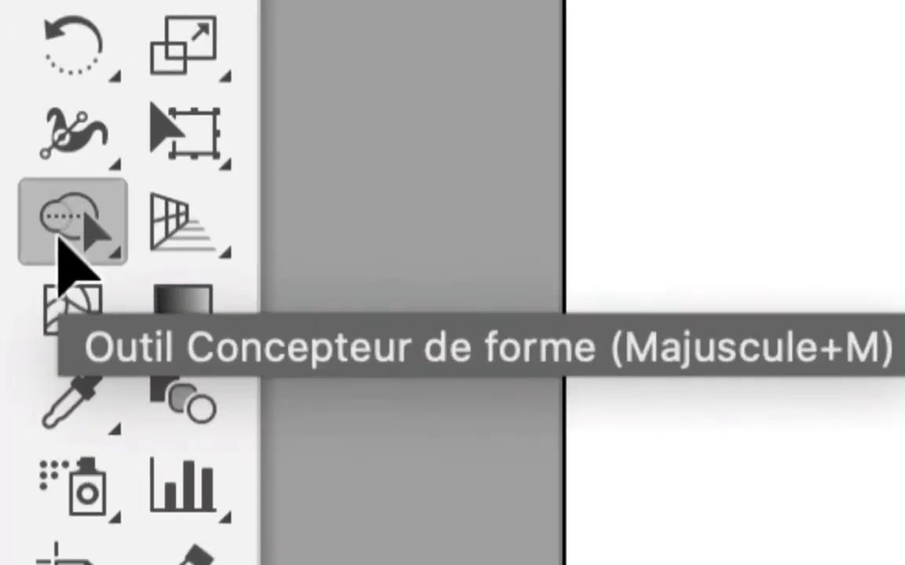
Detach the Shape Builder and Live Paint tools as a floating toolbar beside the figure and activate the Live Paint Selection tool
drag(60, 238, 199, 324)
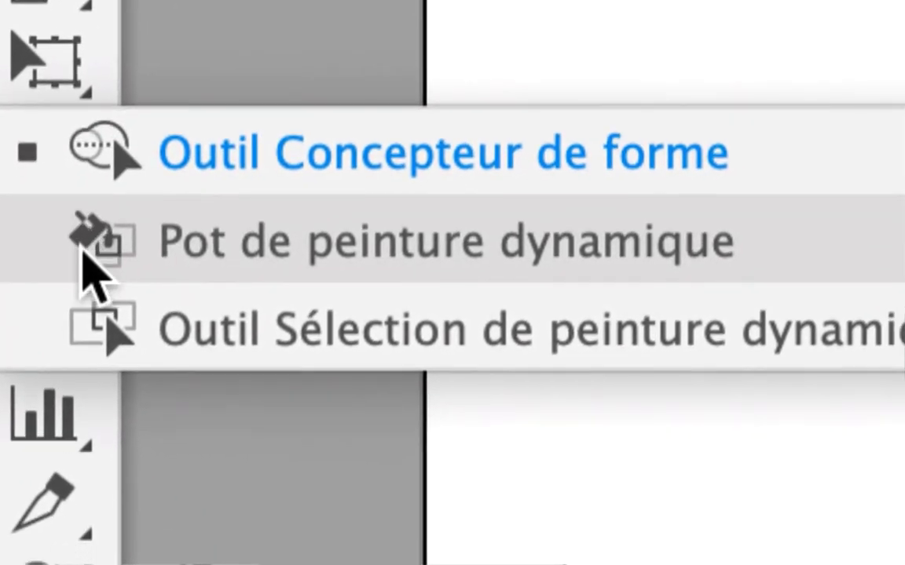
mouse_move(83, 251)
mouse_down()
mouse_move(95, 322)
mouse_move(102, 262)
mouse_move(87, 307)
mouse_move(95, 267)
mouse_move(108, 268)
mouse_move(113, 251)
mouse_move(93, 275)
mouse_move(88, 240)
mouse_move(89, 279)
mouse_move(69, 286)
mouse_move(4, 255)
mouse_move(136, 219)
mouse_move(170, 247)
mouse_move(273, 268)
mouse_move(269, 245)
mouse_up()
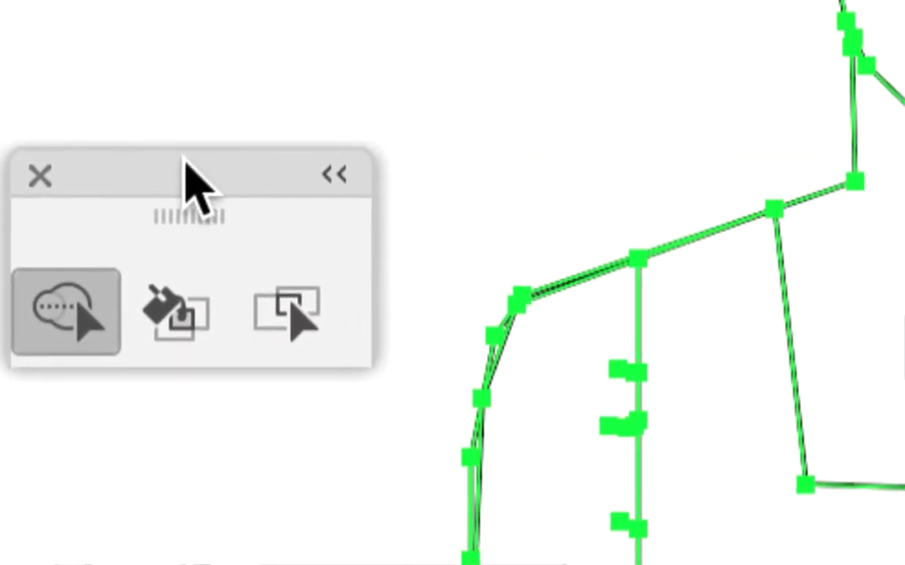
click(277, 208)
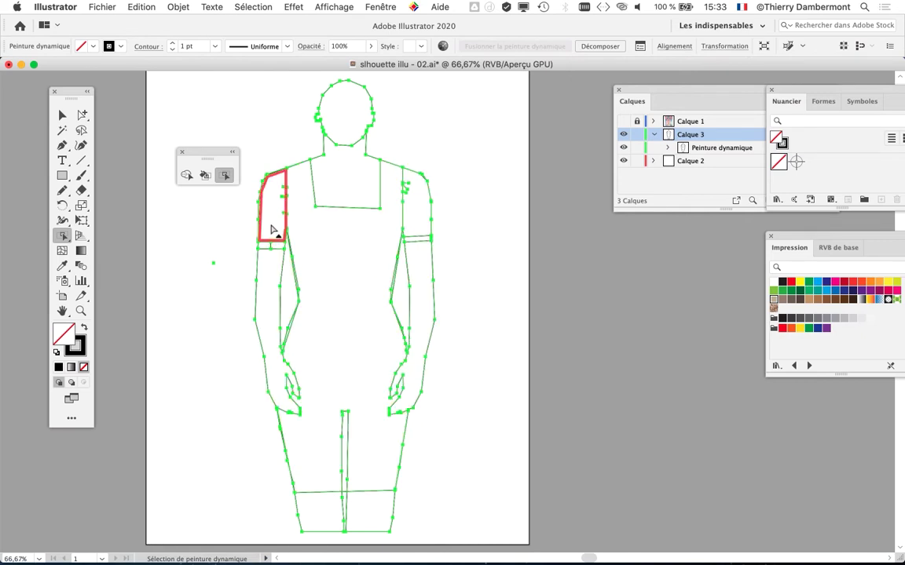
Select all the skin areas of the Live Paint group together: both forearms with hands, the neck and neckline, the head and both legs
click(274, 290)
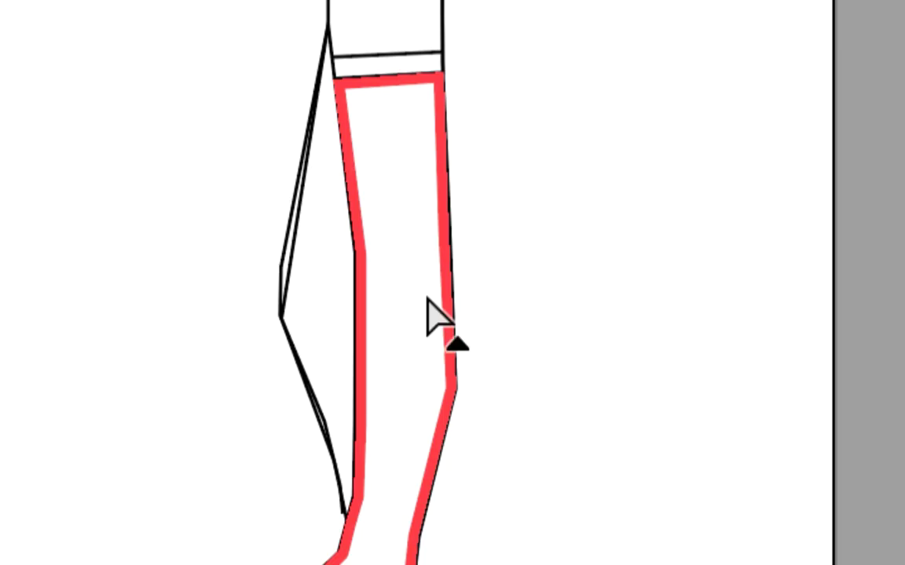
click(427, 298)
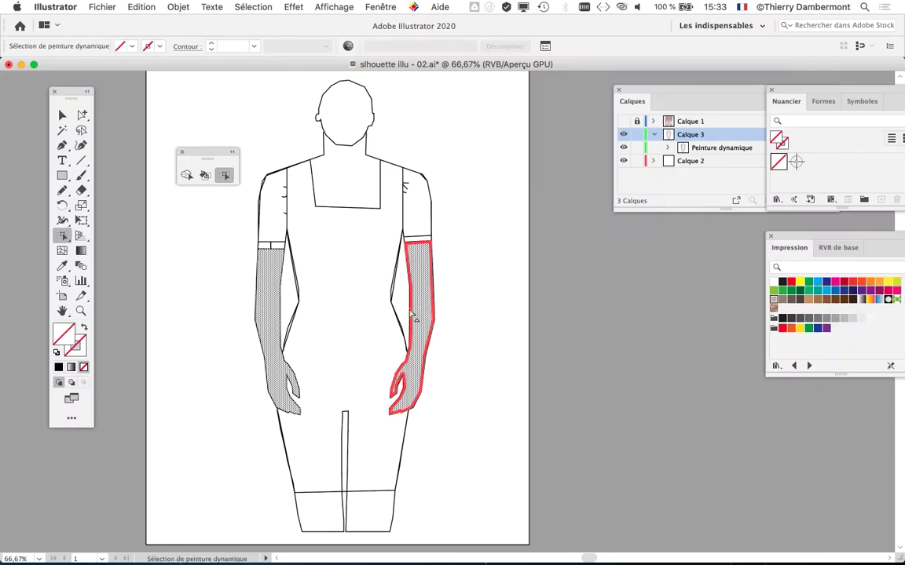
click(343, 195)
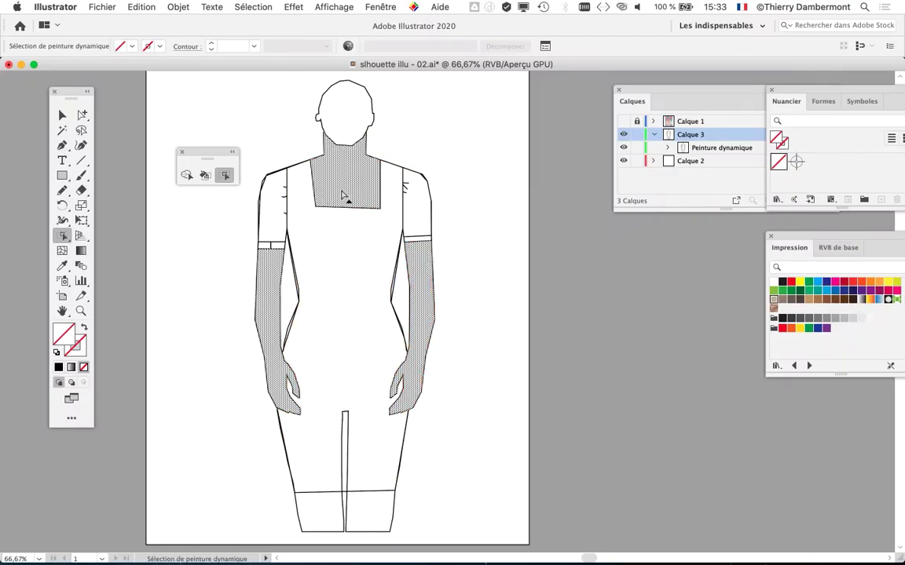
shift+click(351, 141)
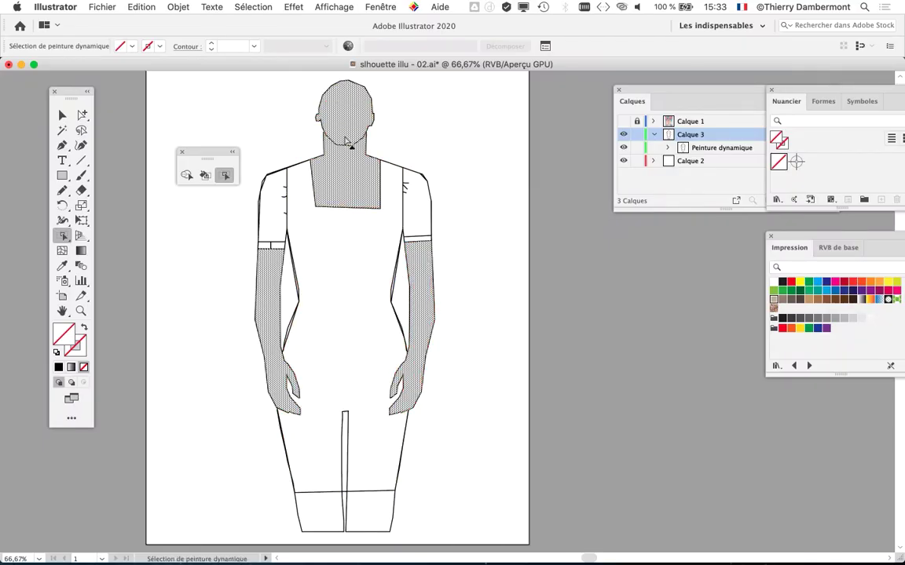
shift+click(374, 518)
shift+click(326, 521)
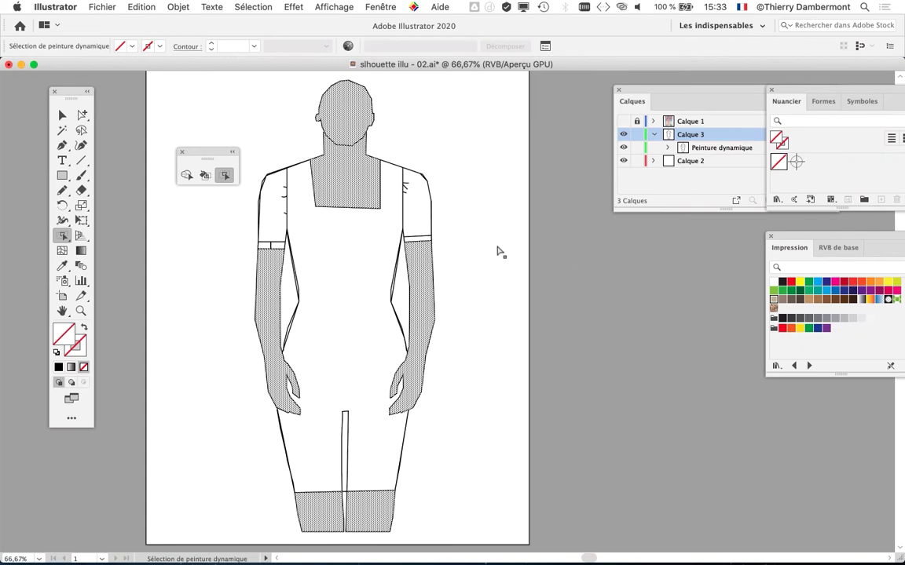
shift+click(390, 522)
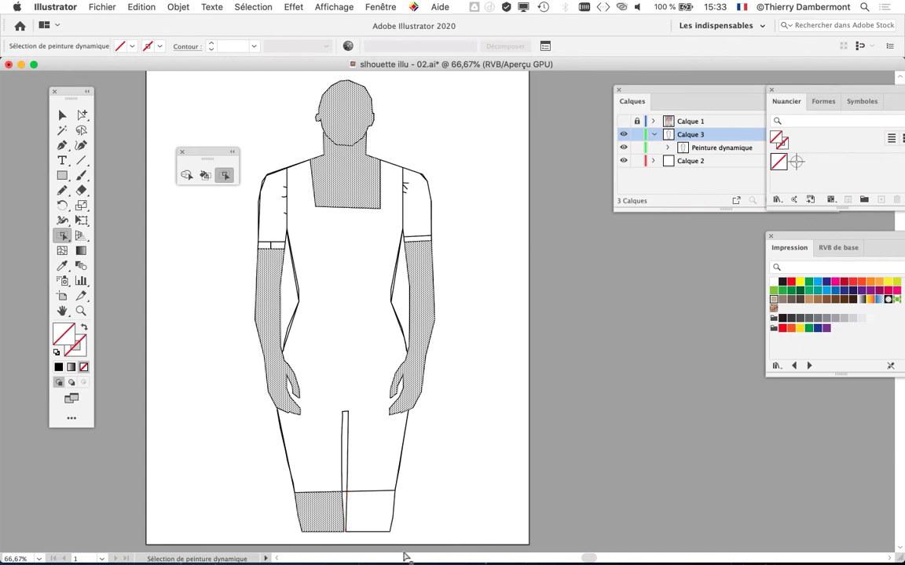
shift+click(380, 519)
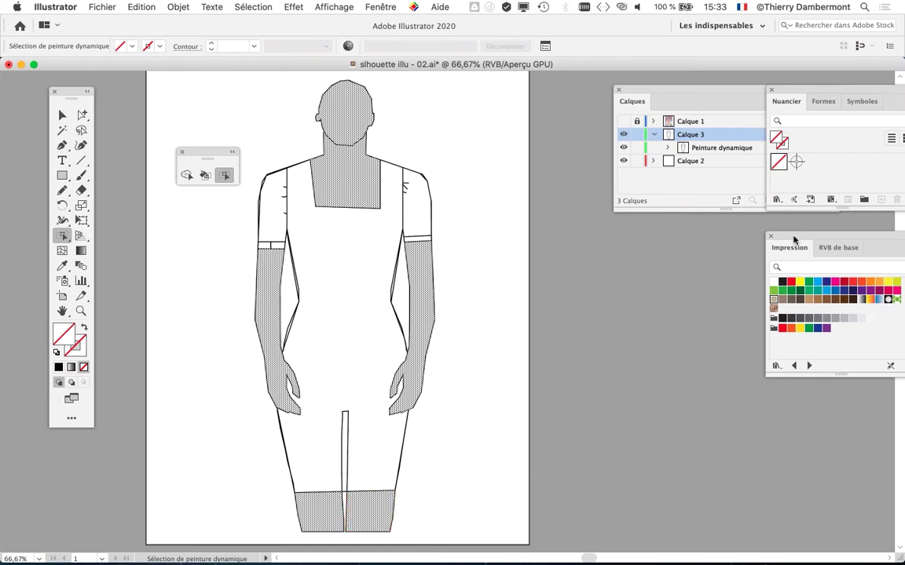
Arrange the Impression swatches and toolbars around the figure and fill the selected skin areas with the beige C=25 M=25 J=40 N=0
drag(794, 240, 490, 133)
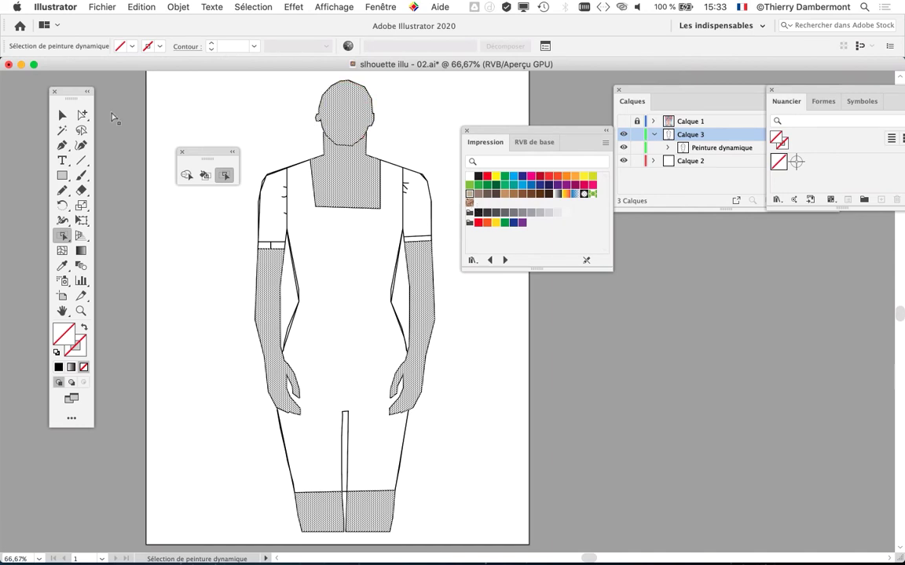
drag(197, 149, 671, 383)
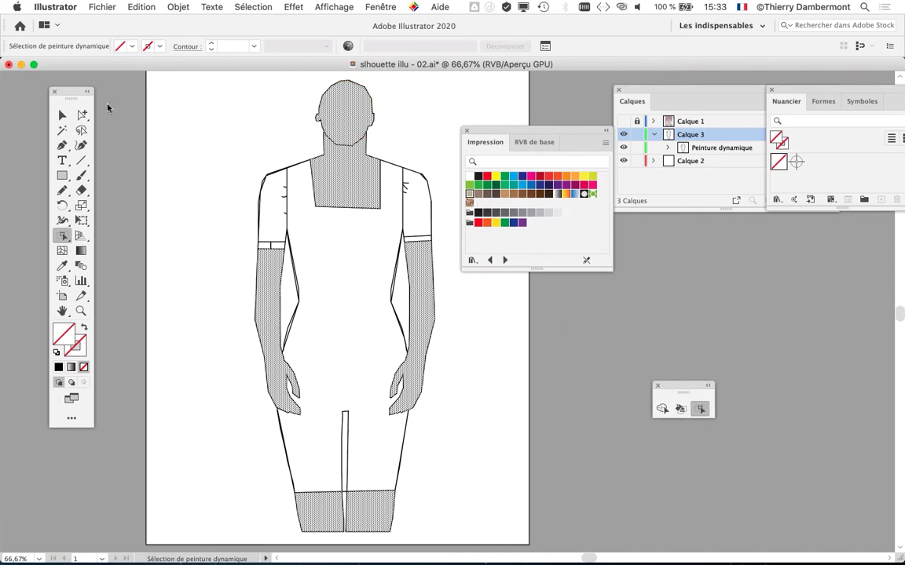
drag(71, 93, 176, 93)
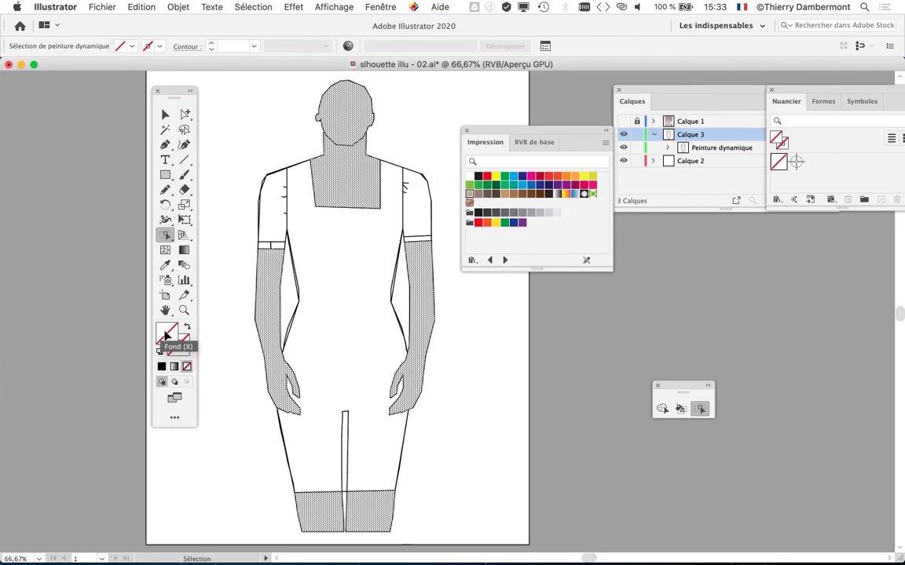
click(180, 347)
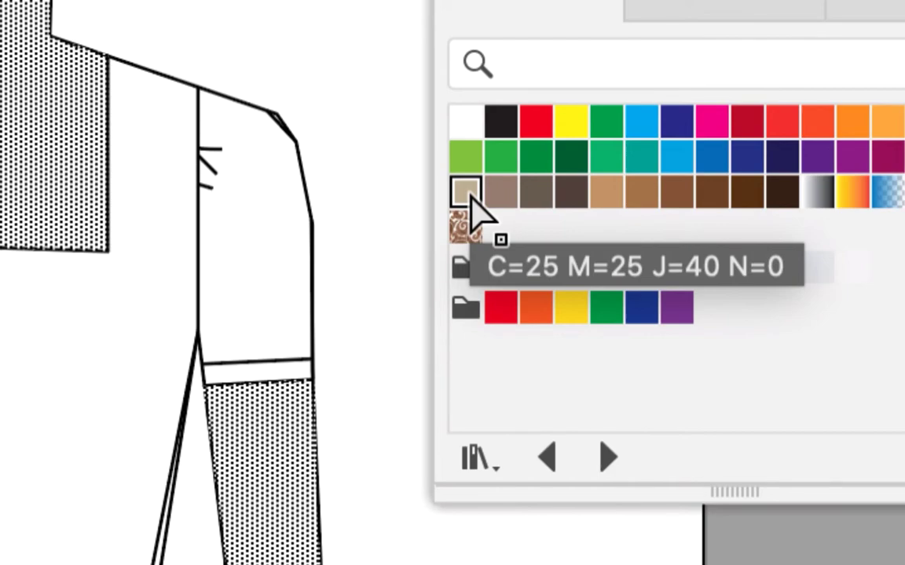
click(468, 194)
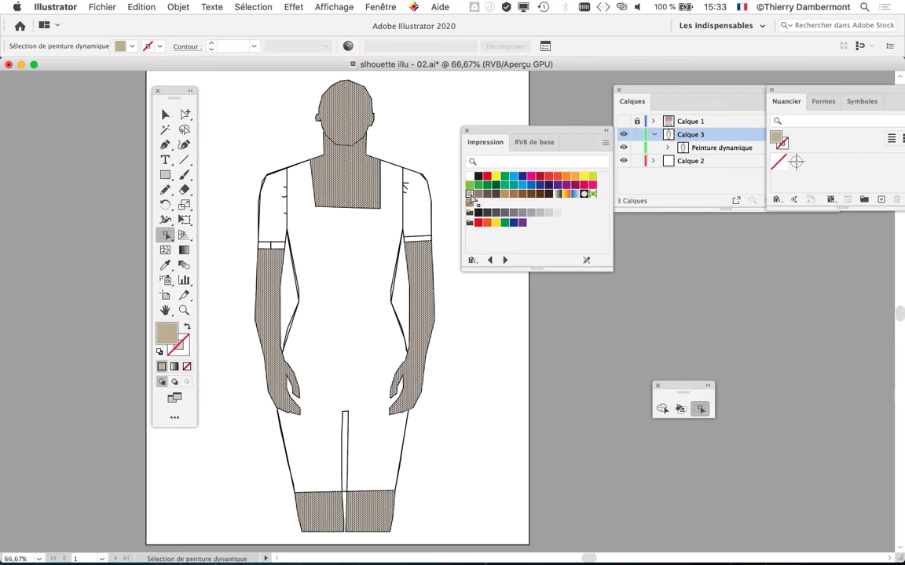
Fill the main body of the garment with light green and both sleeves with a darker green
drag(477, 144, 545, 118)
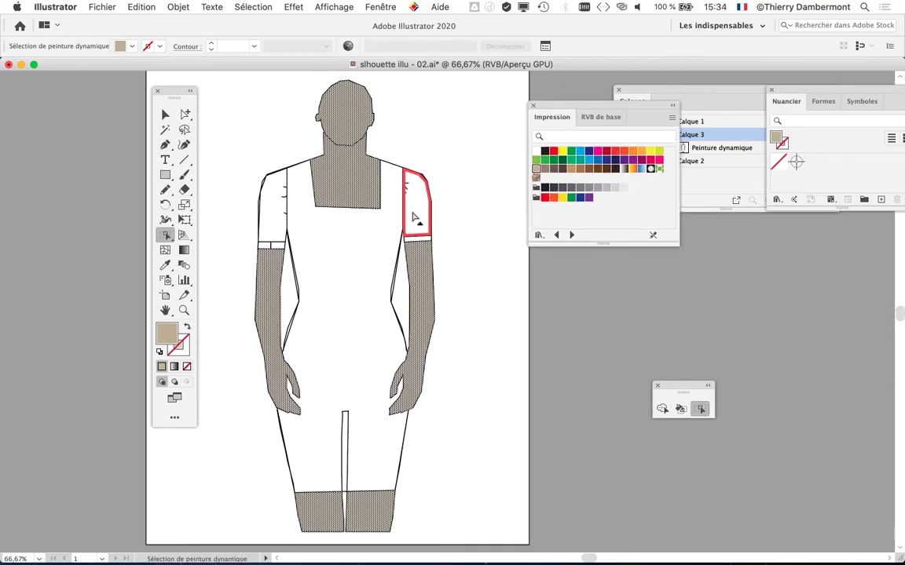
click(385, 233)
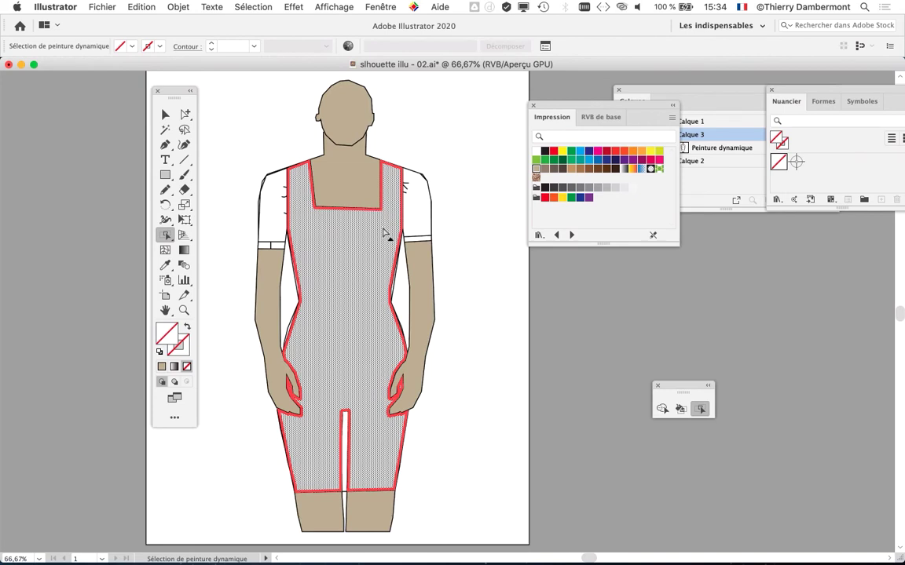
click(536, 160)
click(425, 217)
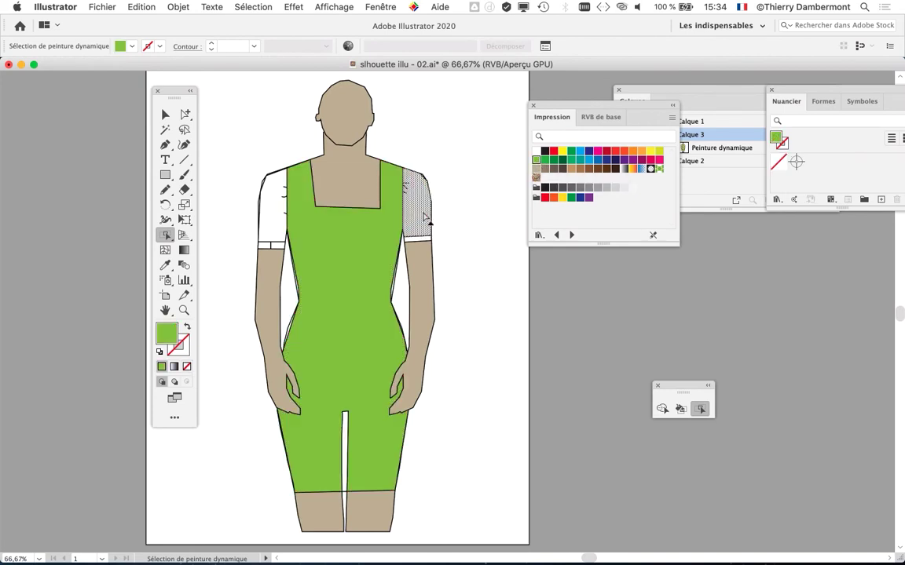
shift+click(273, 211)
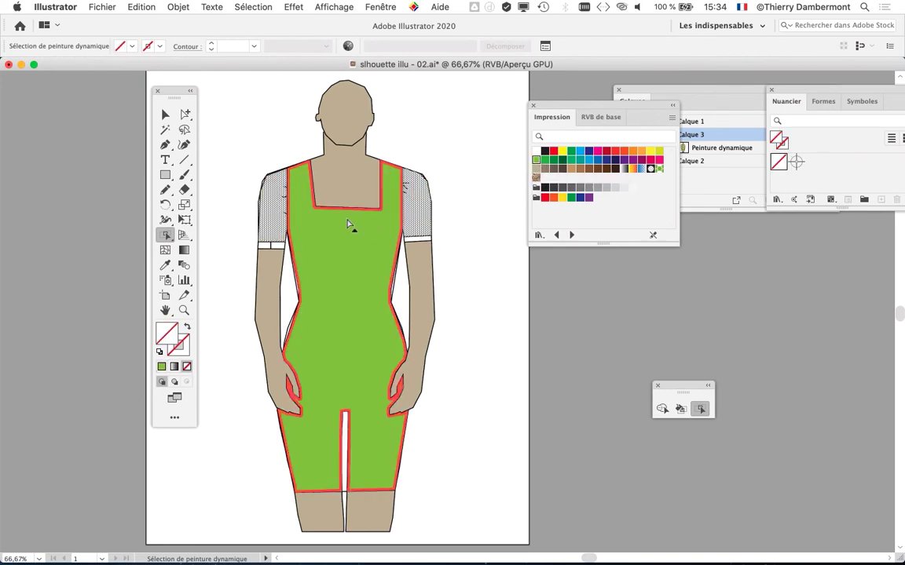
click(572, 151)
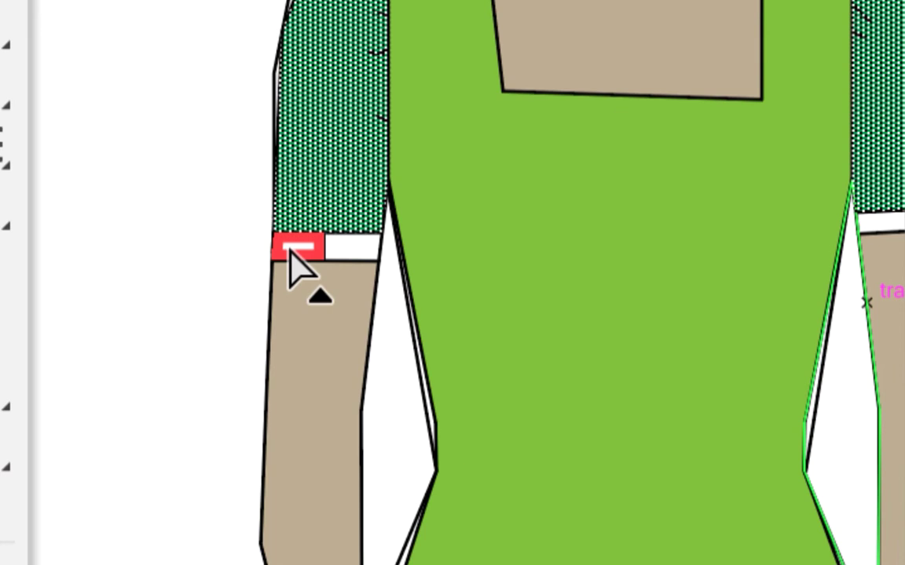
Fill both sections of one sleeve's cuff and the cuff of the other sleeve with light grey
click(295, 250)
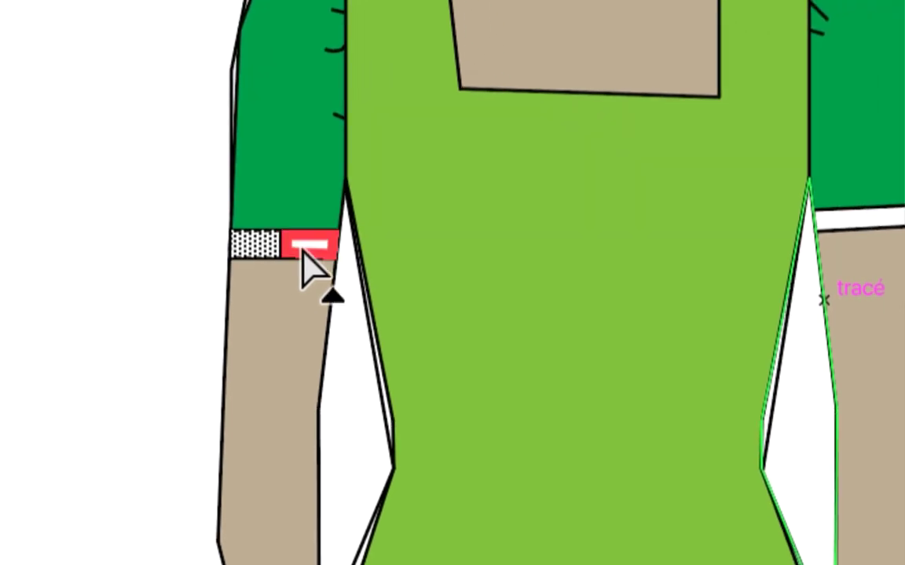
click(339, 250)
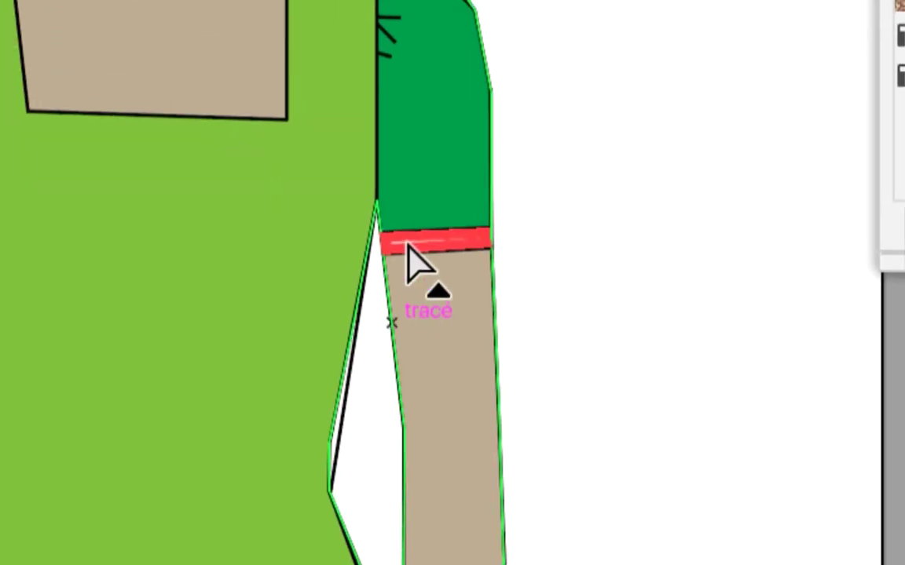
click(475, 205)
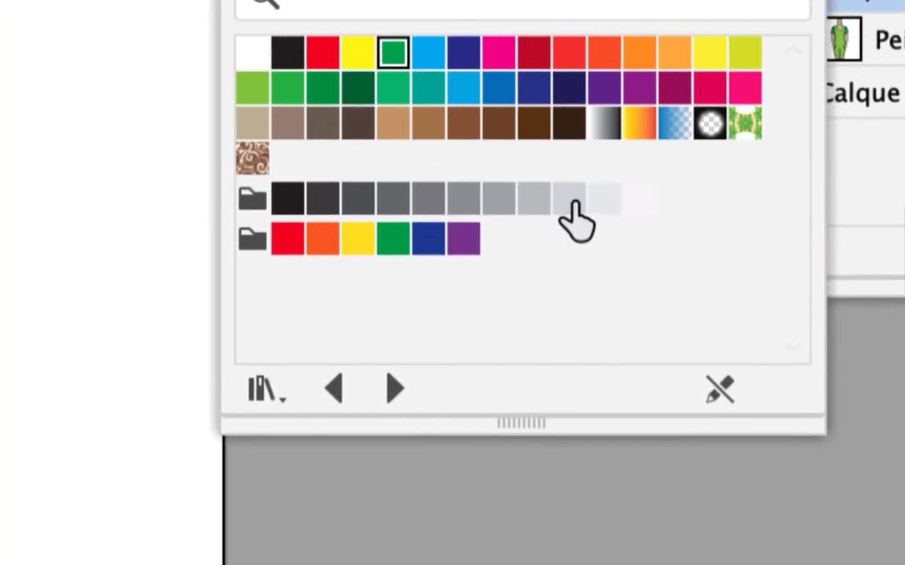
click(897, 7)
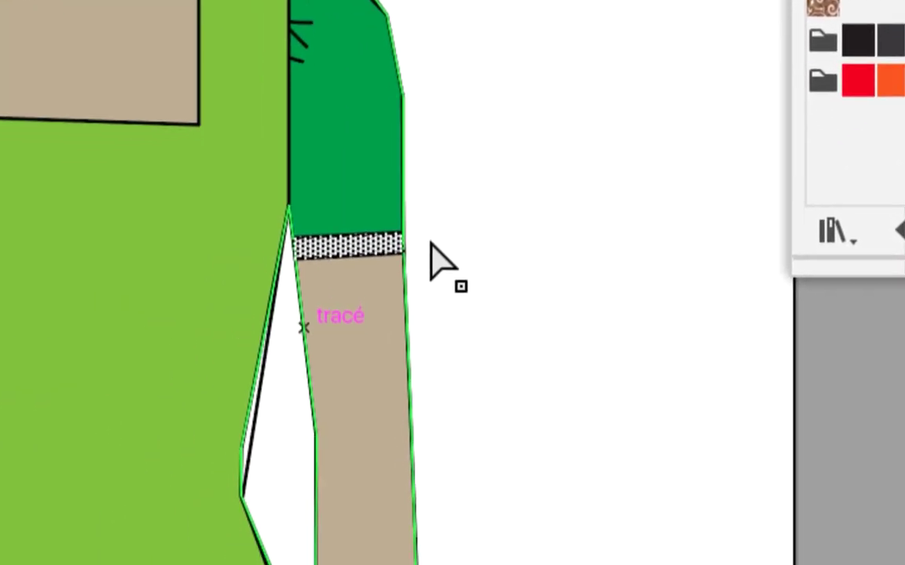
Deselect the cuff areas and move the main toolbar and the Impression swatches off the artboard
click(431, 245)
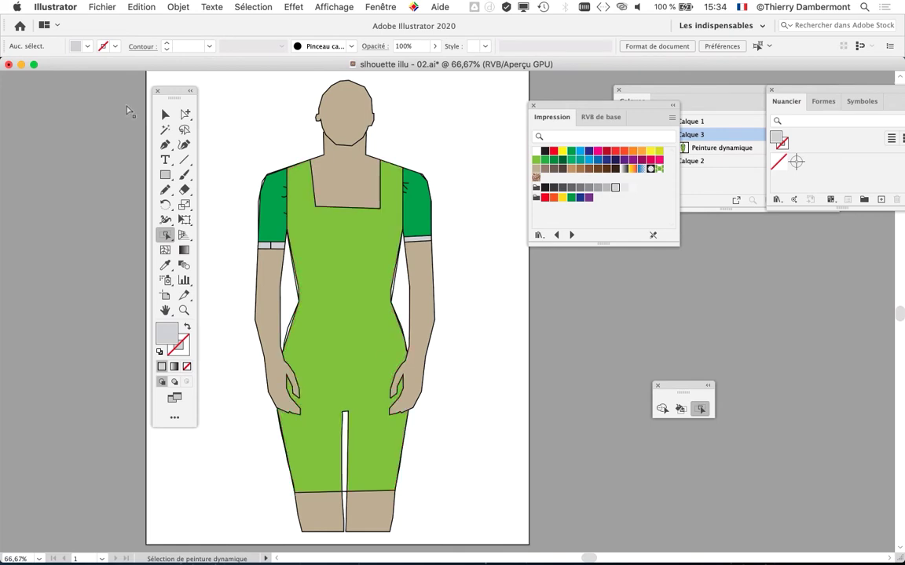
drag(171, 93, 96, 88)
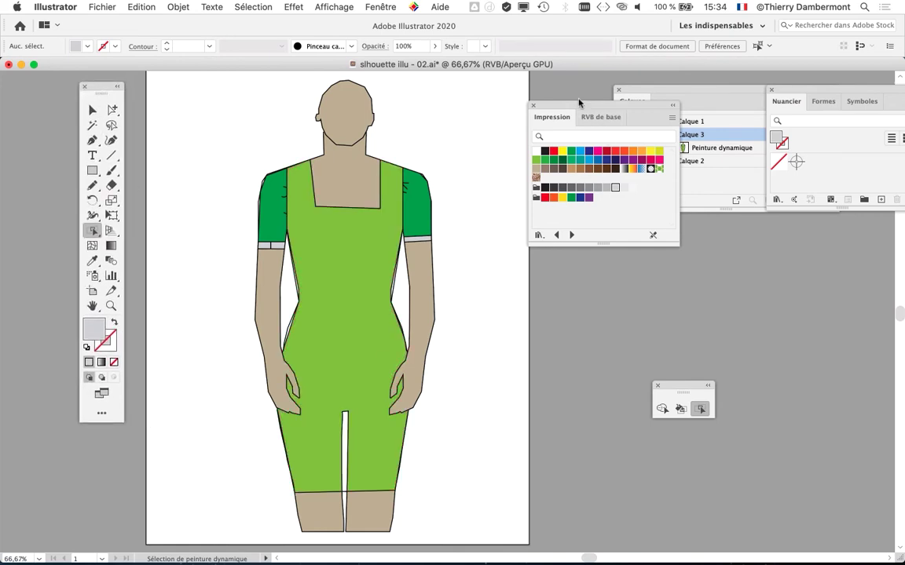
drag(582, 107, 793, 256)
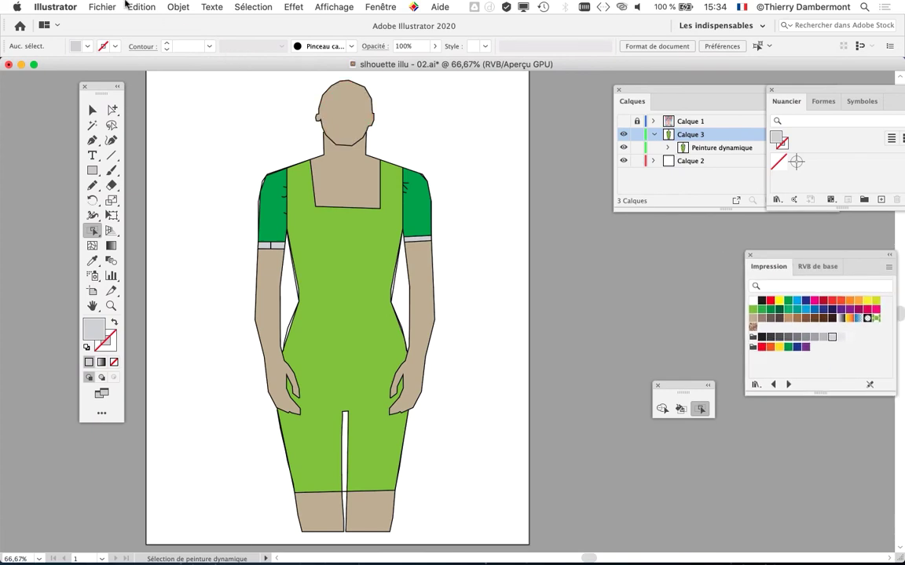
Save the coloured document as a new Illustrator file named "slhouette illu - 03v.ai" with the default Illustrator options
click(112, 7)
click(169, 115)
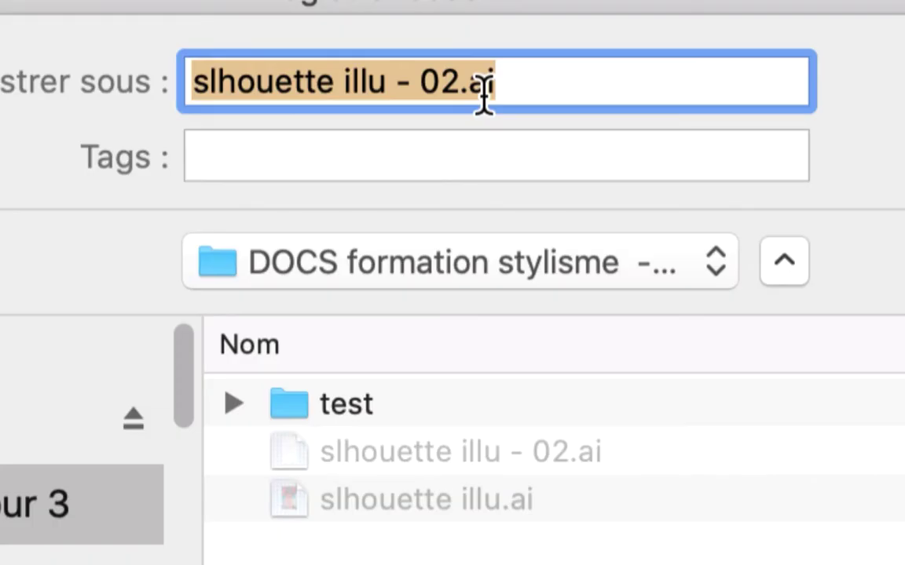
click(442, 81)
key(shift+Right)
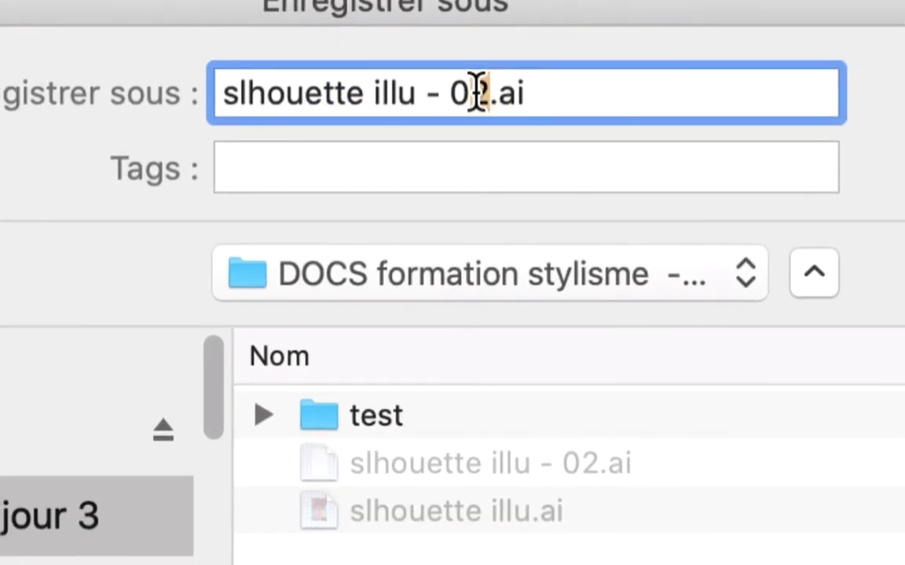
text(3v)
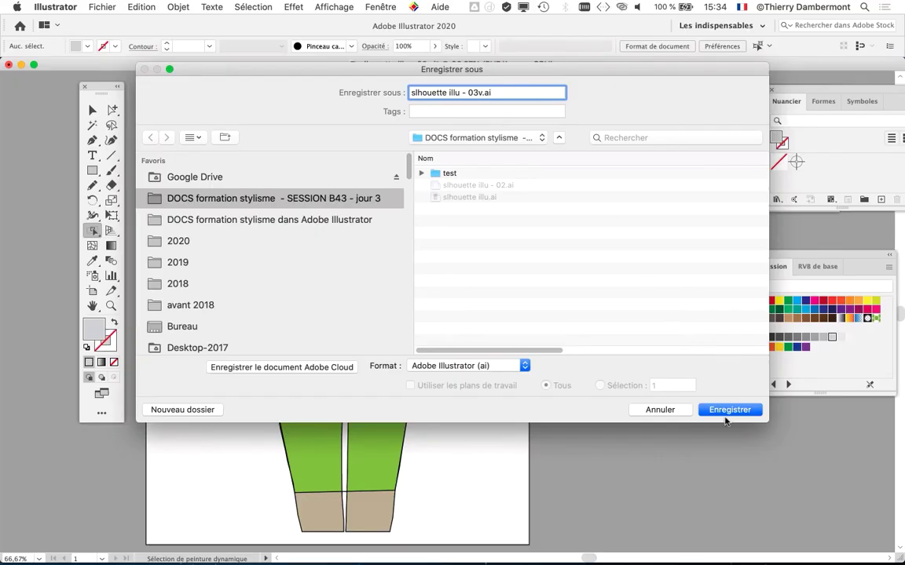
click(727, 414)
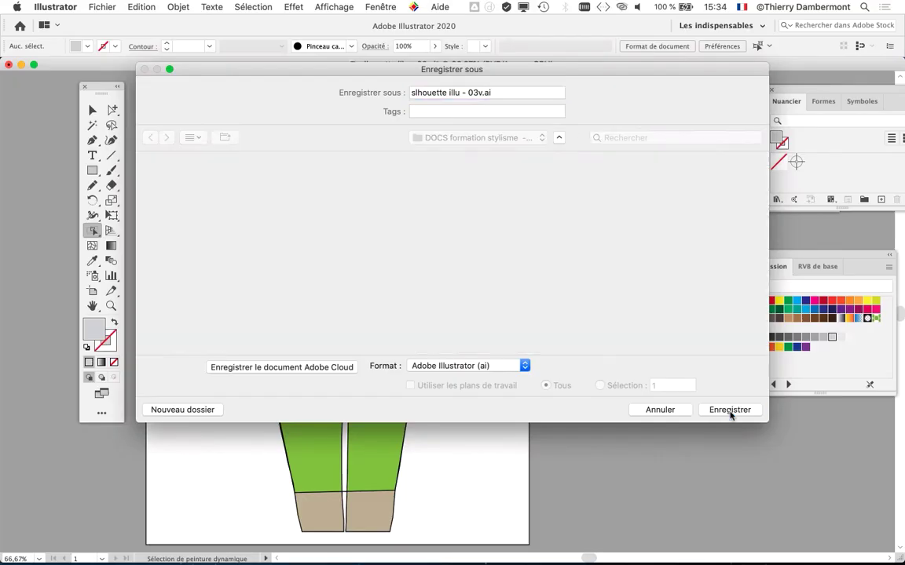
click(589, 413)
Save a further version of the document as "slhouette illu - 04v.ai" in the same folder
click(102, 7)
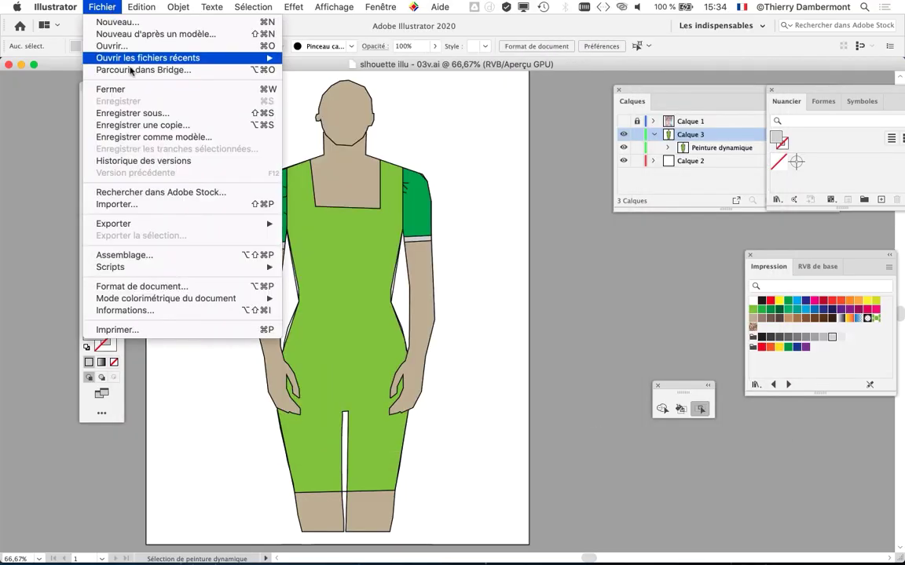
click(143, 114)
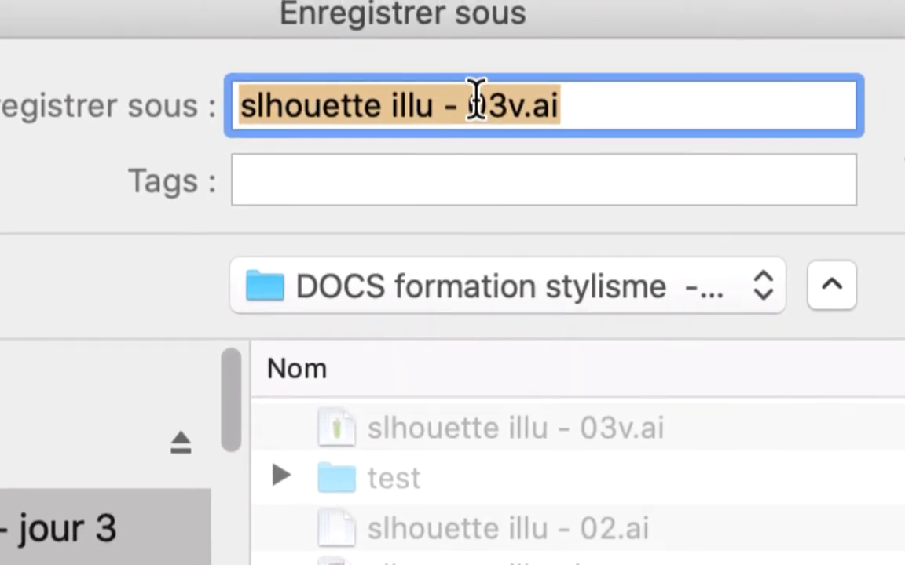
click(468, 93)
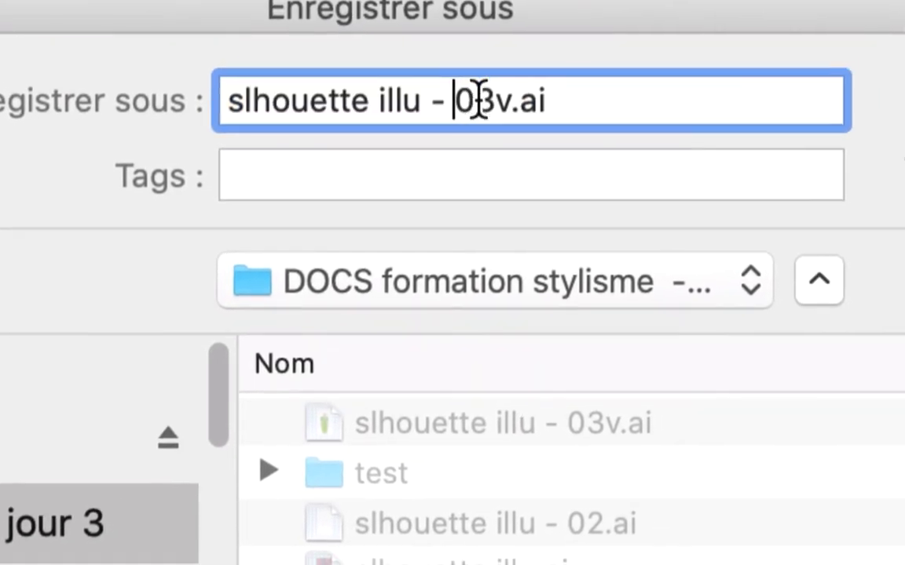
drag(479, 102, 493, 104)
text(4)
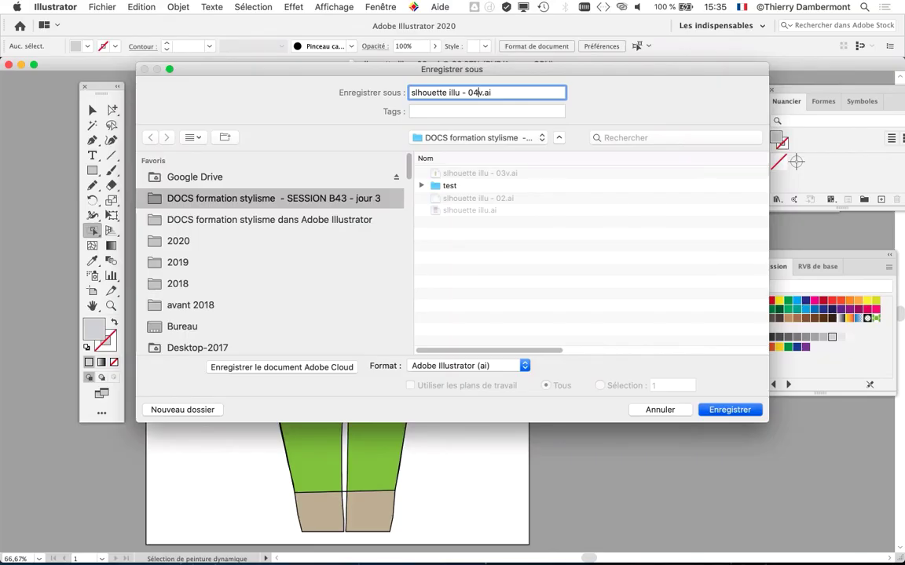
key(Return)
key(Return)
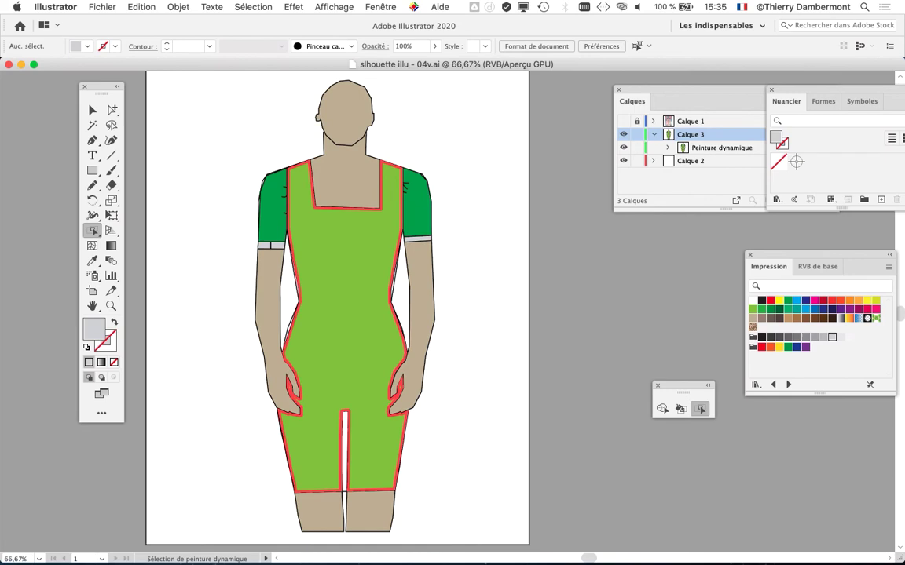
Move the main toolbar further away from the figure to free space around the artboard
drag(102, 88, 75, 84)
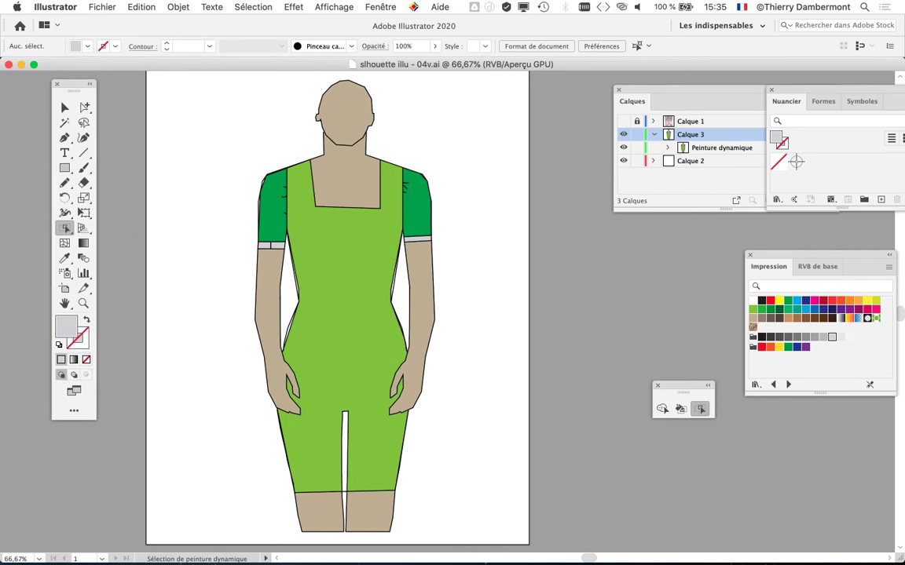
drag(353, 315, 310, 314)
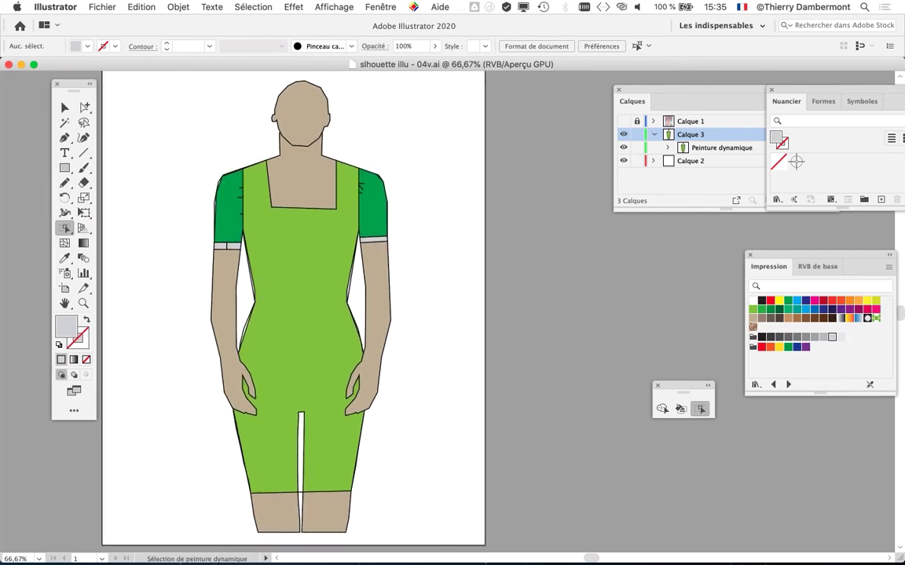
Select the complete Live Paint group of Calque 3 and expand it into ordinary grouped paths
drag(631, 101, 441, 107)
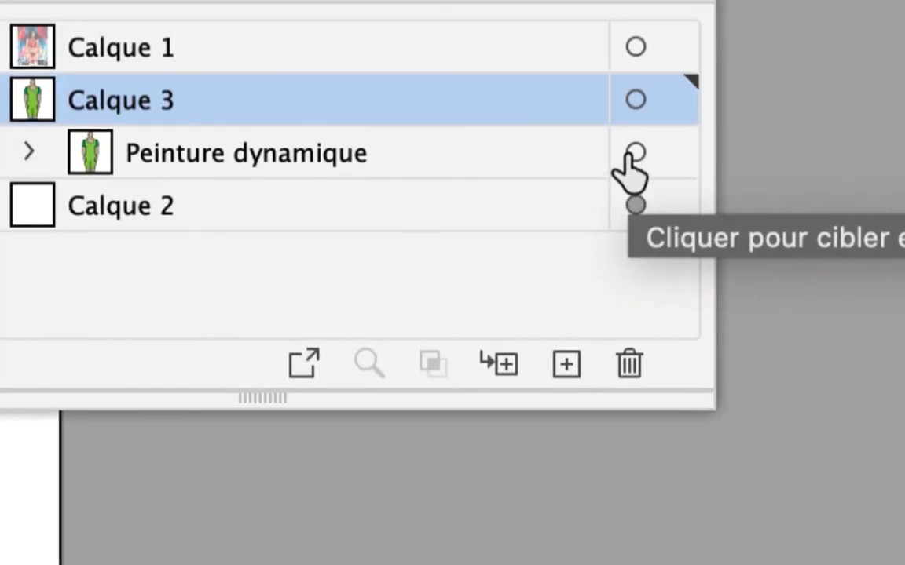
click(628, 153)
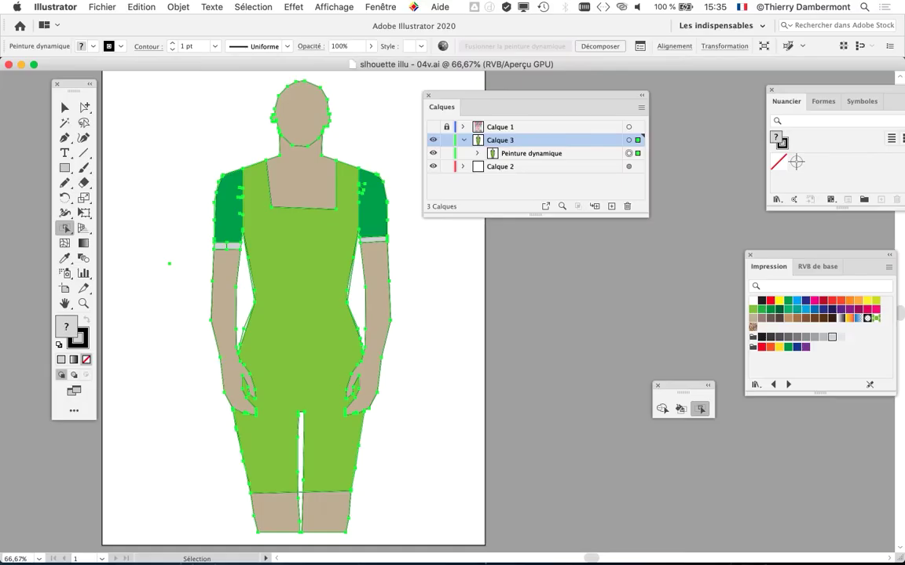
key(v)
key(super+shift+a)
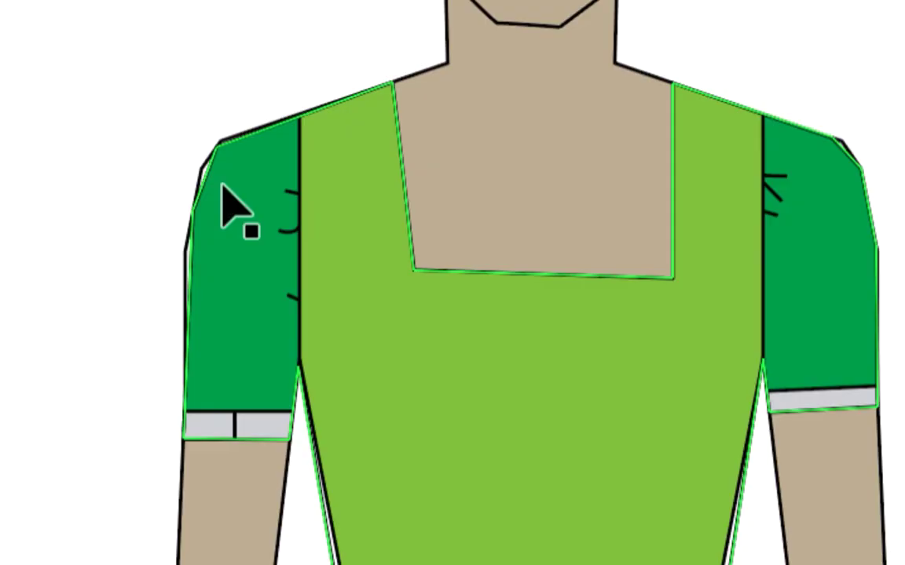
click(225, 187)
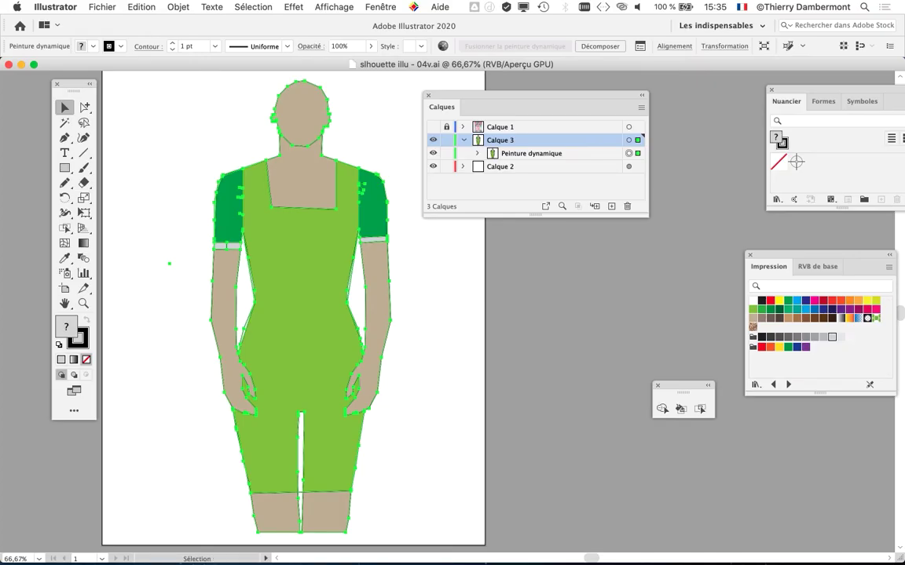
drag(502, 95, 612, 93)
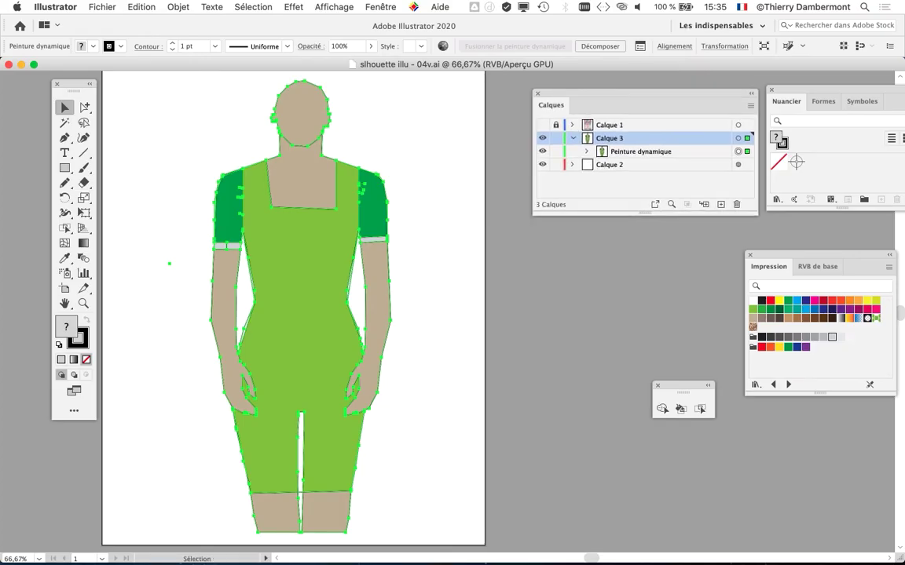
click(174, 6)
mouse_move(240, 361)
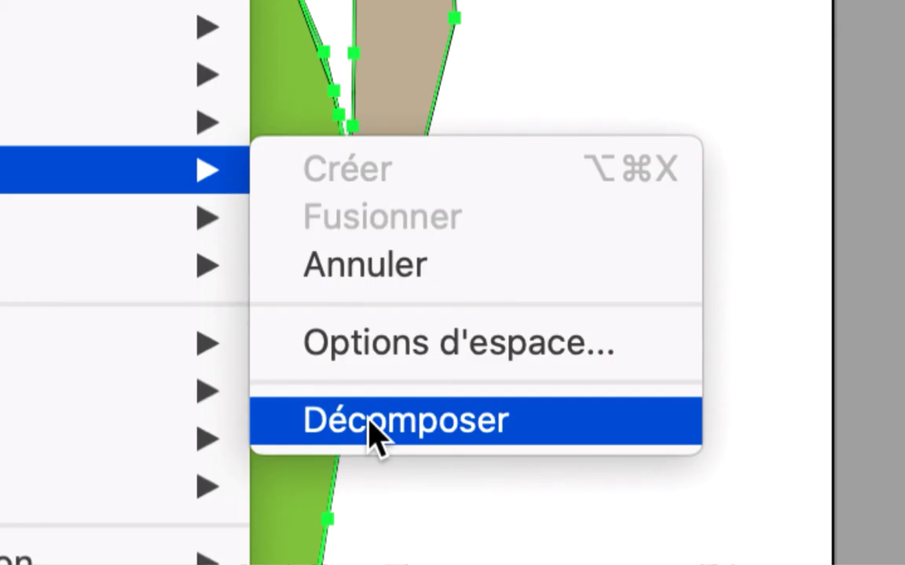
click(375, 435)
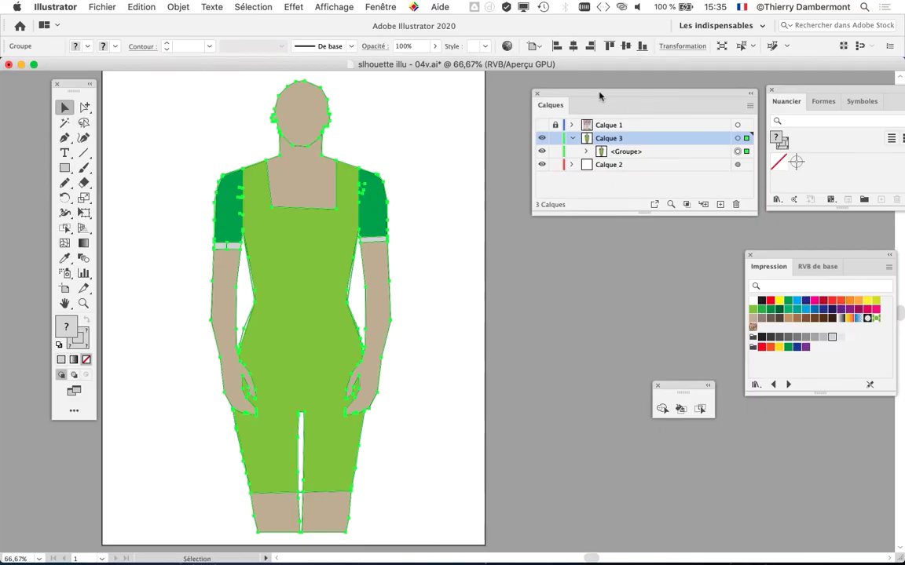
Widen the Layers panel beside the figure and unfold the expanded group in Calque 3 to list its two subgroups
drag(599, 97, 478, 111)
drag(633, 228, 572, 227)
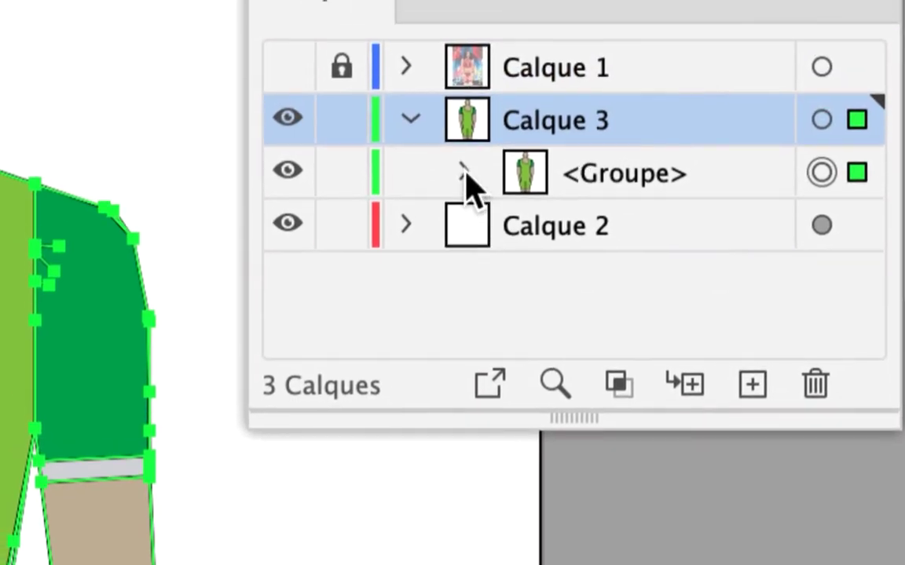
click(466, 165)
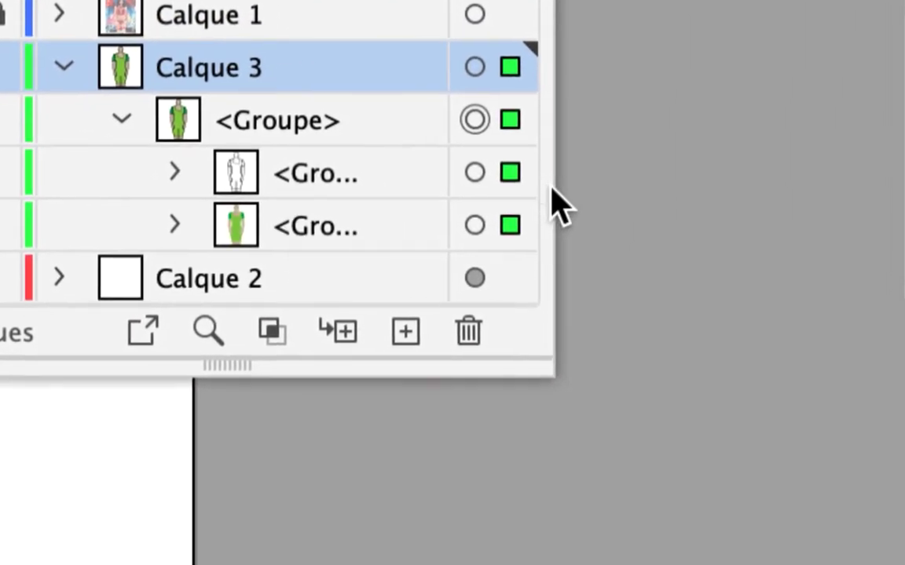
drag(550, 190, 860, 206)
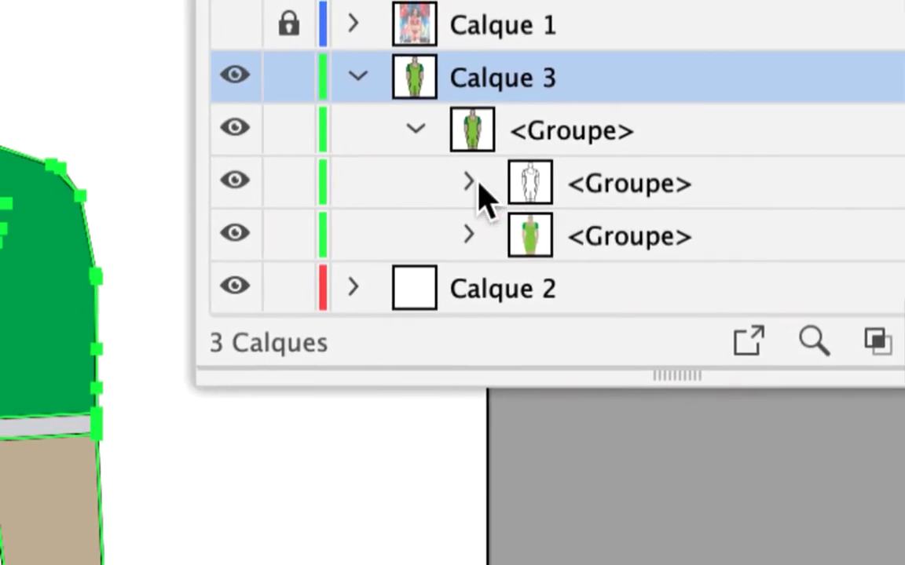
click(476, 185)
click(478, 184)
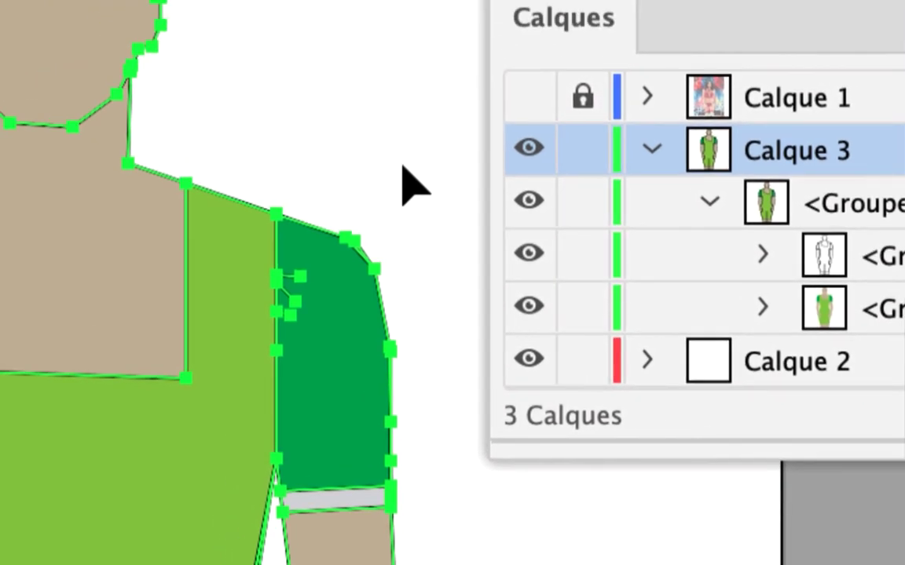
Deselect the artwork and toggle the visibility of the outline subgroup and the colour-fill subgroup to examine each one separately
click(375, 153)
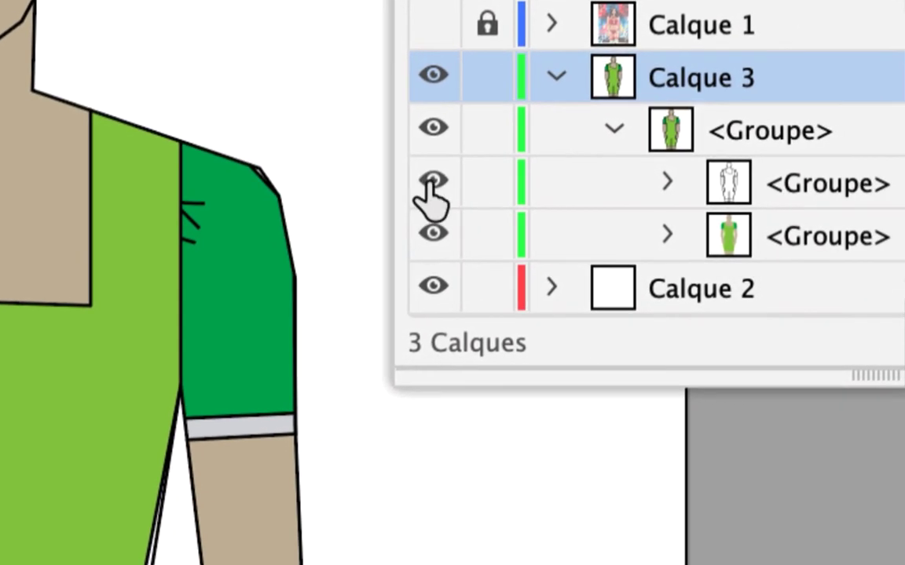
click(481, 224)
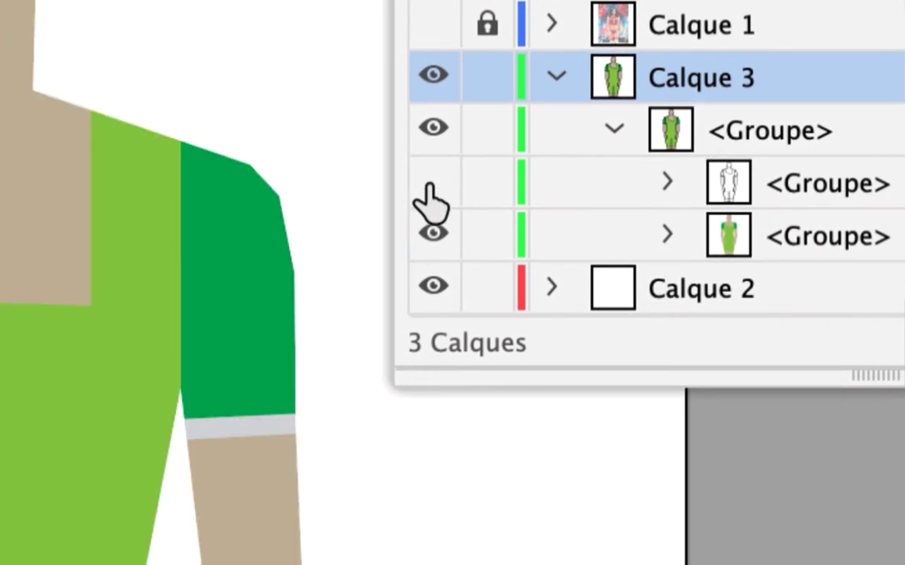
click(432, 182)
click(431, 182)
click(431, 182)
click(432, 188)
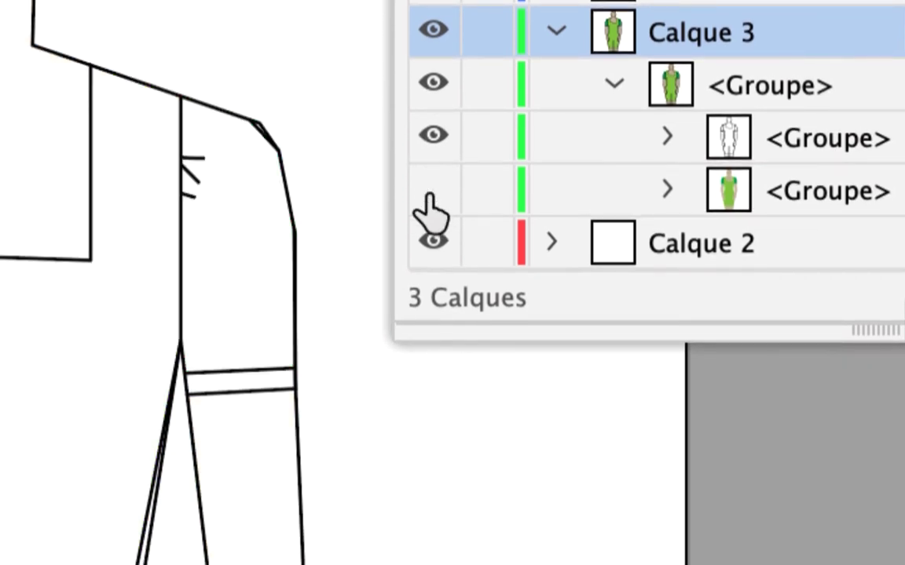
click(430, 190)
click(431, 190)
click(430, 190)
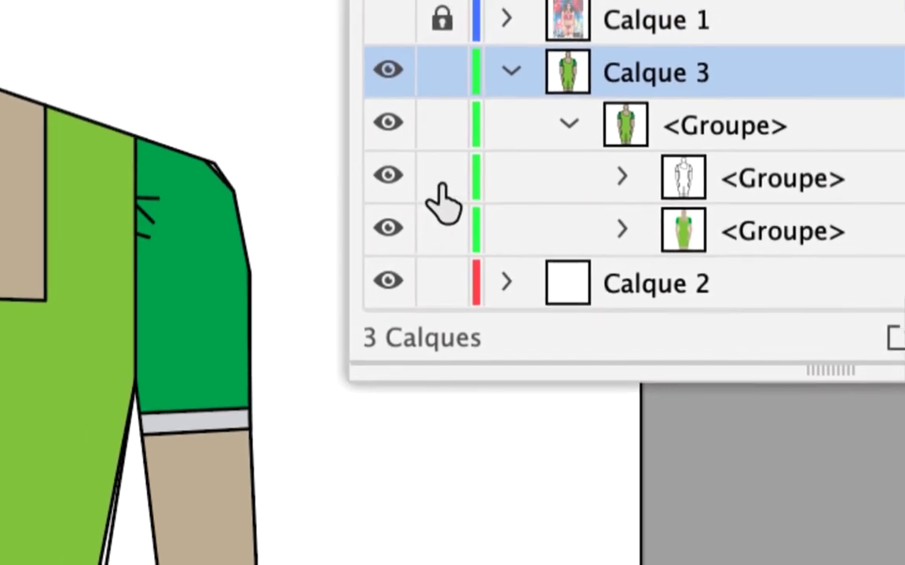
Lock the outline subgroup in Calque 3, resize the Layers panel clear of the figure, and test selecting the colour fills
click(485, 138)
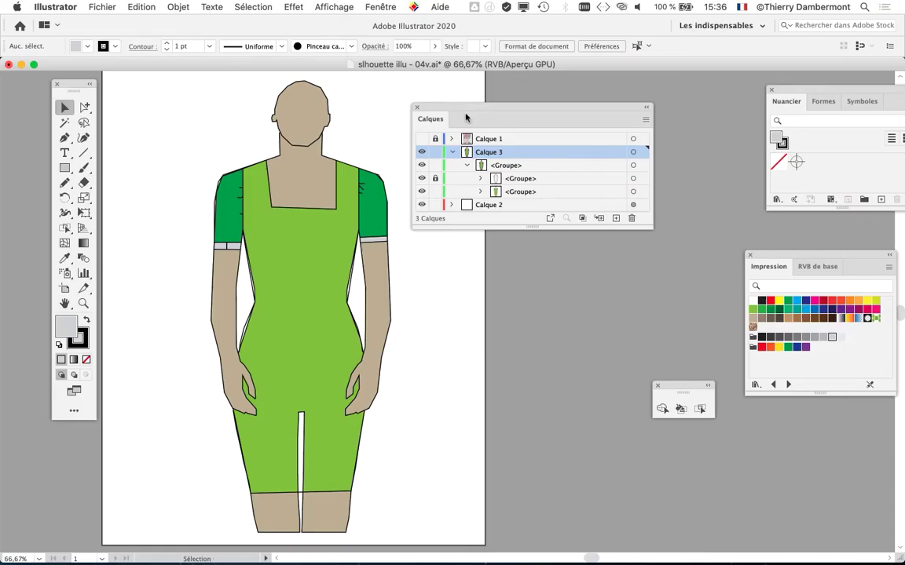
drag(466, 117, 542, 104)
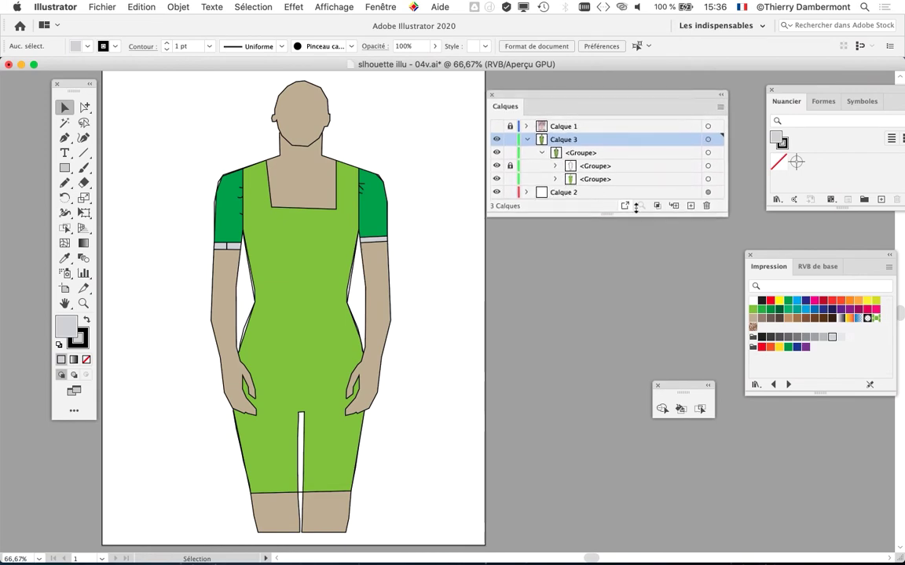
drag(725, 213, 667, 233)
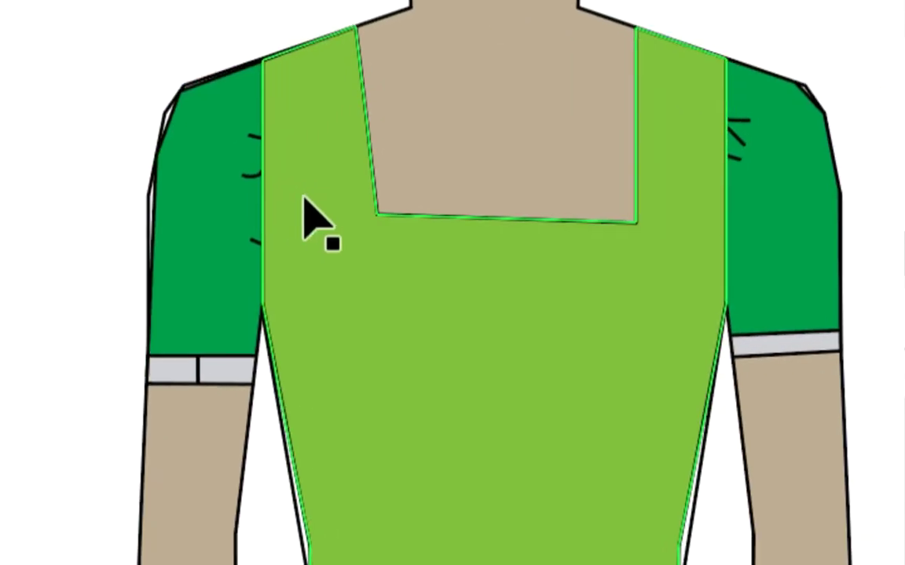
click(305, 198)
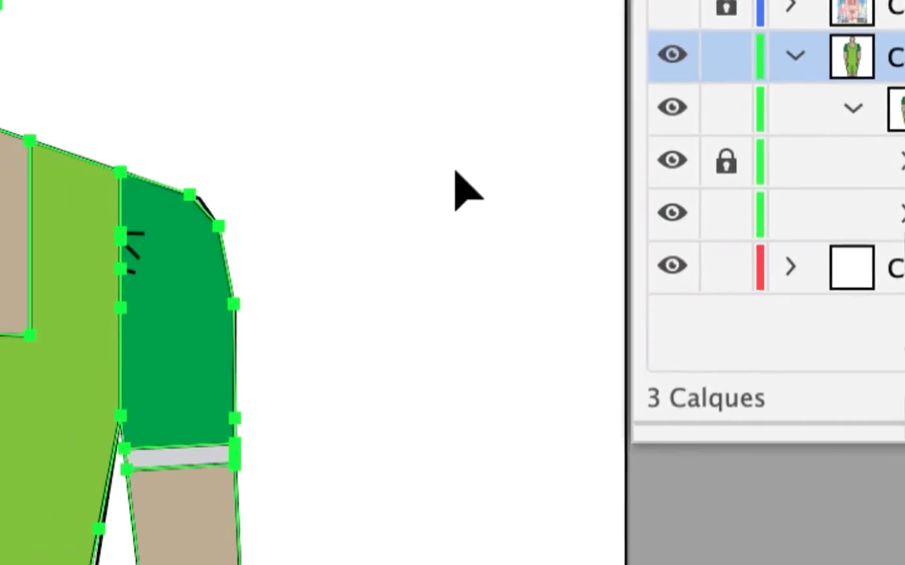
click(428, 186)
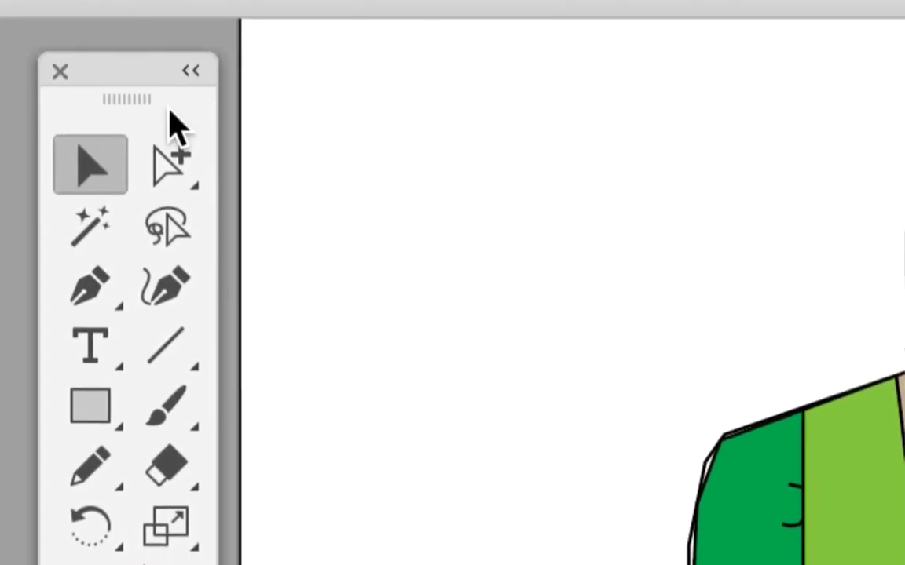
Select only the garment's body with the Group Selection tool, try the brown swirl pattern on it, and fill it with the Orange, Jaune gradient
click(173, 166)
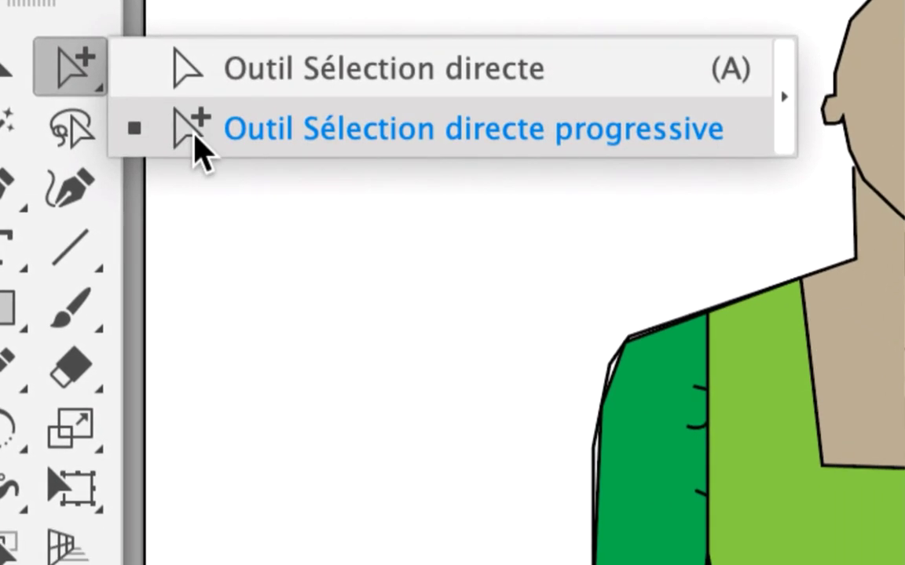
click(279, 179)
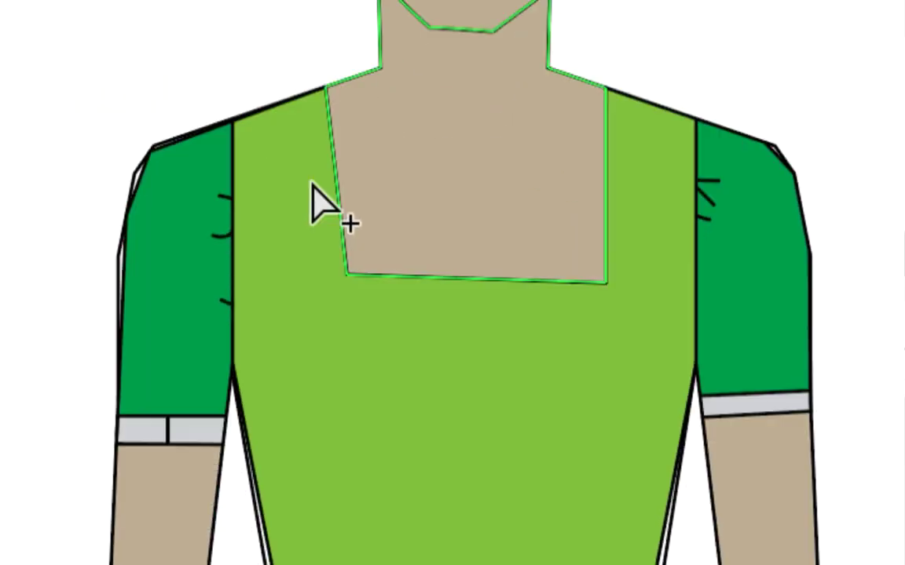
click(312, 185)
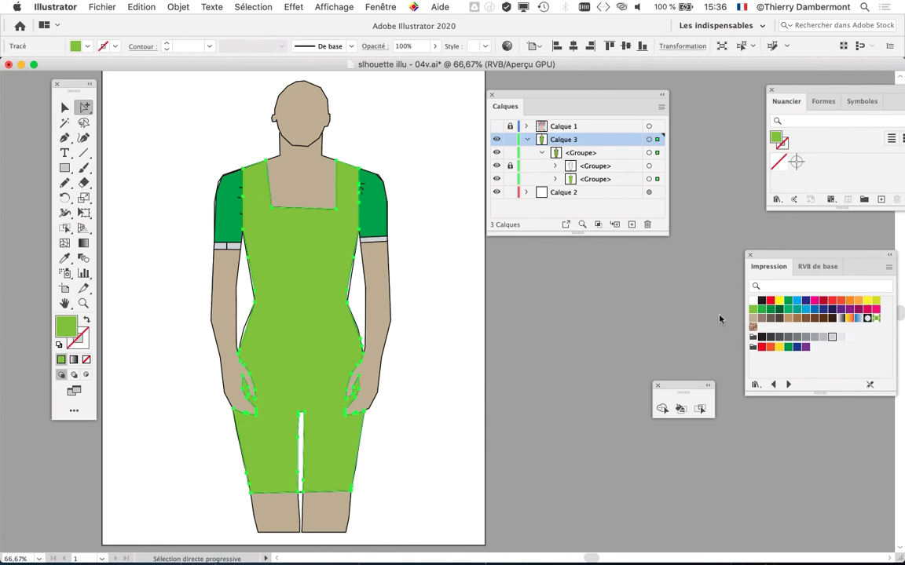
click(752, 327)
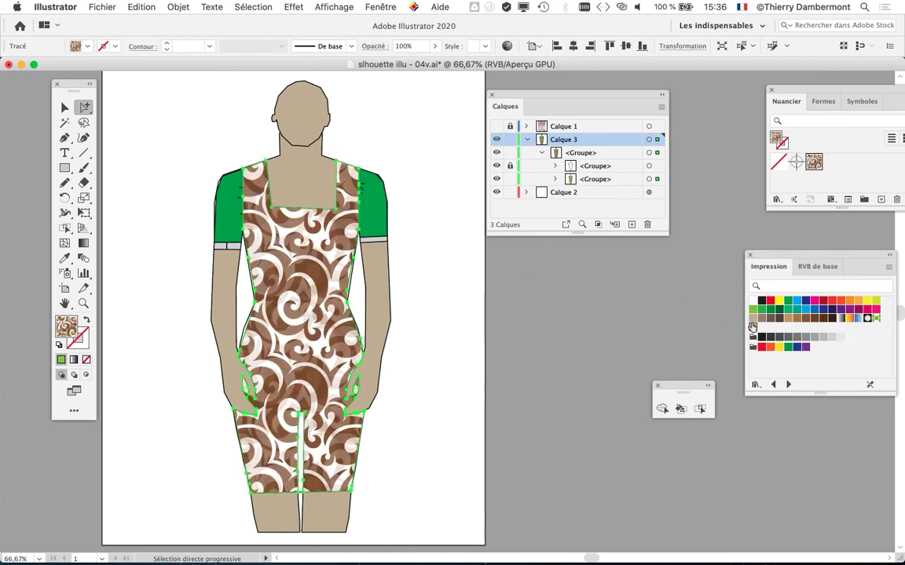
click(849, 319)
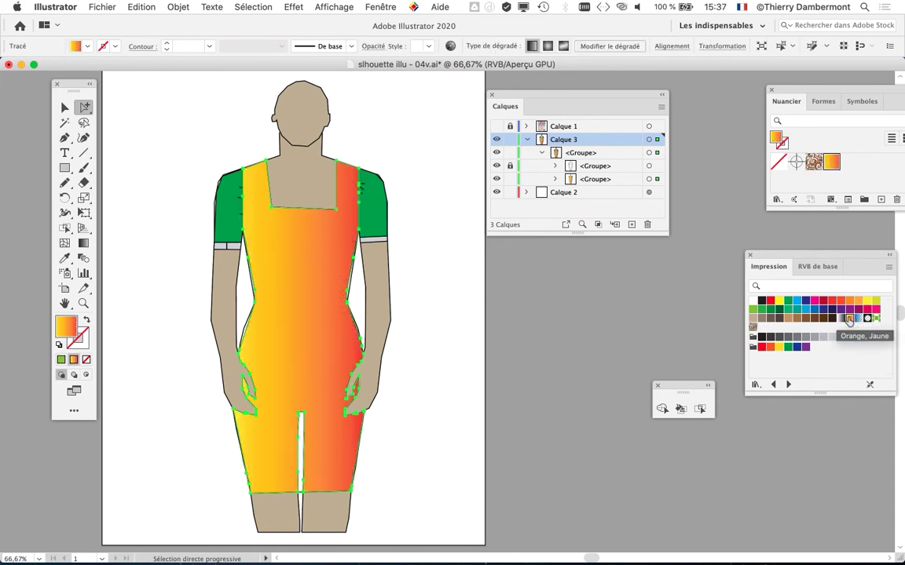
Move the Layers panel down and select the garment's body together with both green sleeves using the Group Selection tool
drag(557, 98, 546, 332)
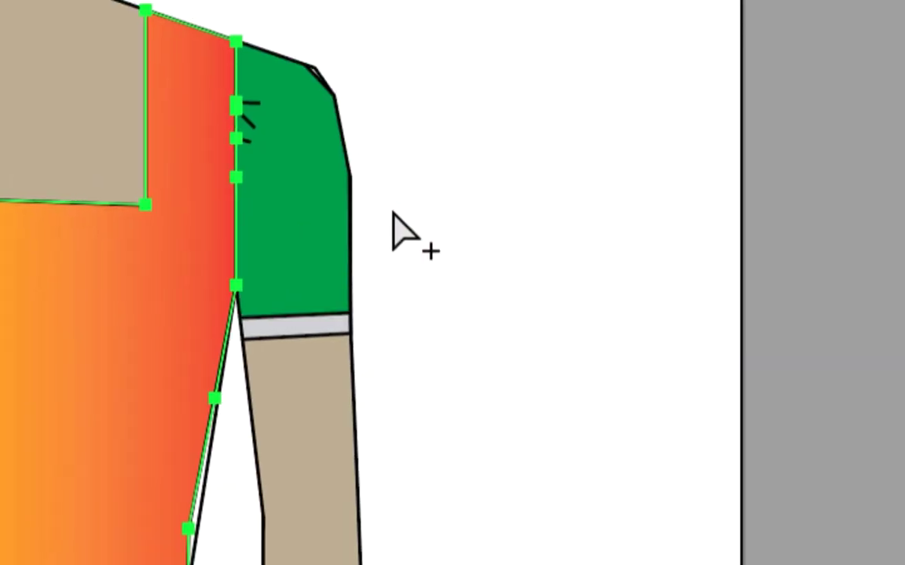
click(398, 219)
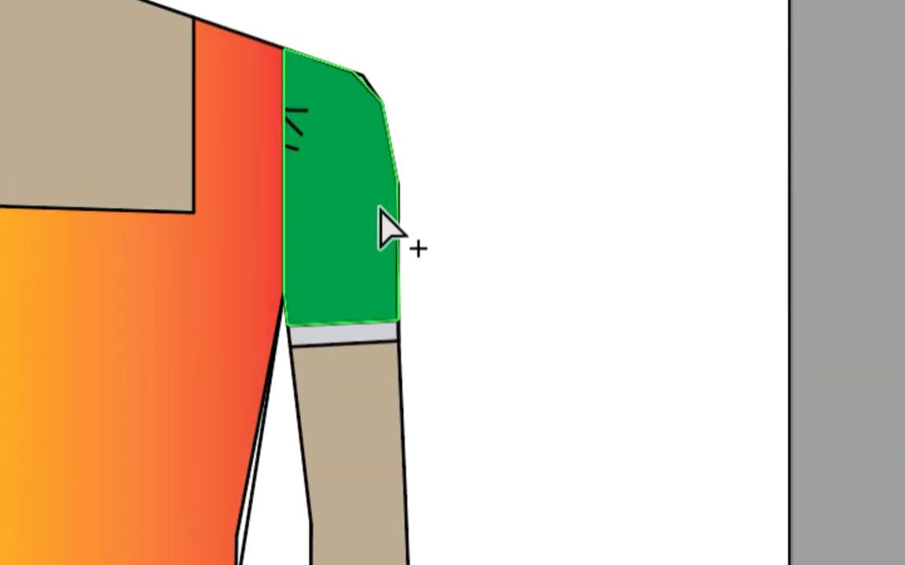
click(316, 206)
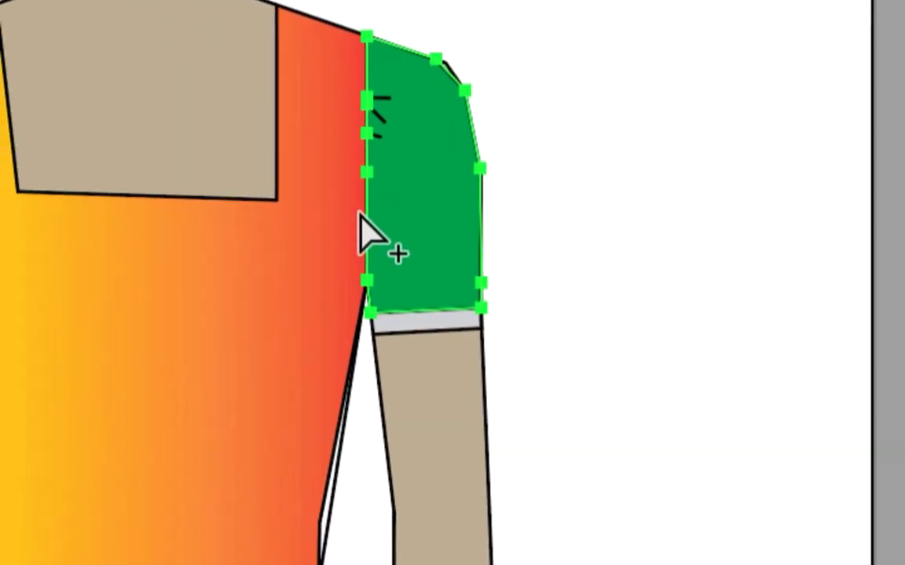
shift+click(350, 235)
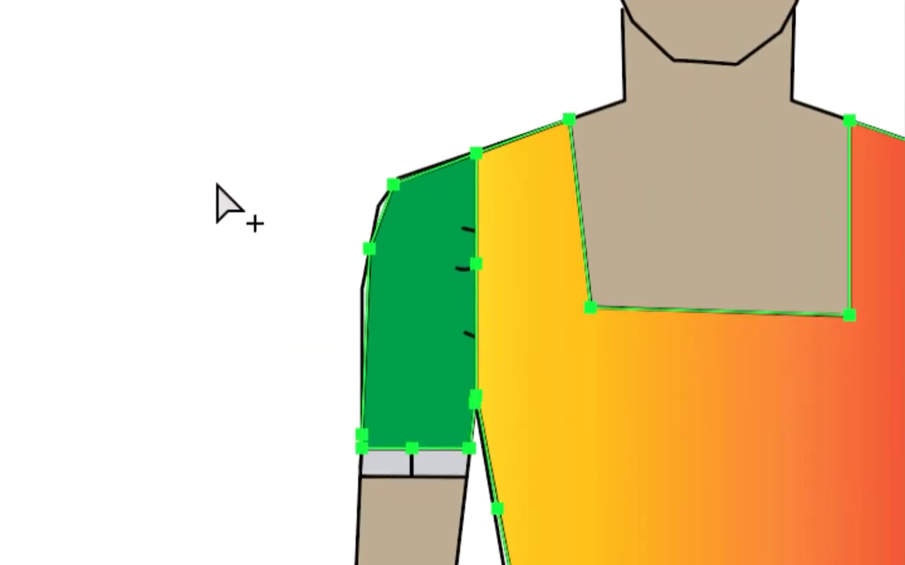
click(61, 120)
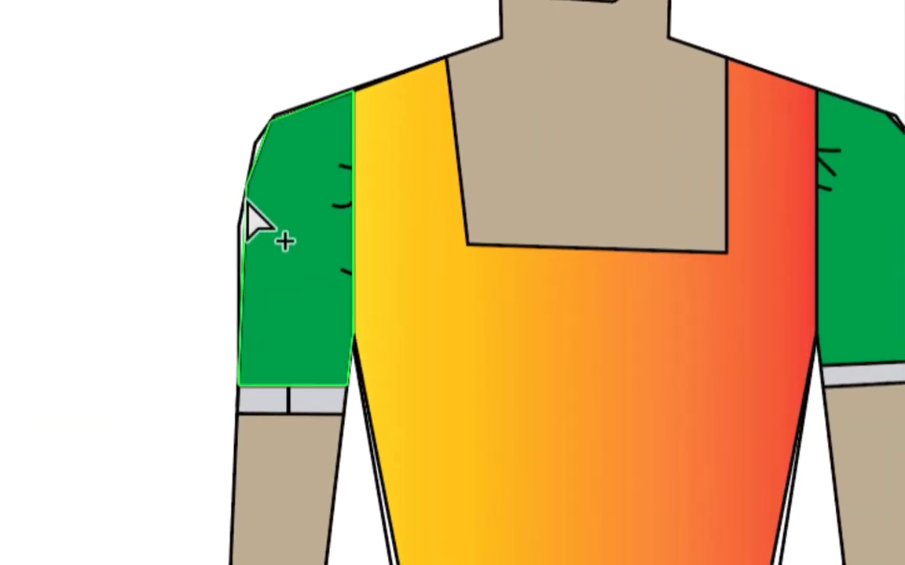
click(249, 223)
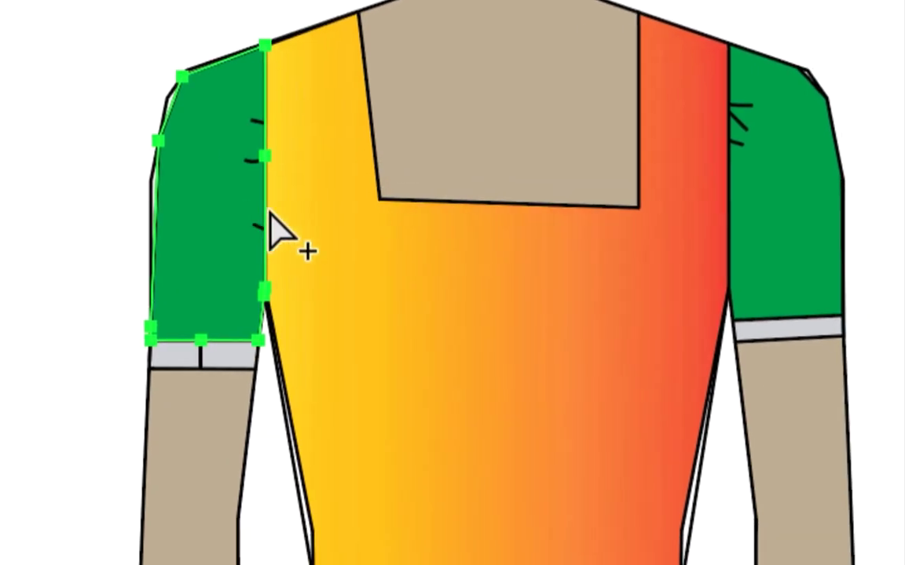
shift+click(413, 300)
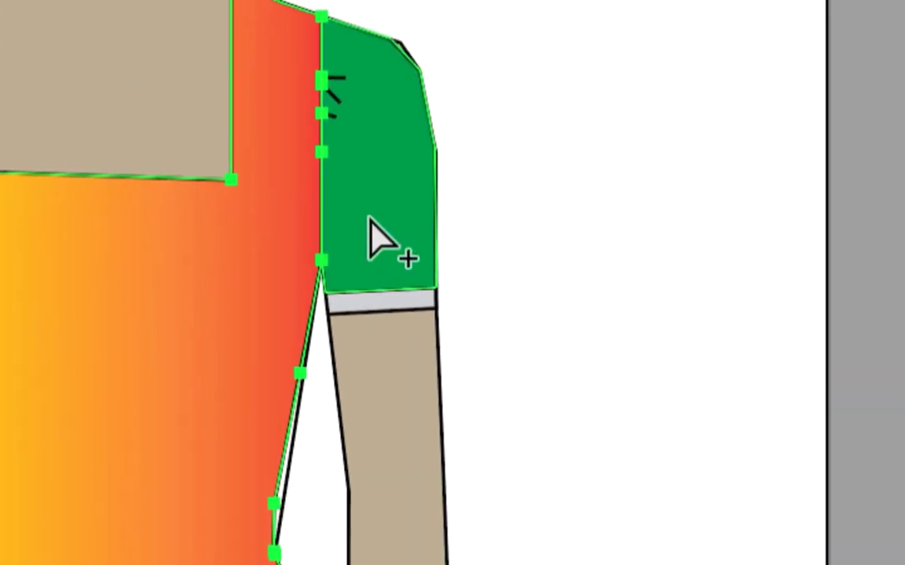
shift+click(539, 209)
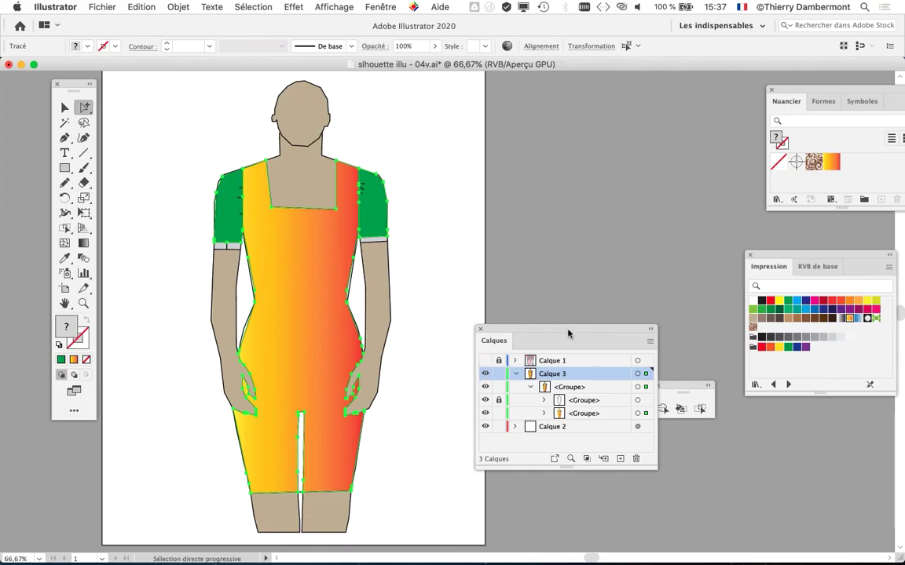
Display the Pathfinder panel beside the figure, bring the Layers panel next to it, and hide the outline subgroup in Calque 3
drag(568, 333, 815, 472)
drag(421, 280, 391, 263)
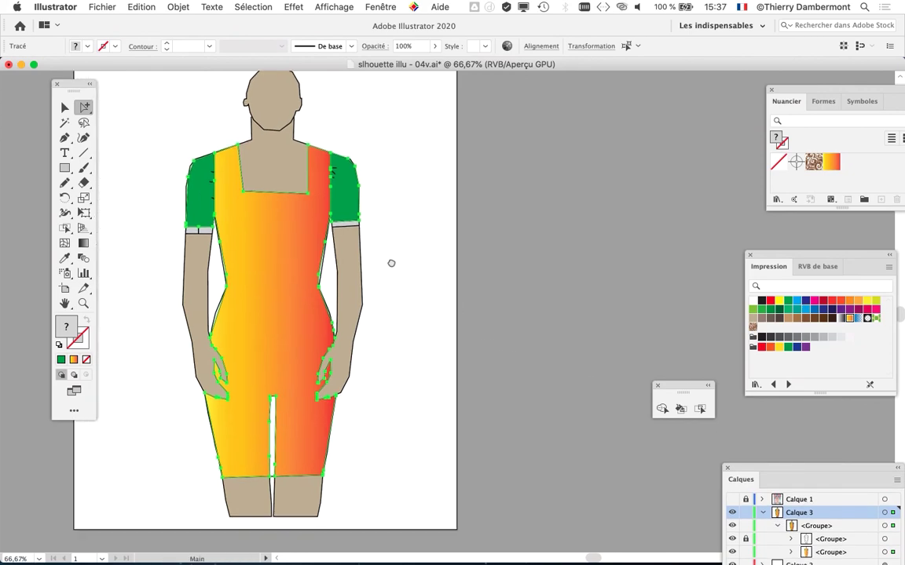
click(384, 6)
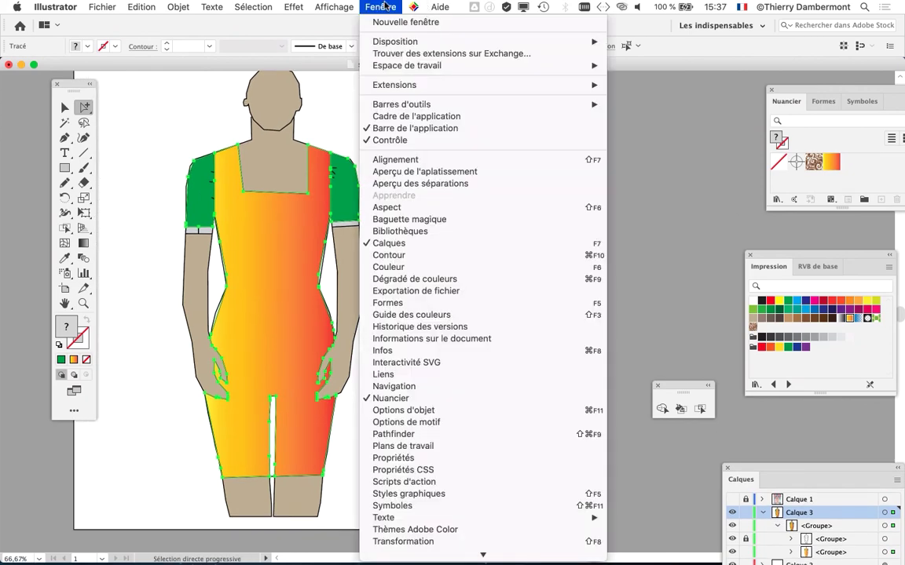
click(419, 434)
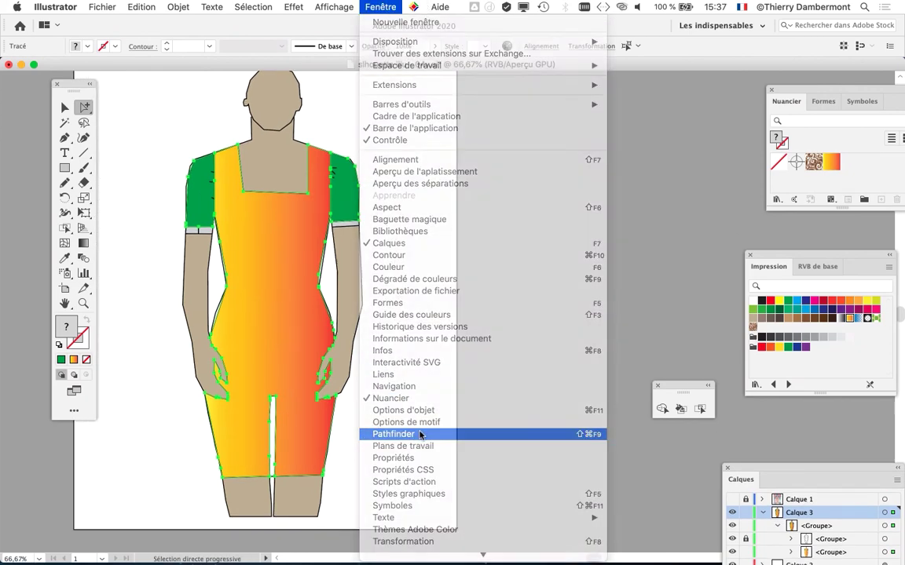
drag(590, 58, 440, 119)
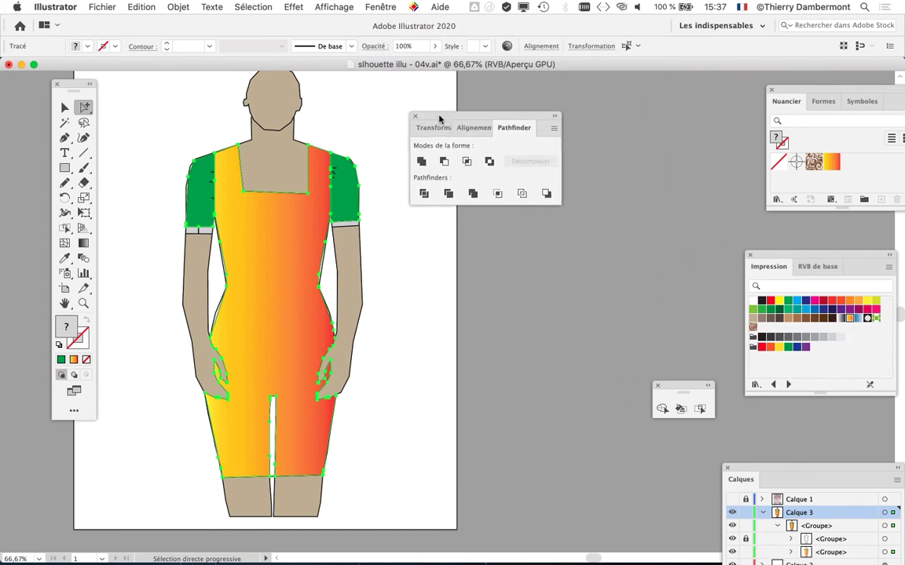
drag(744, 471, 619, 106)
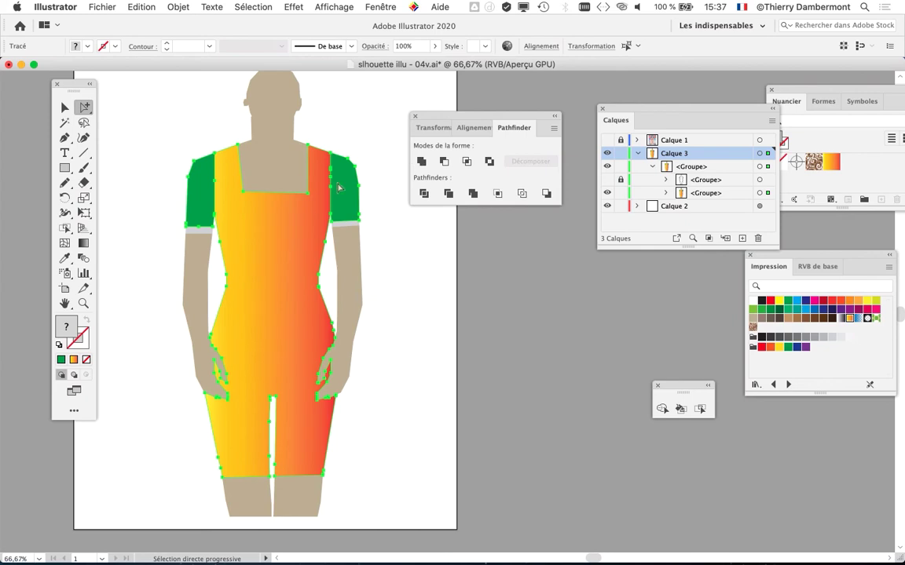
Examine the seam between the garment's body and the right-hand green sleeve up close, keeping the Pathfinder panel clear of it
scroll(337, 187, up, 6)
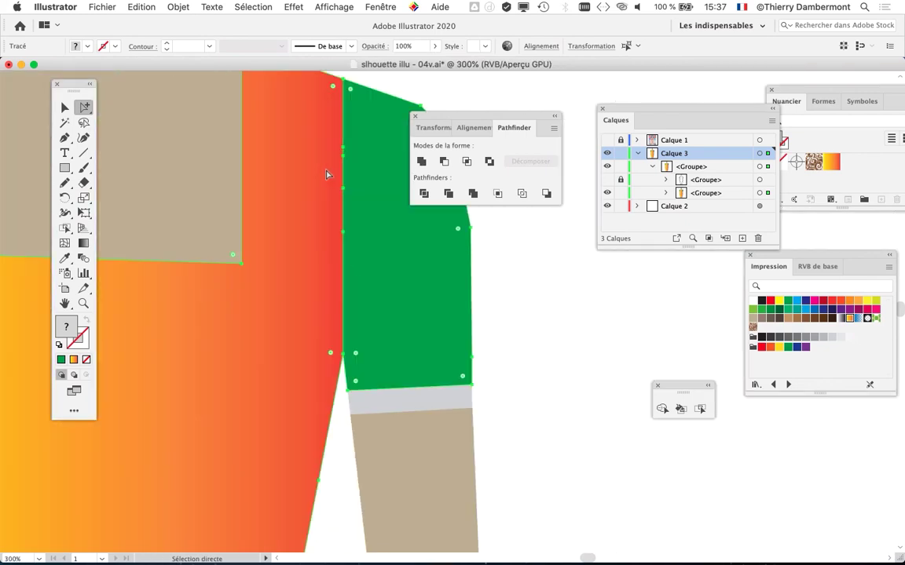
drag(457, 116, 579, 109)
scroll(369, 193, up, 4)
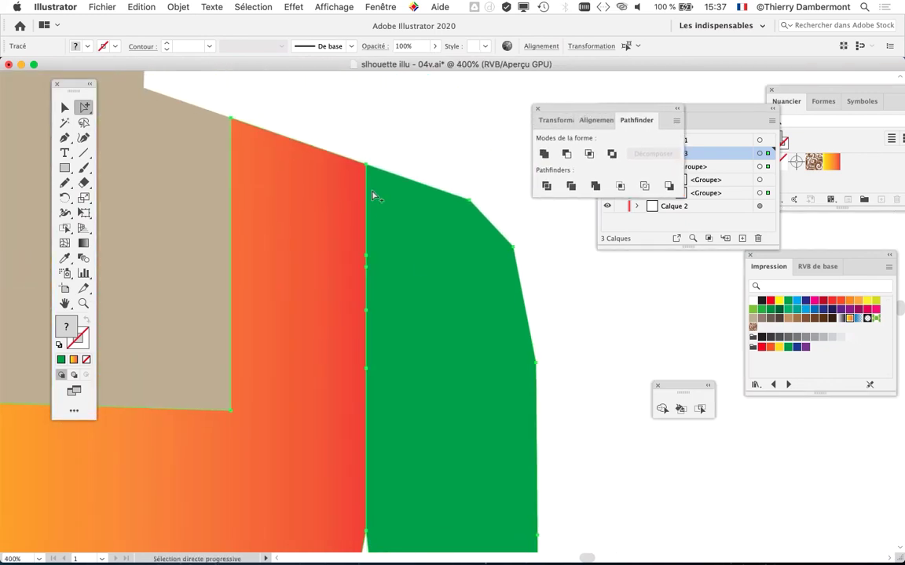
scroll(365, 187, down, 4)
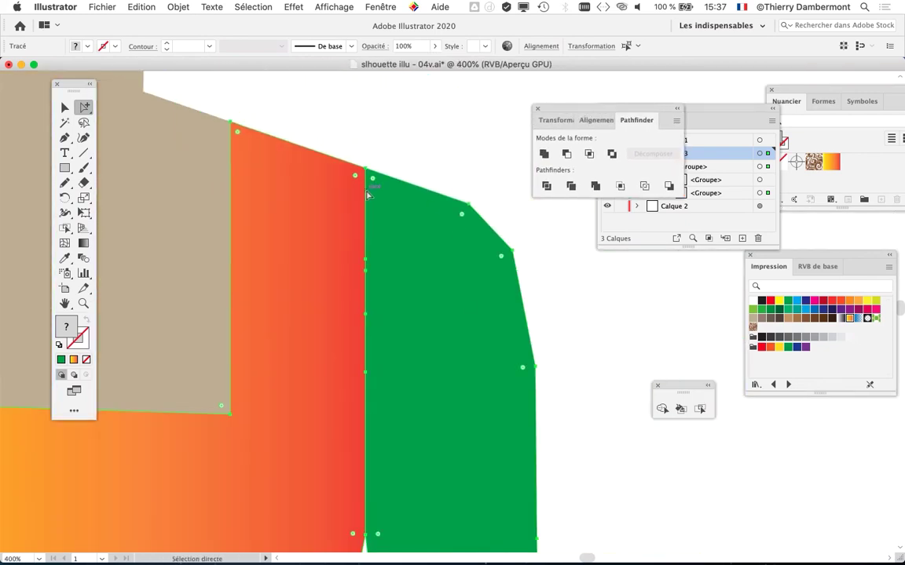
alt+click(374, 209)
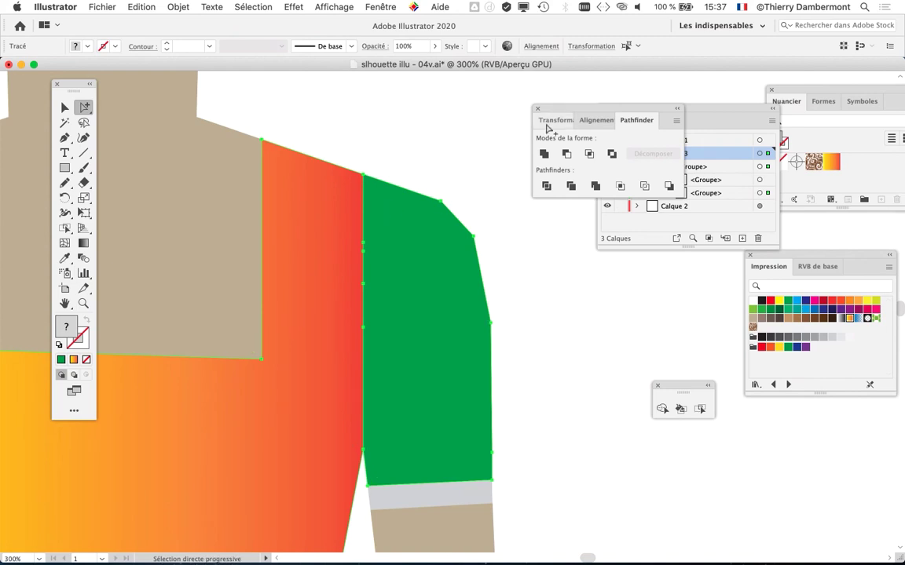
drag(565, 105, 458, 80)
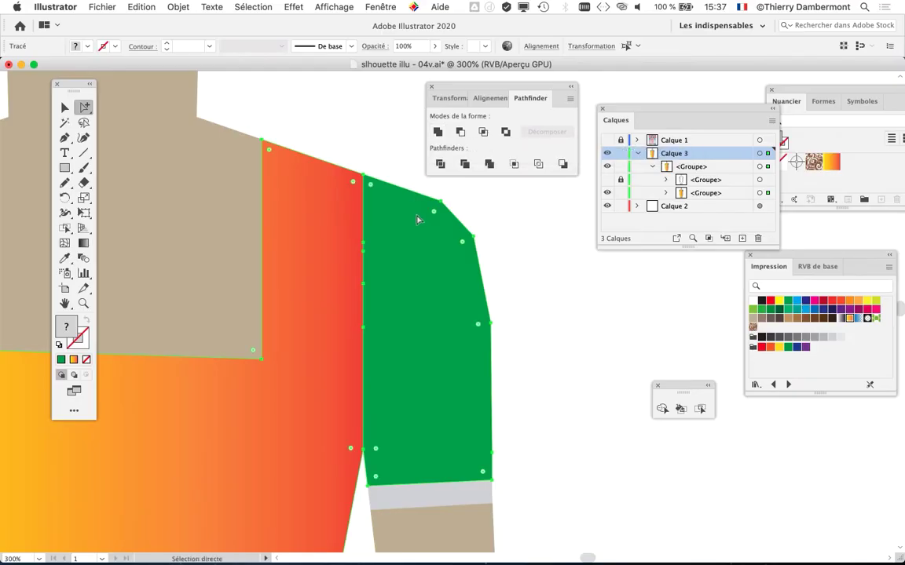
Expand the colour-fill subgroup in Calque 3 and lengthen the Layers panel to list its individual paths
key(super+minus)
key(super+minus)
drag(247, 279, 365, 272)
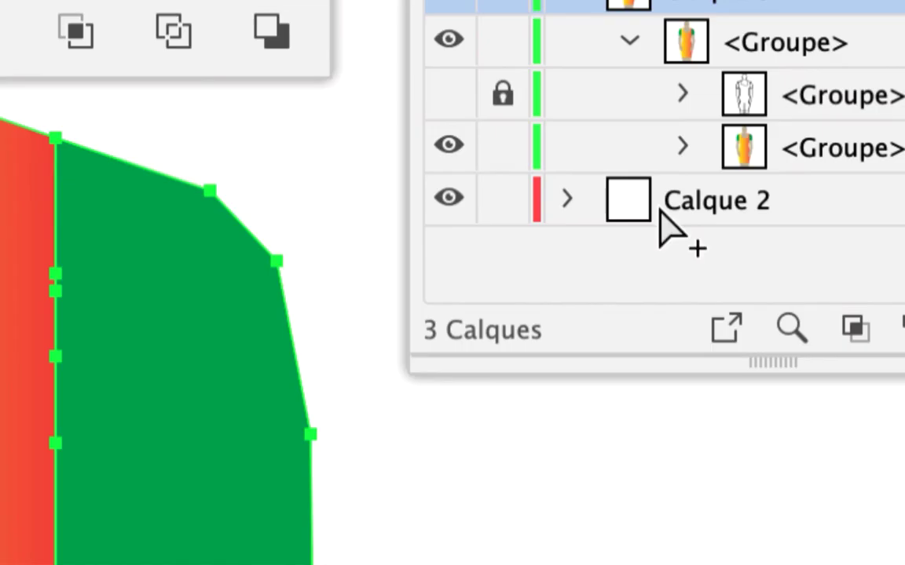
click(666, 193)
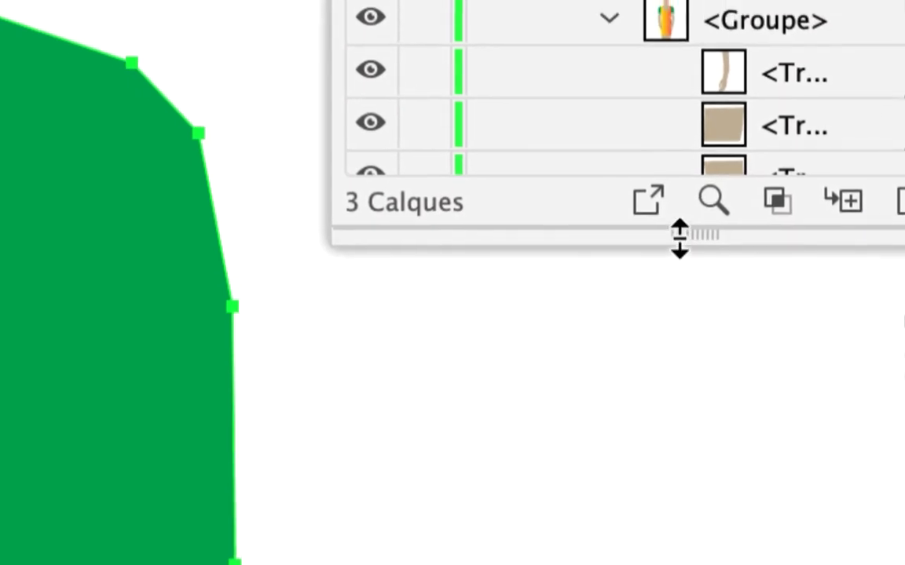
drag(742, 417, 755, 564)
drag(682, 286, 707, 564)
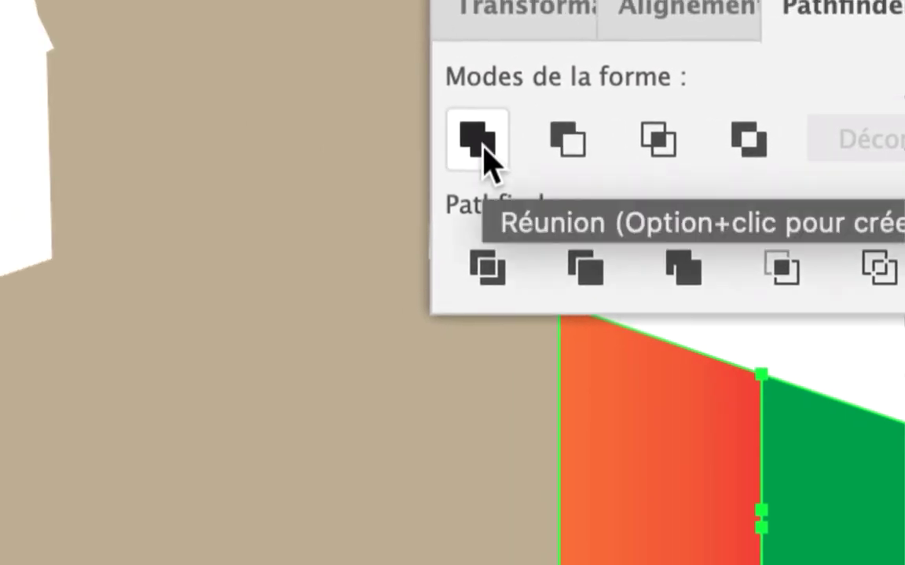
Try uniting the garment's body and both sleeves with Pathfinder's Réunion mode, move the Pathfinder panel aside, and undo the union
click(482, 150)
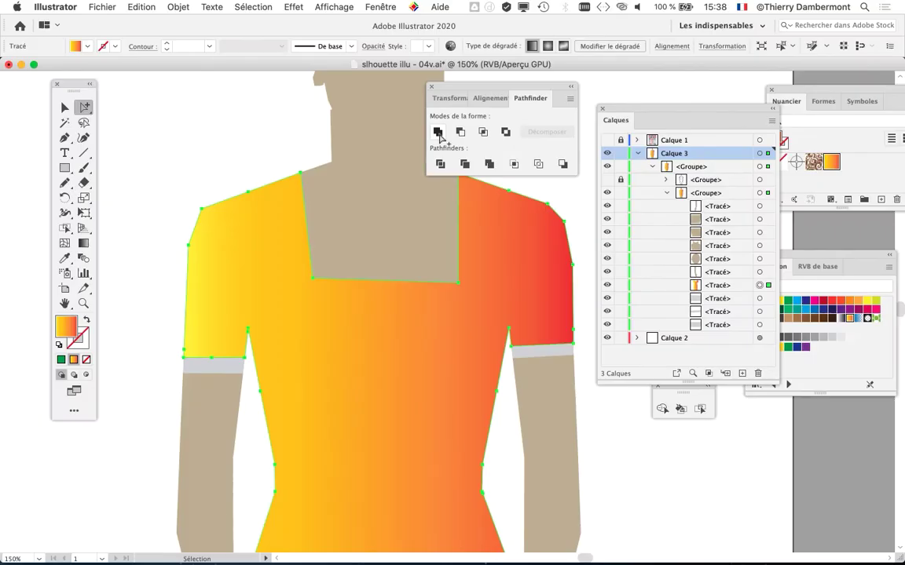
drag(476, 90, 566, 78)
key(super+z)
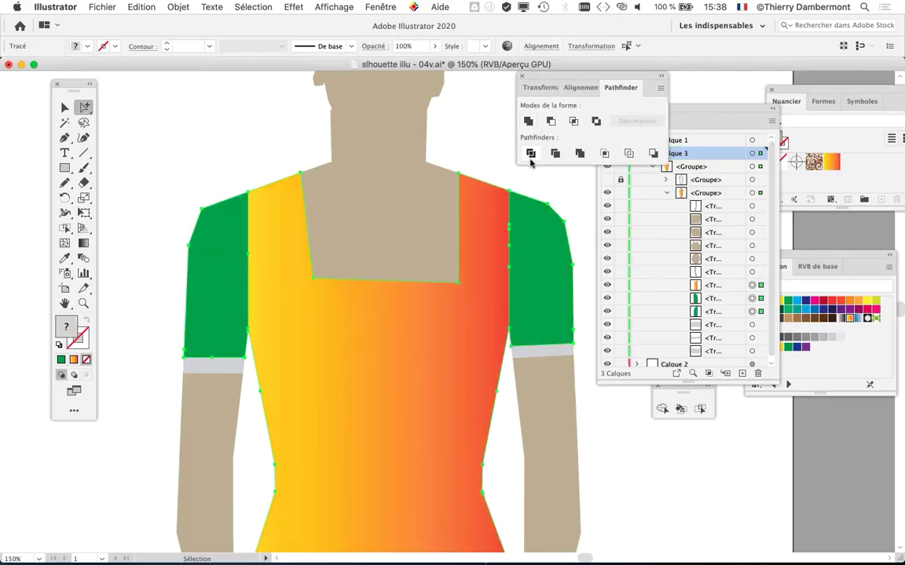
Unite the garment's body and both sleeves into one shape with Réunion, move the Layers panel off the figure, and deselect the artwork
click(528, 122)
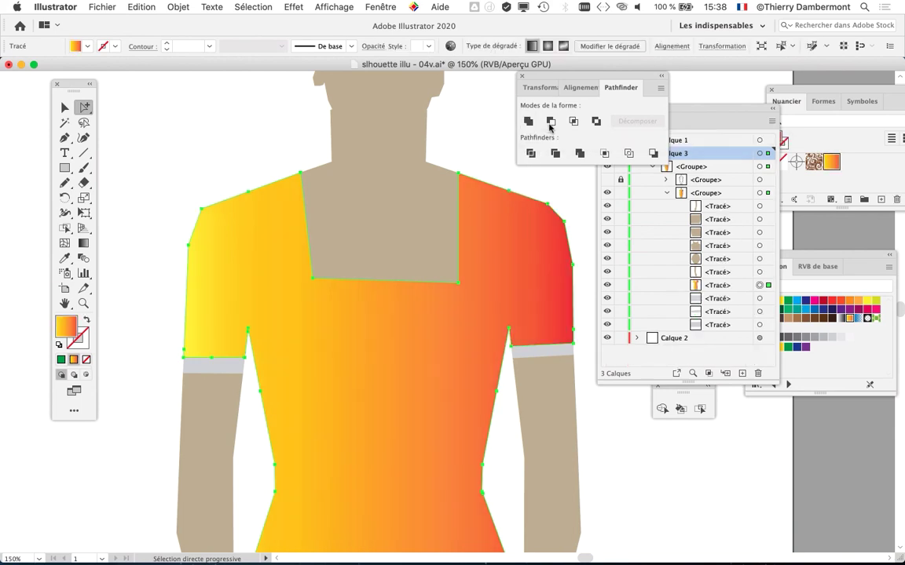
click(698, 113)
drag(697, 112, 809, 464)
scroll(447, 348, down, 2)
drag(447, 348, 305, 265)
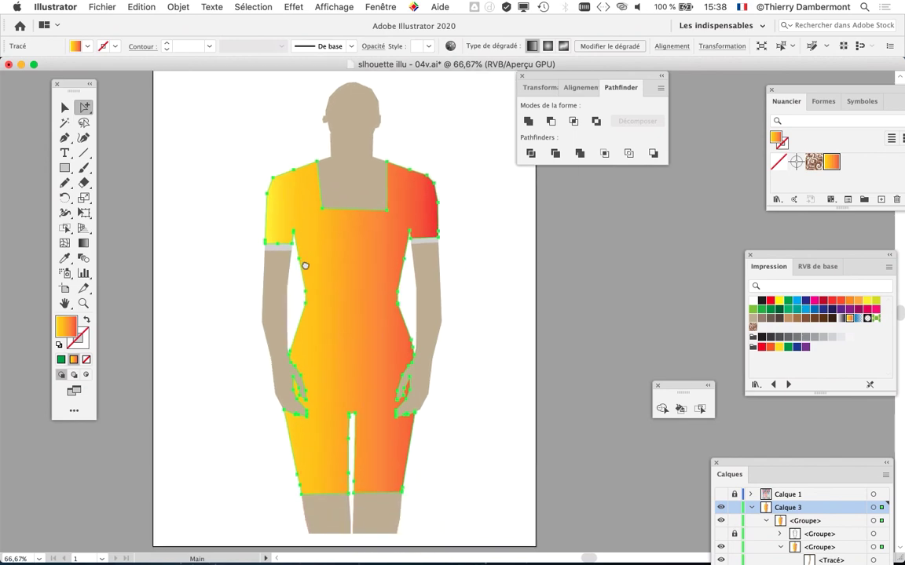
click(479, 235)
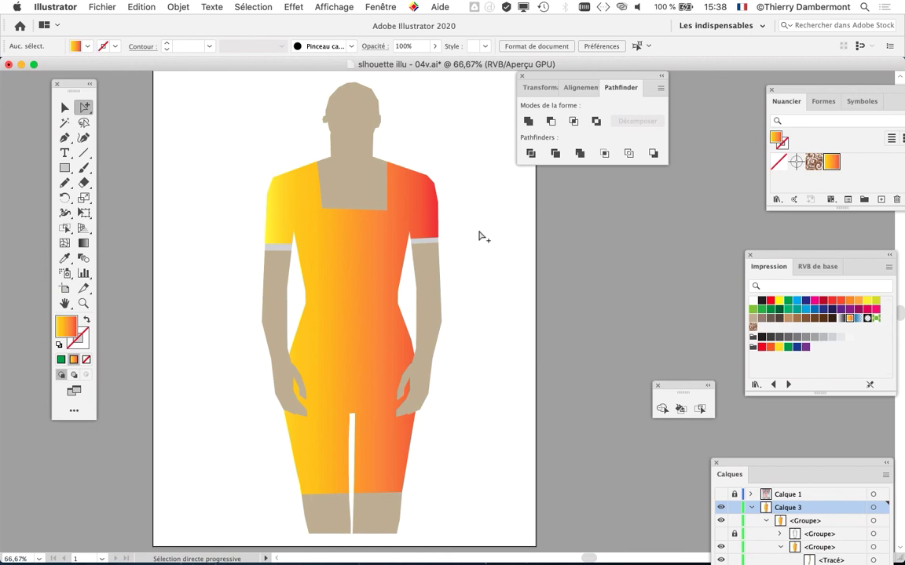
Open the recent file slhouette illu - 03v.ai and move the Pathfinder panel clear of its figure
click(103, 7)
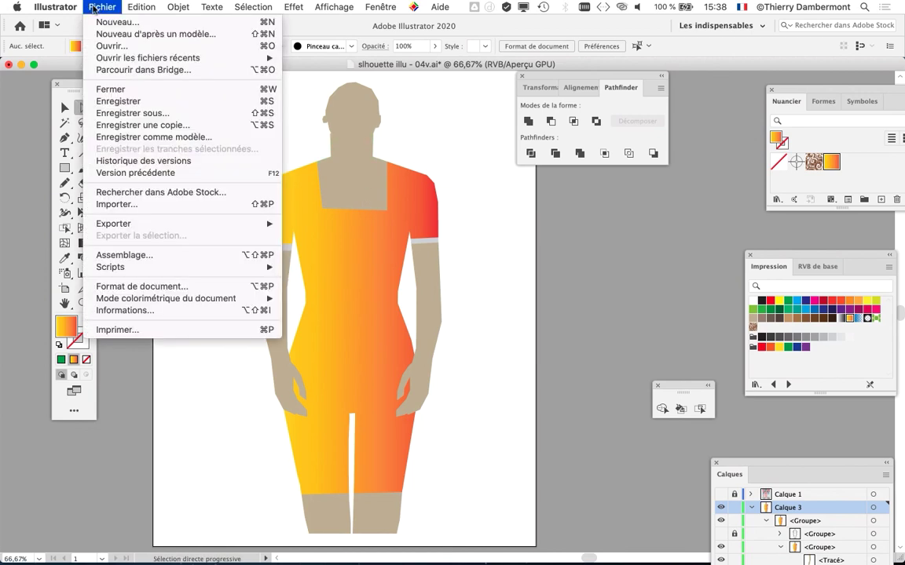
mouse_move(239, 57)
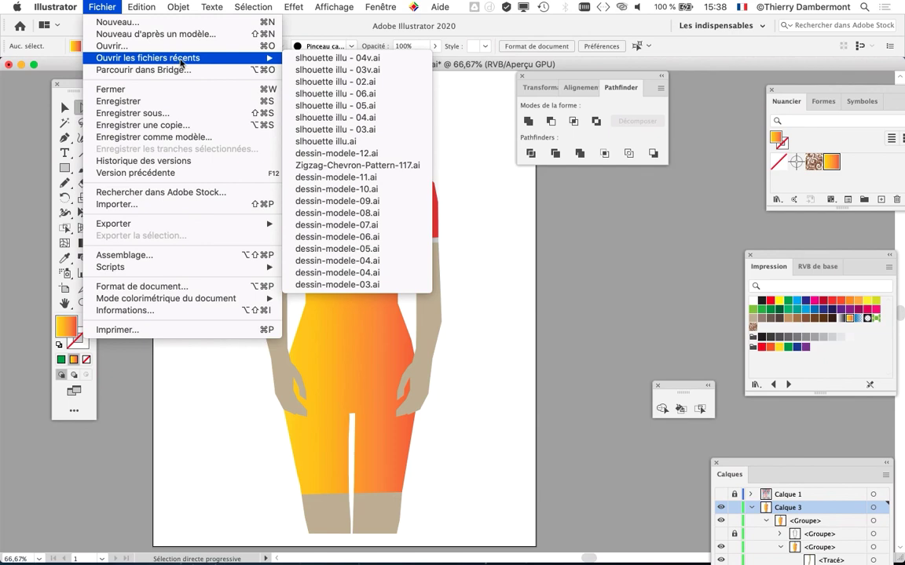
click(363, 70)
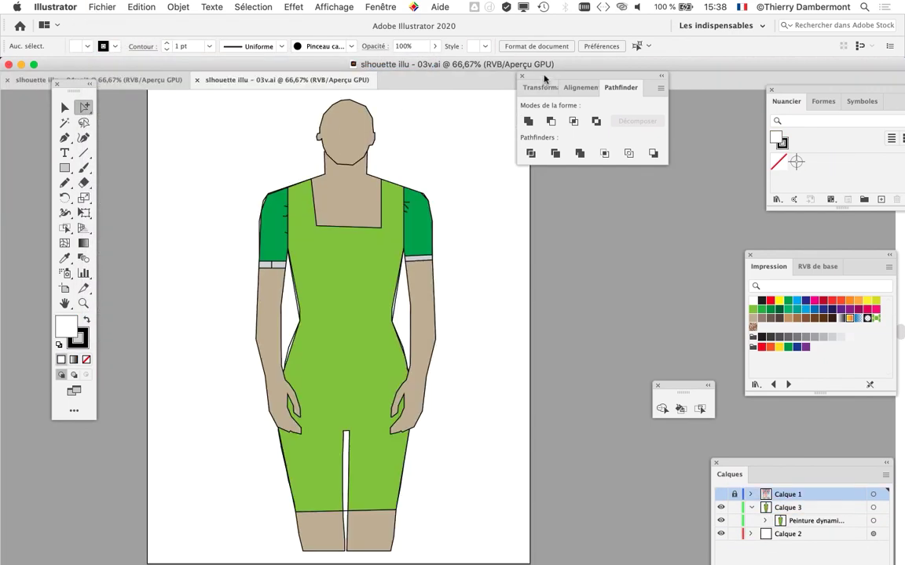
drag(543, 78, 598, 117)
Select the Live Paint group in slhouette illu - 03v.ai to examine its paths, and deselect it
scroll(387, 300, up, 1)
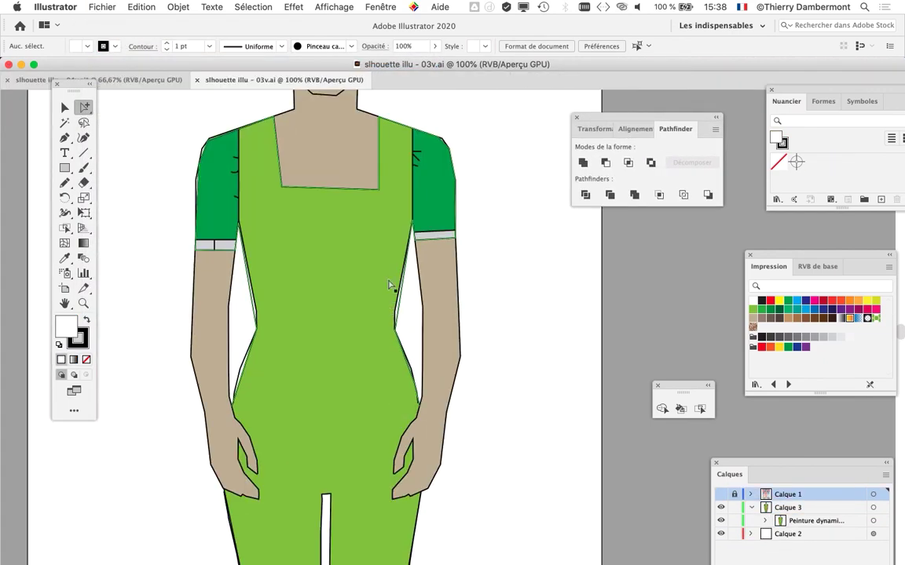
click(430, 228)
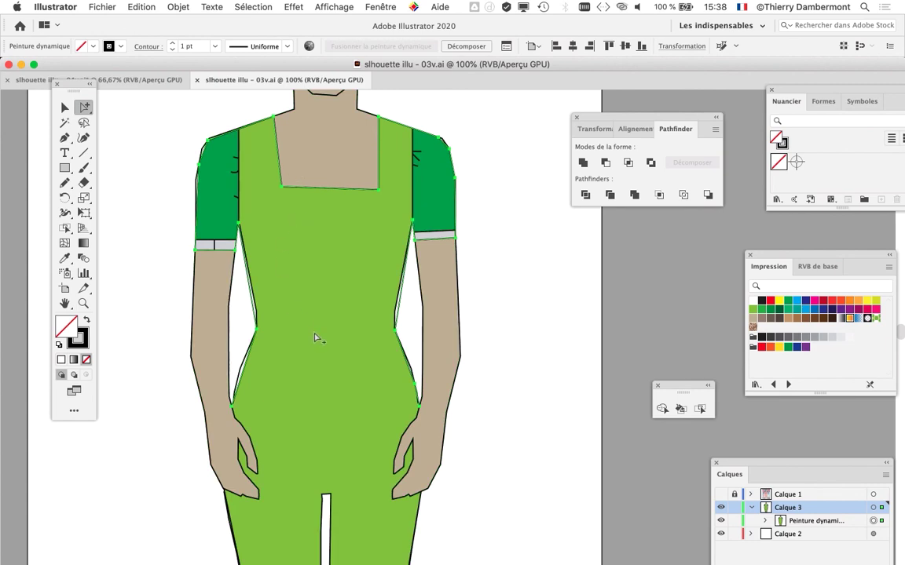
scroll(471, 339, down, 1)
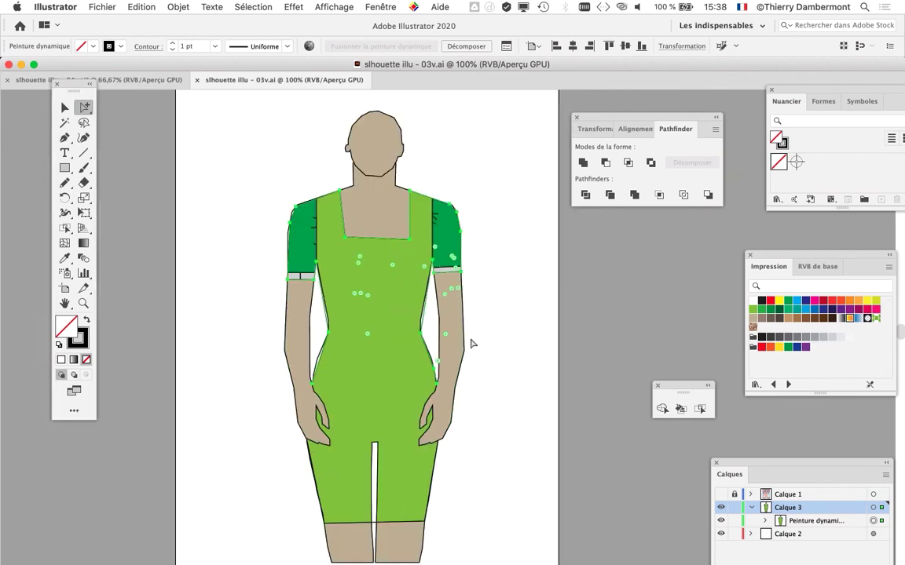
click(502, 326)
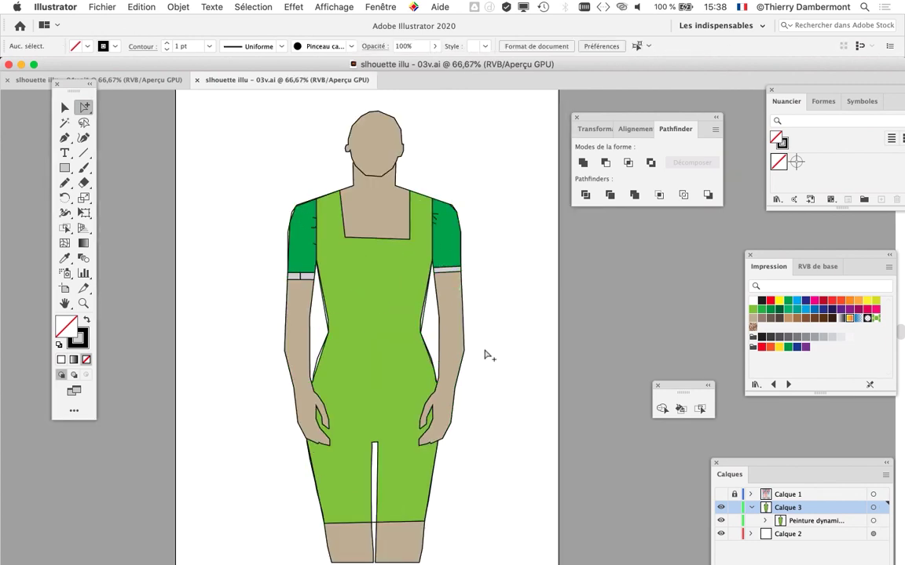
Open the recent file slhouette illu - 02.ai
click(102, 7)
mouse_move(236, 58)
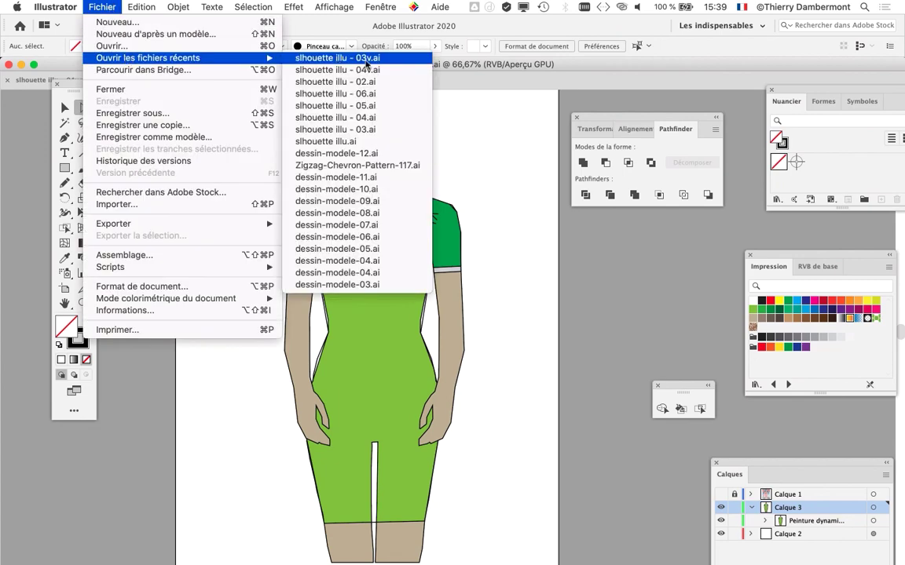
click(377, 58)
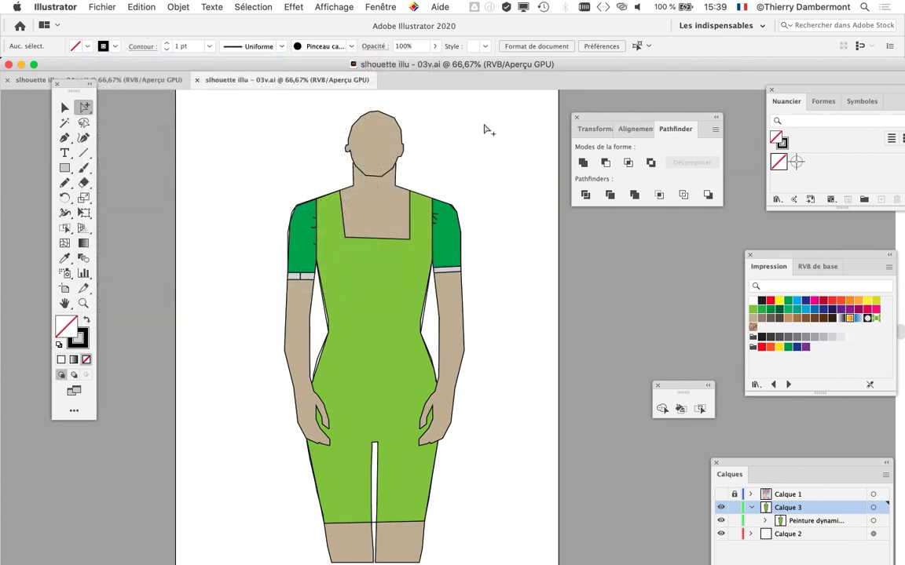
click(103, 6)
mouse_move(122, 58)
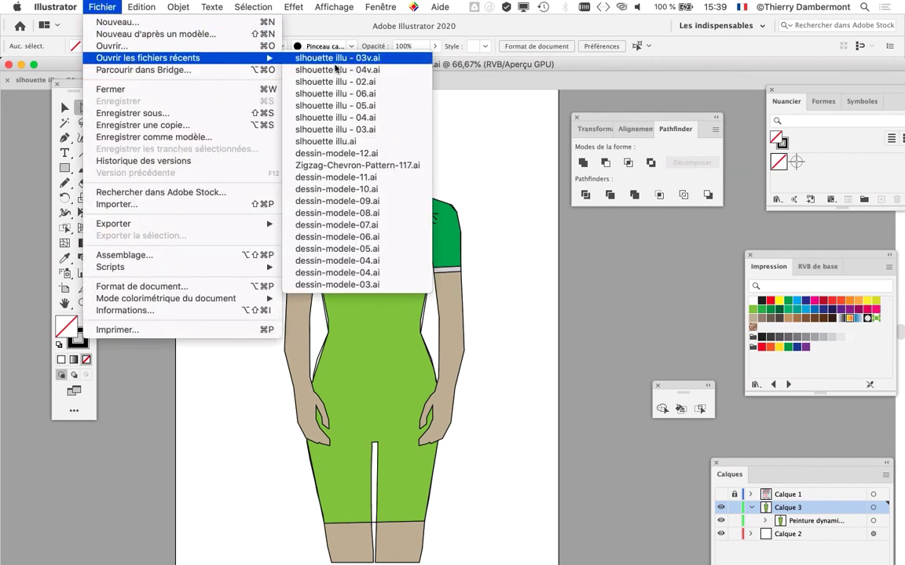
click(354, 81)
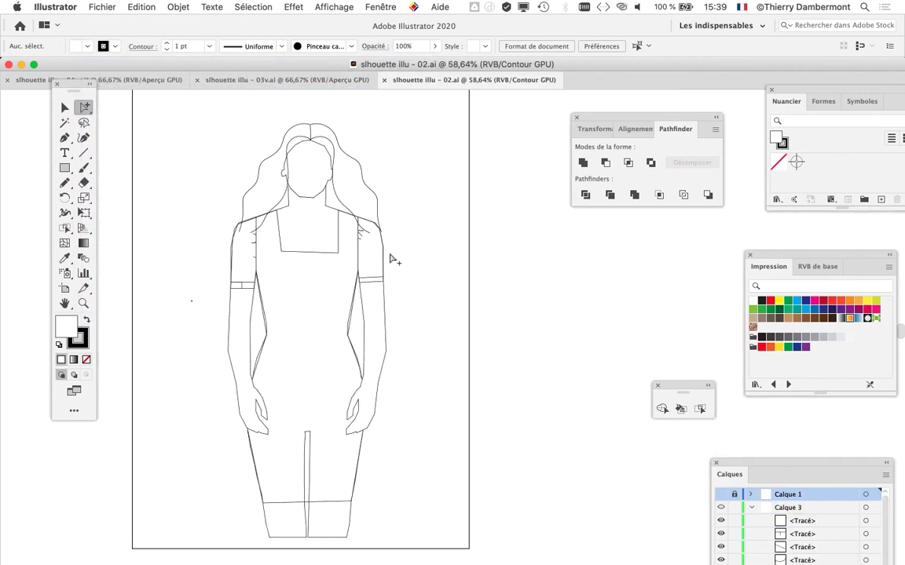
Select the right-hand body outline and the left-hand one in turn to examine how they overlap the garment lines, and deselect
key(super+equal)
key(super+equal)
key(super+equal)
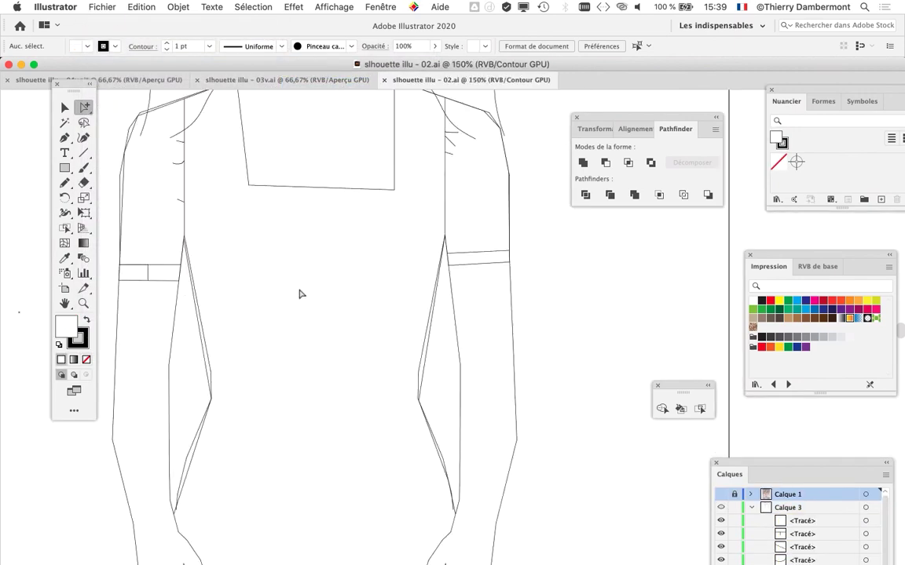
scroll(377, 344, down, 1)
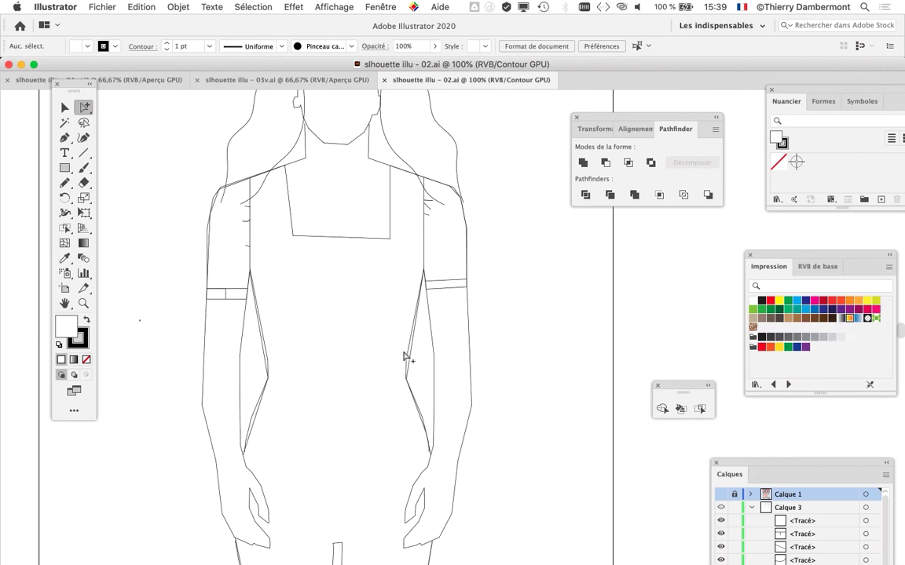
click(468, 322)
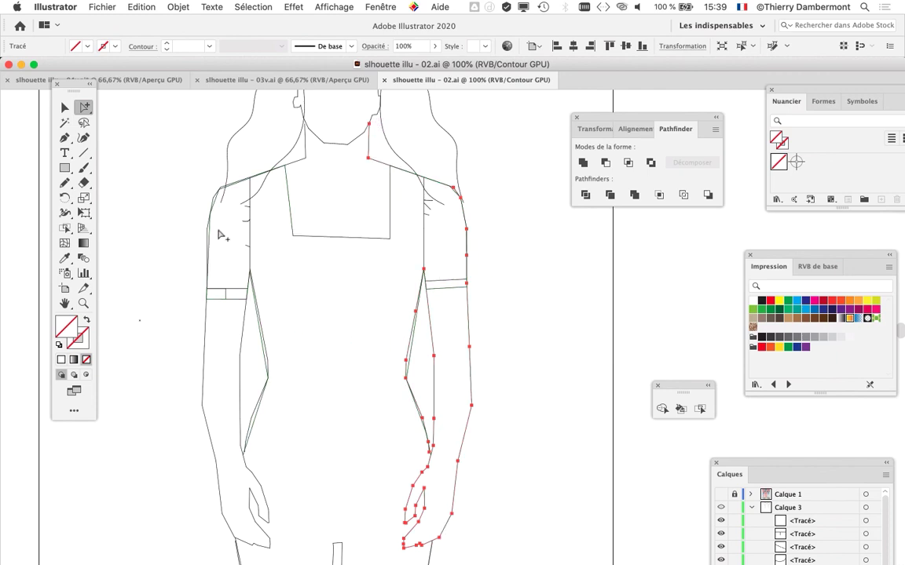
click(202, 403)
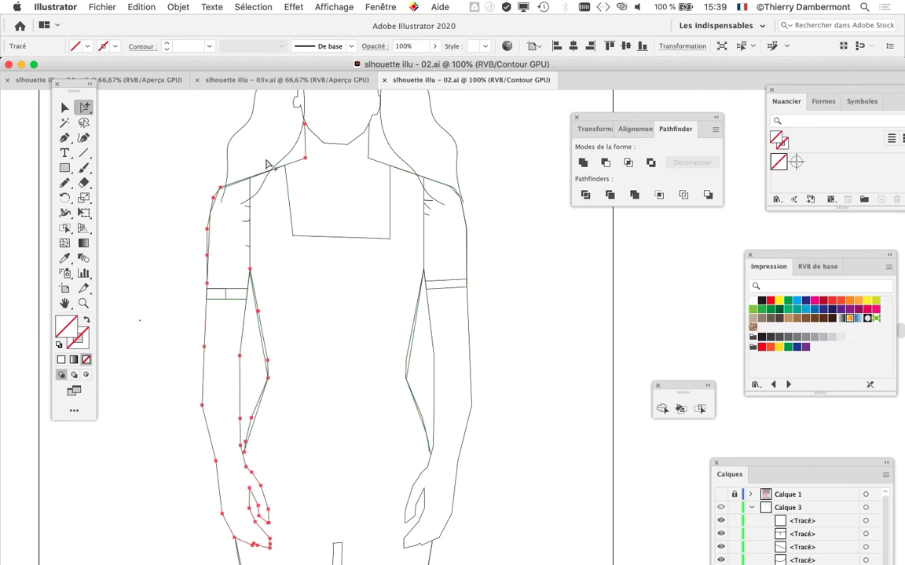
click(517, 406)
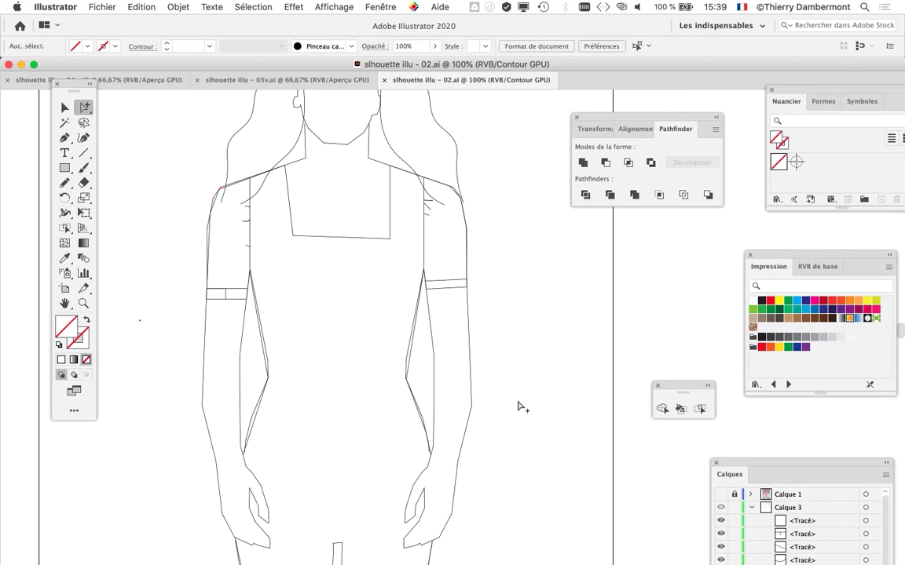